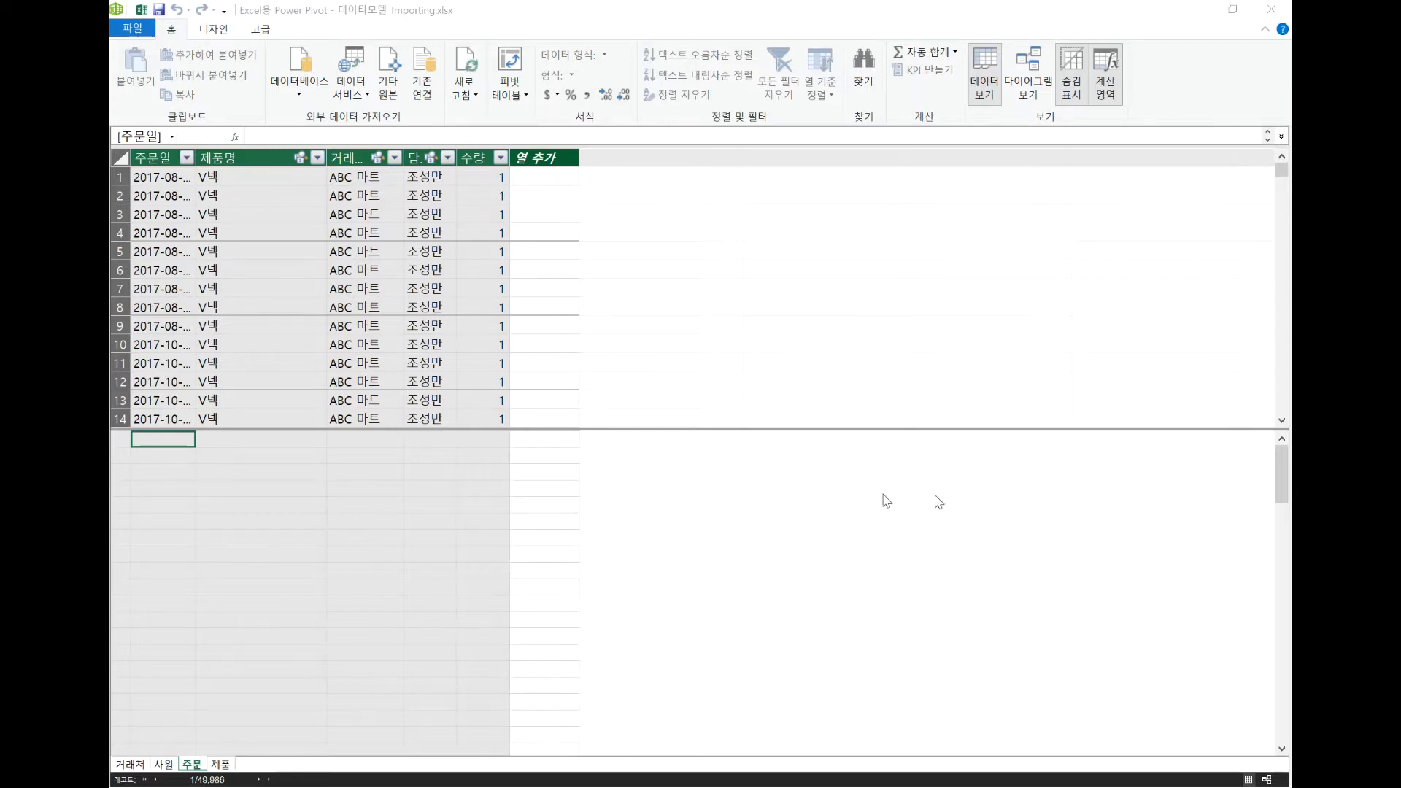
Compare the quantity column in the 주문 table with the unit price columns in the 제품 table.
left_click(485, 180)
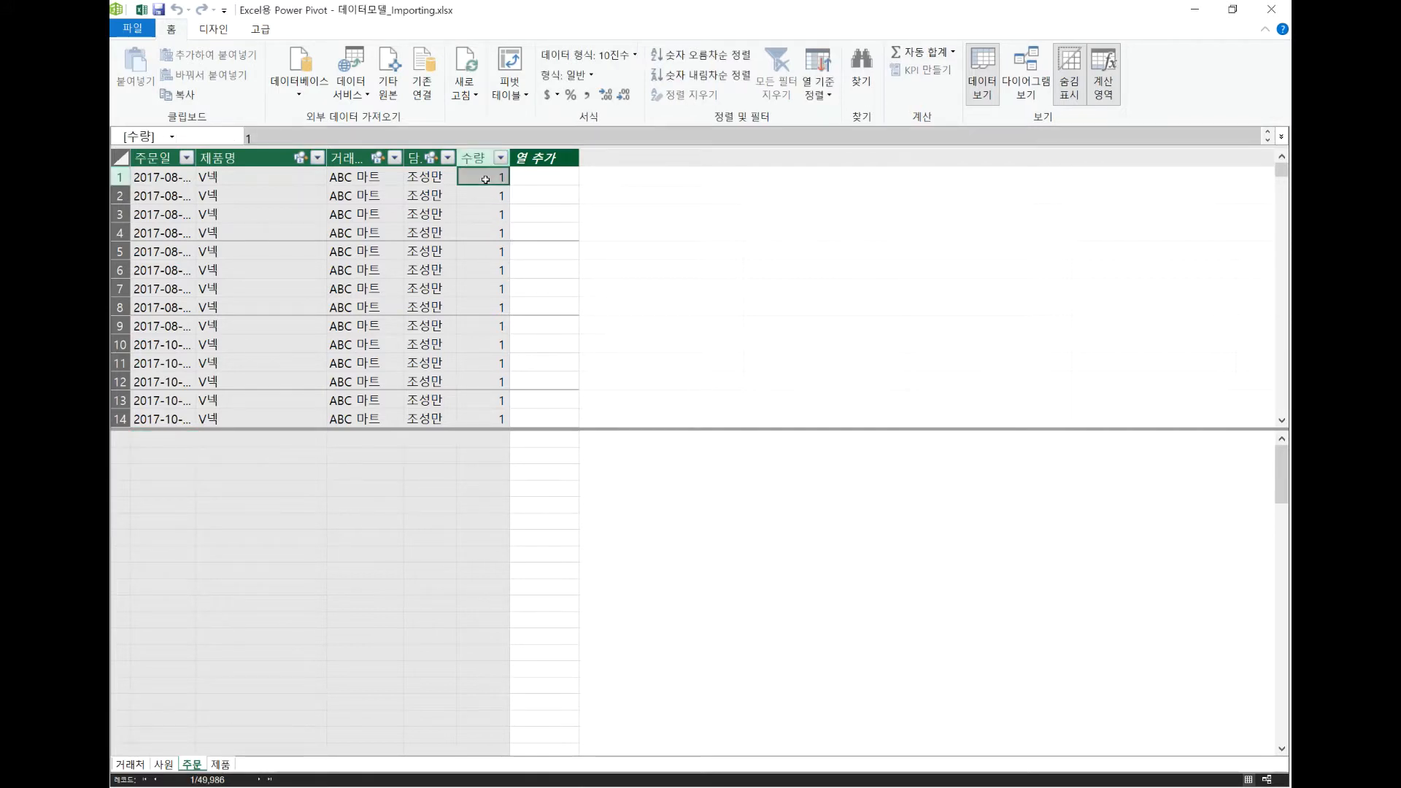
left_click(218, 764)
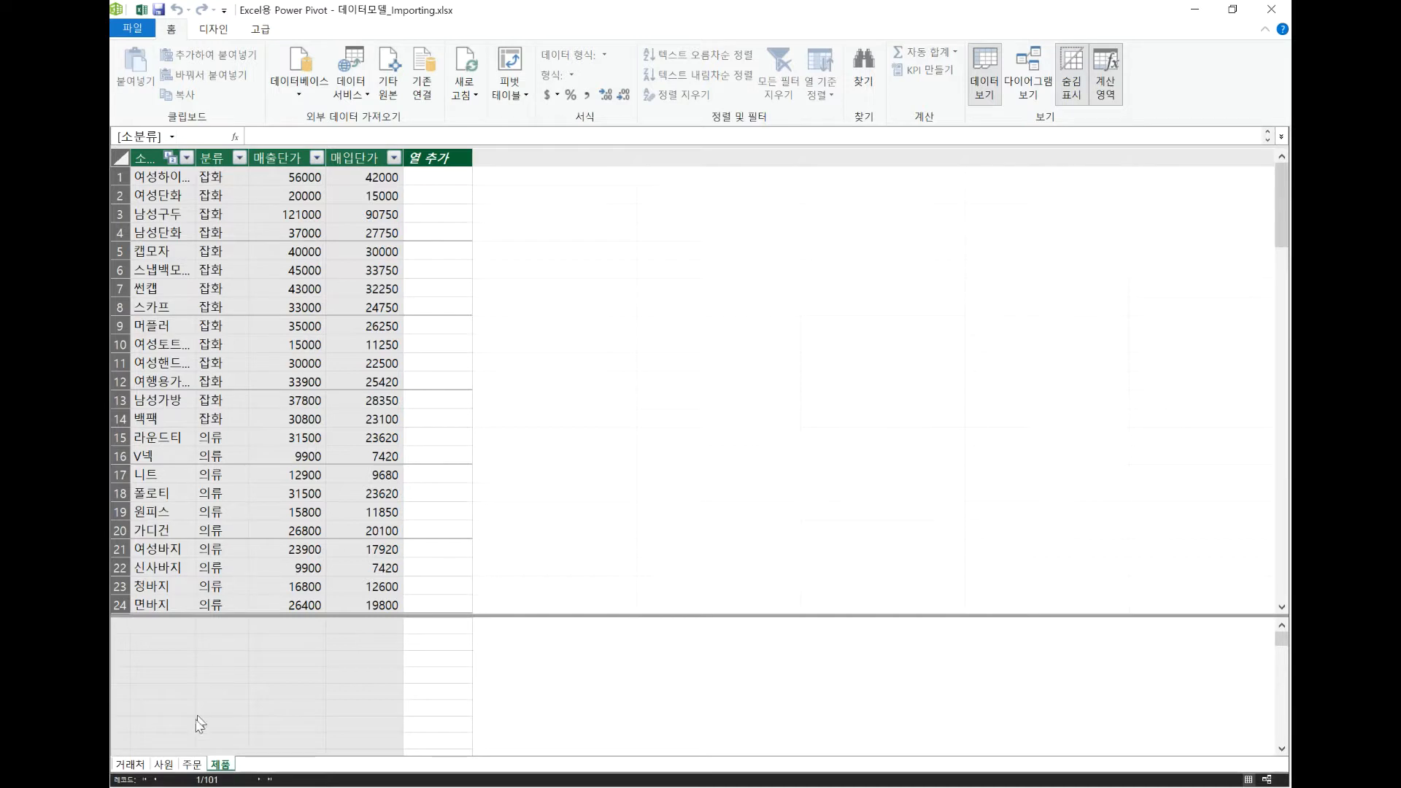
left_click(192, 767)
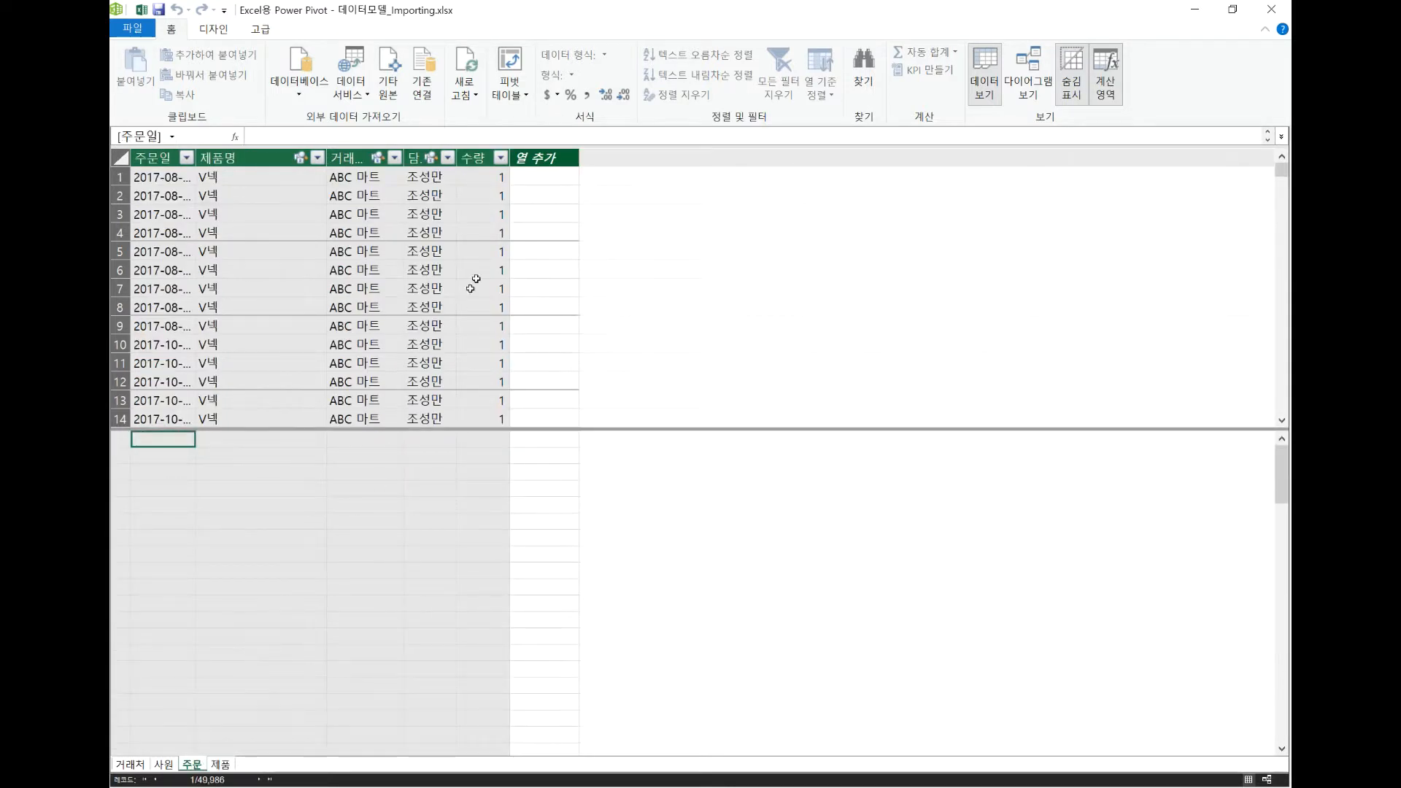
left_click(542, 177)
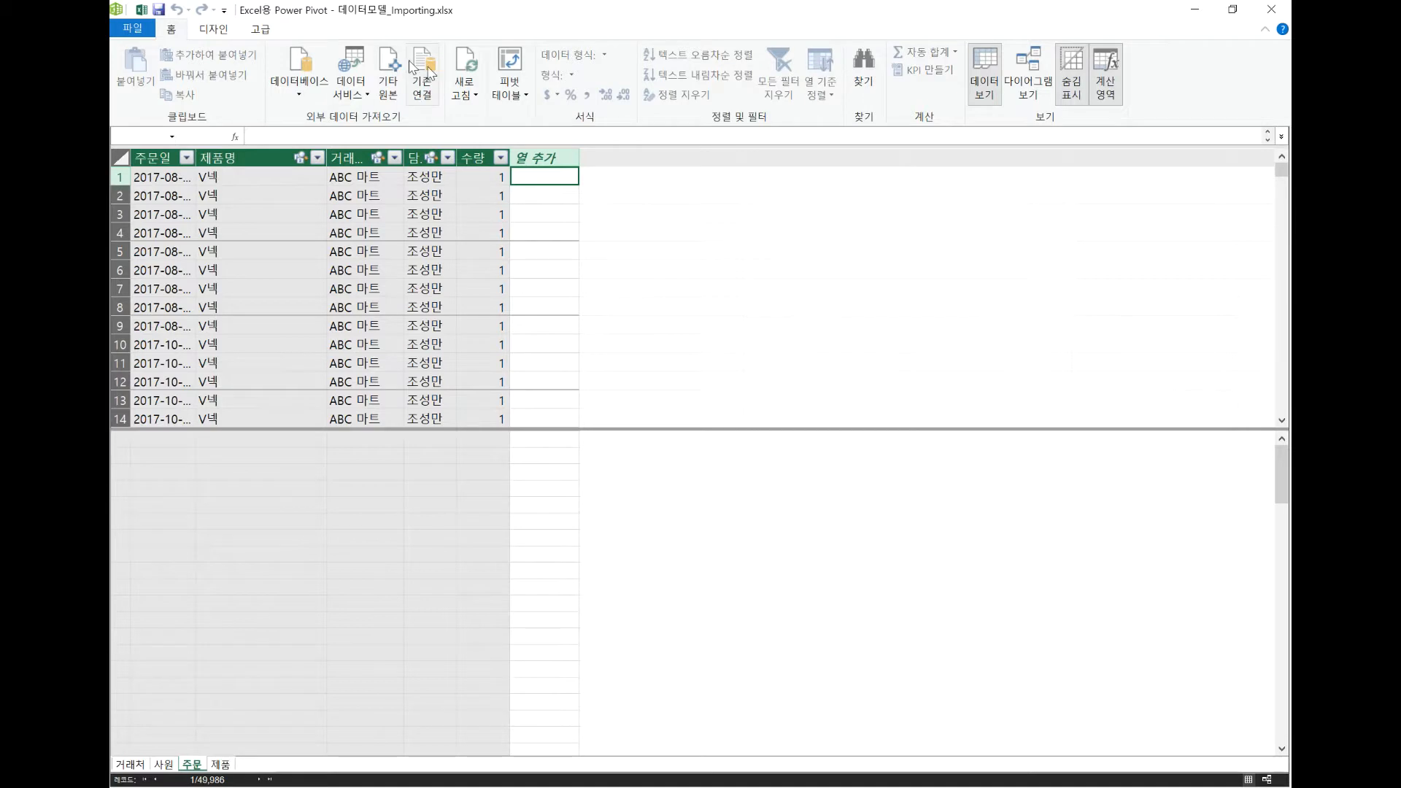
left_click(224, 35)
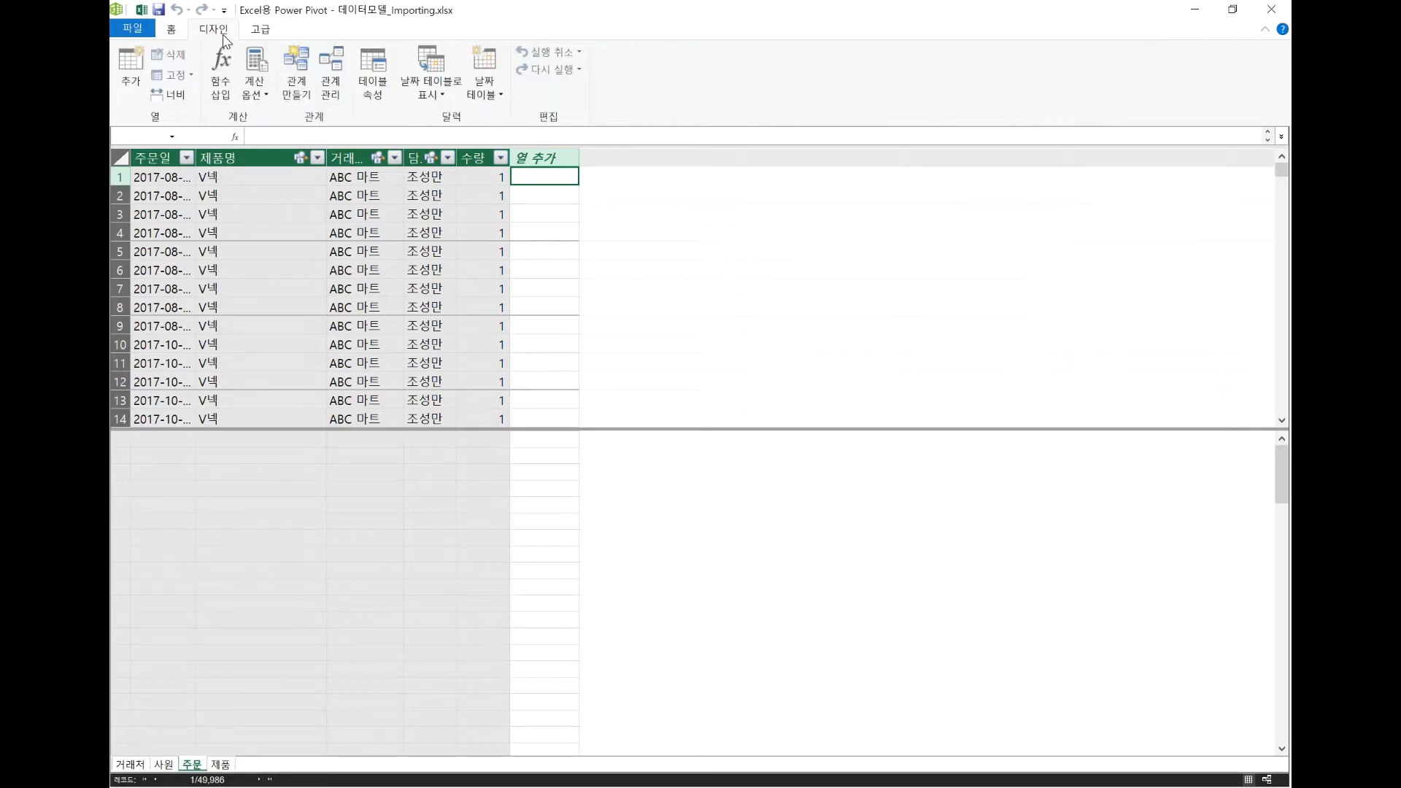
left_click(128, 86)
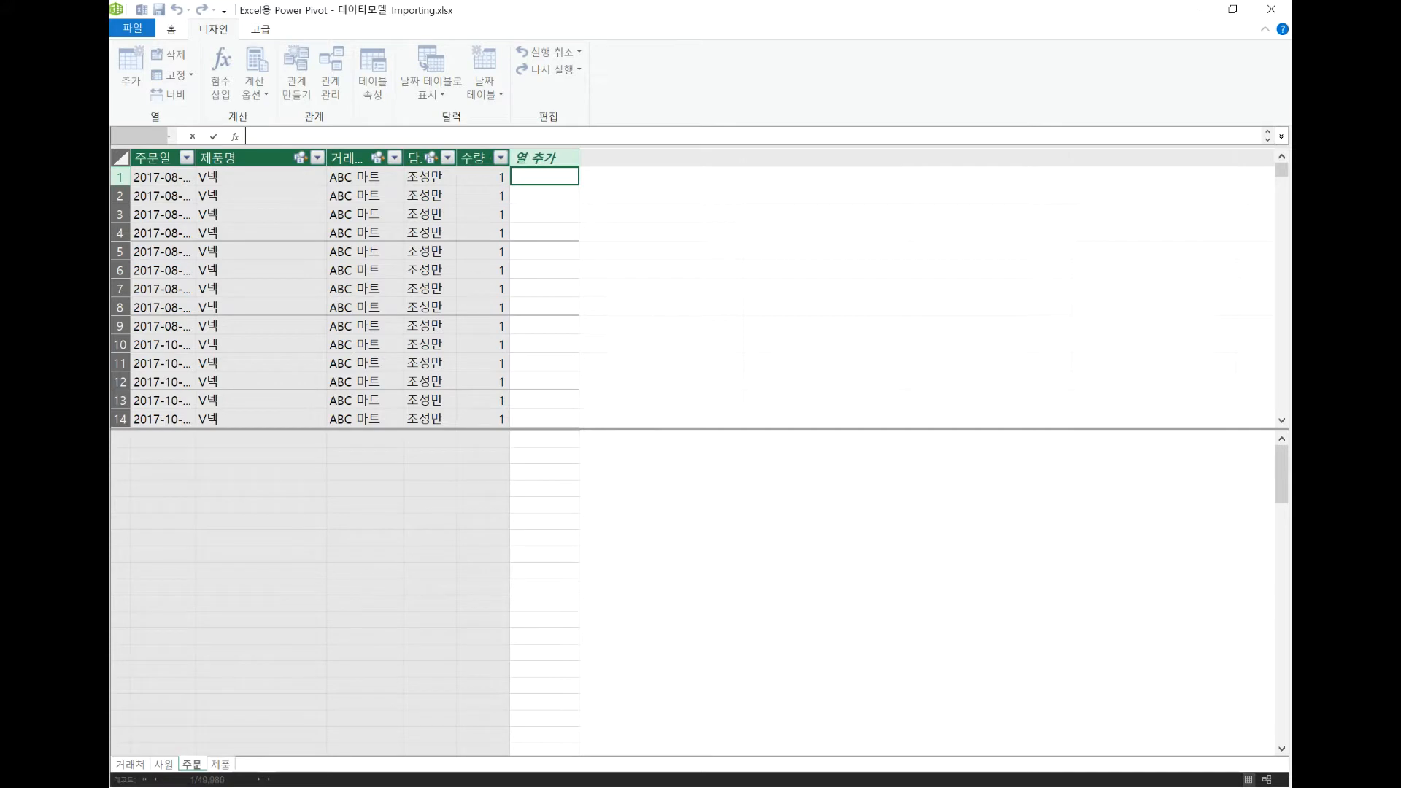
type("=")
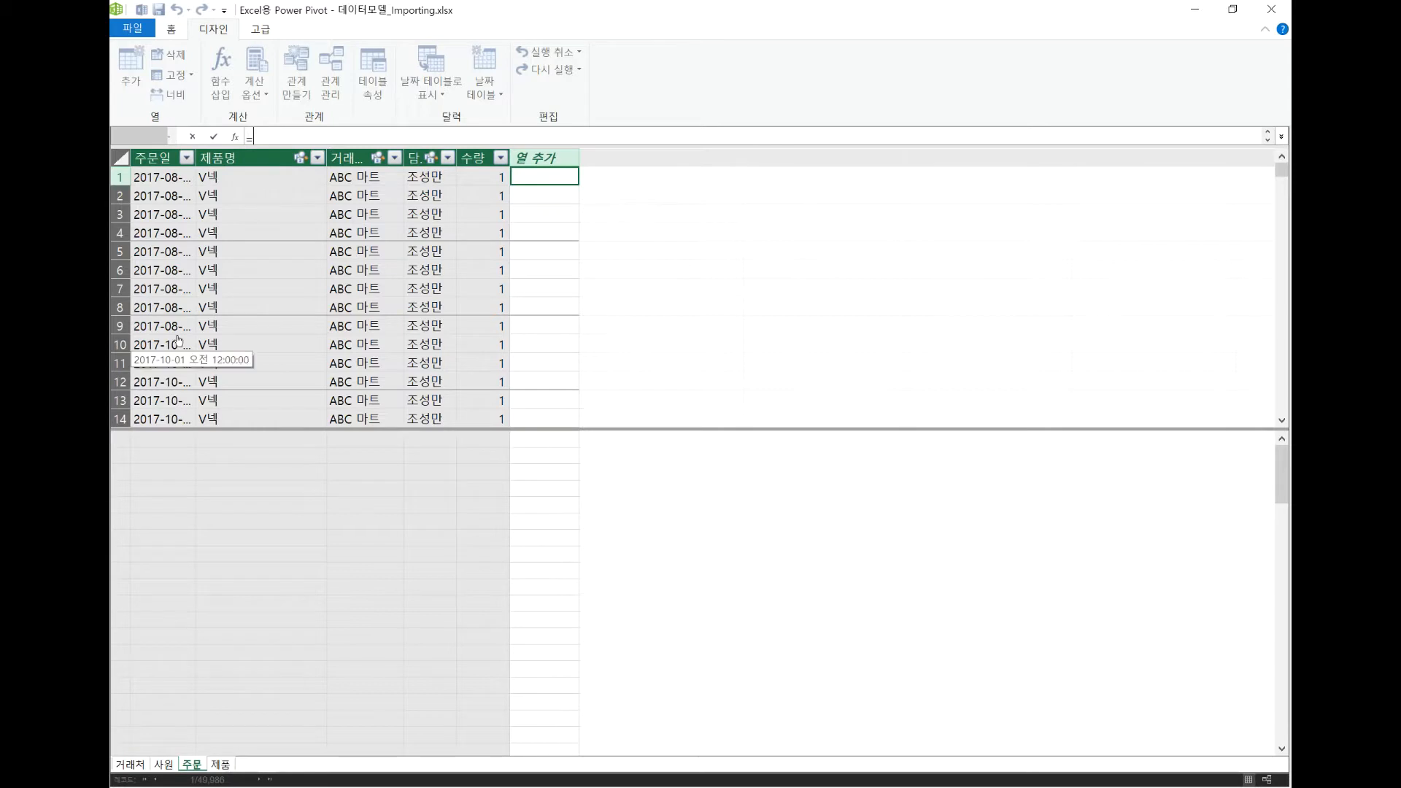
left_click(184, 32)
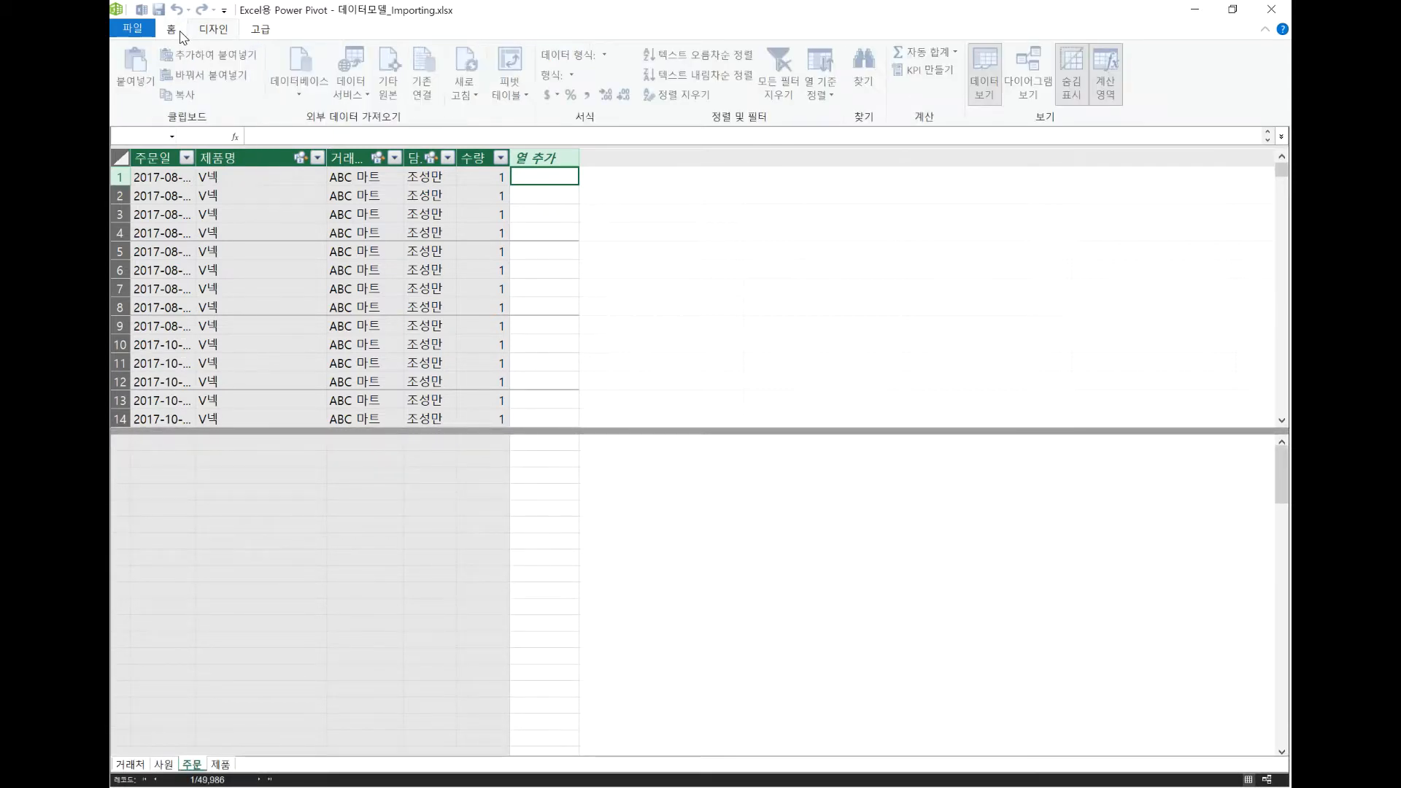
Examine in the diagram view how the 제품 table's 소분류 field relates to the 주문 table, and return to the data view.
left_click(1027, 89)
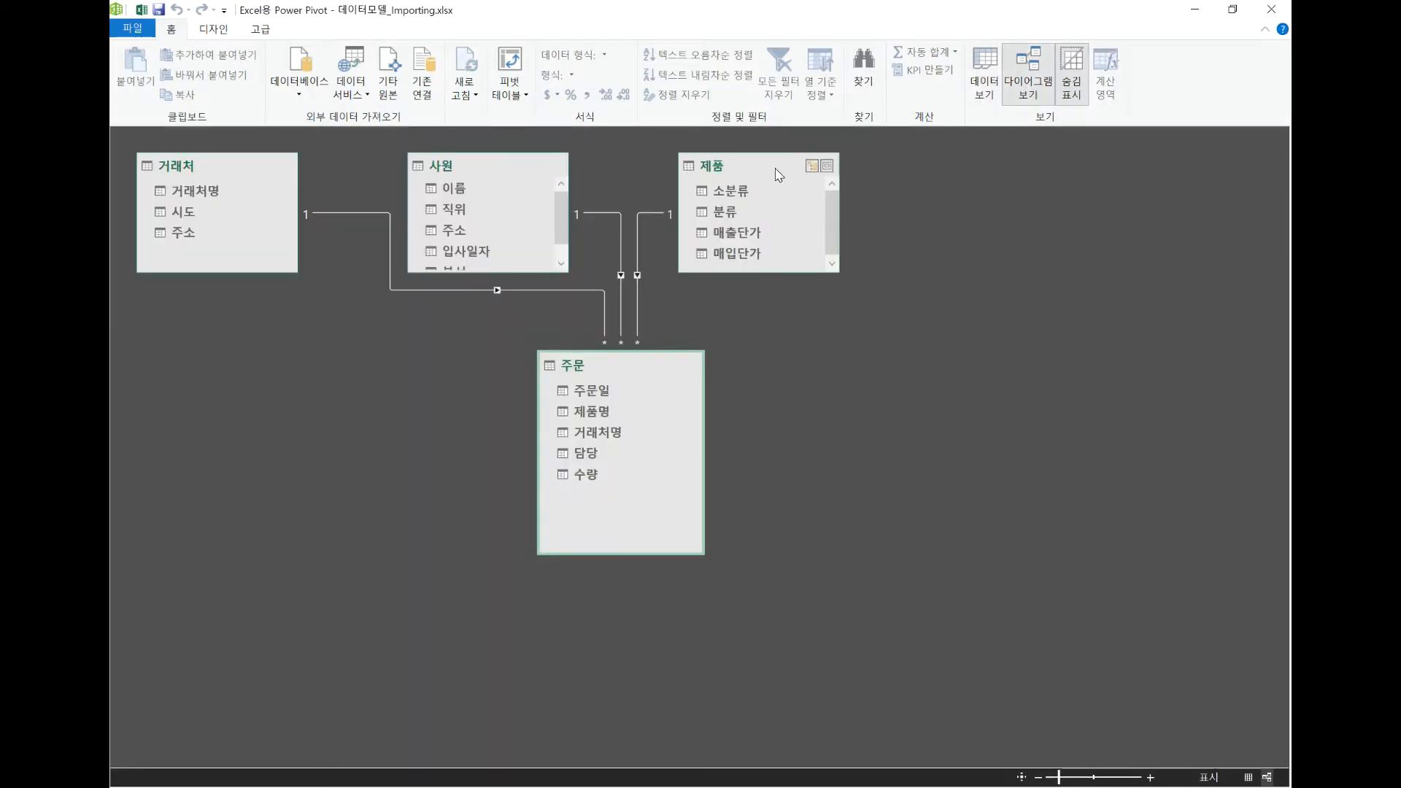
left_click(772, 168)
left_click(655, 376)
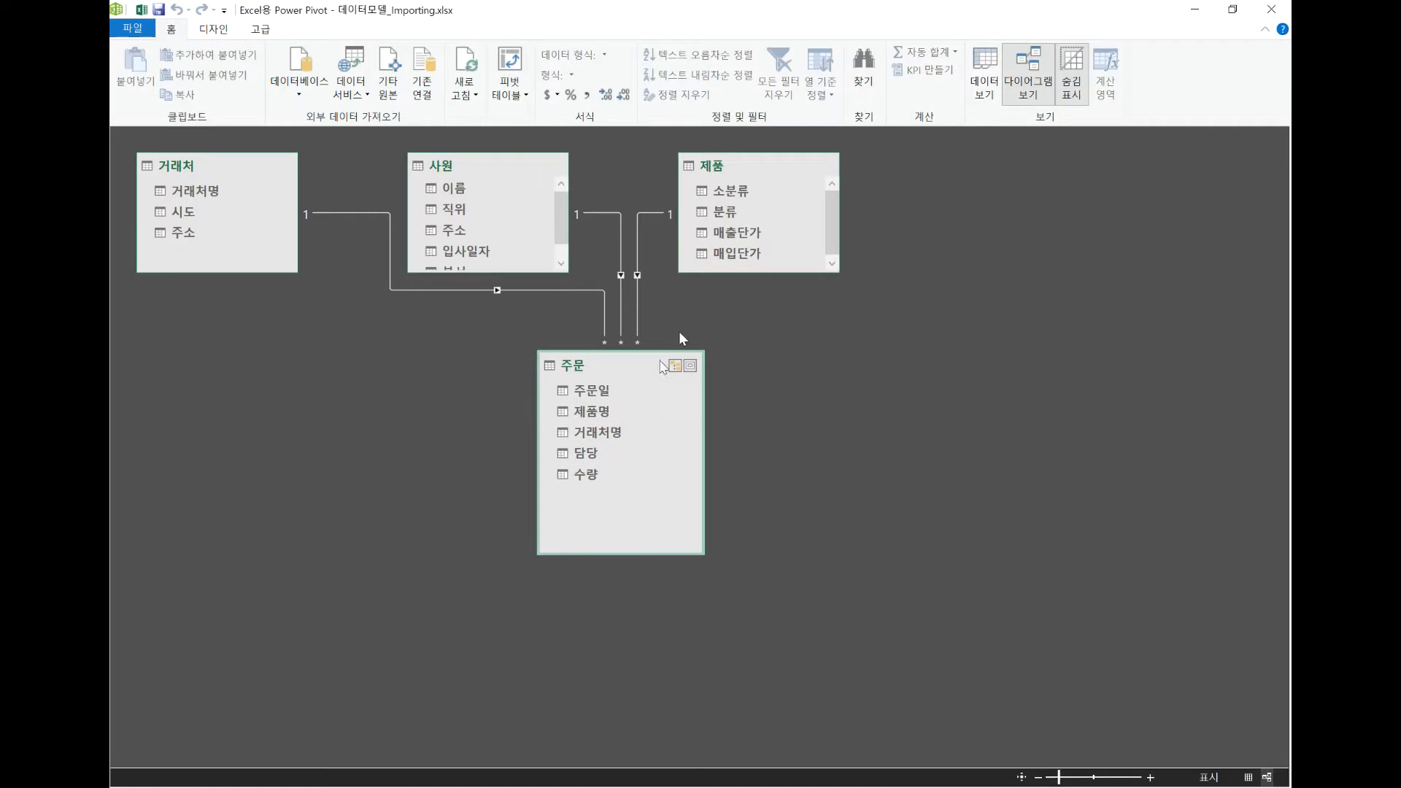
left_click(724, 193)
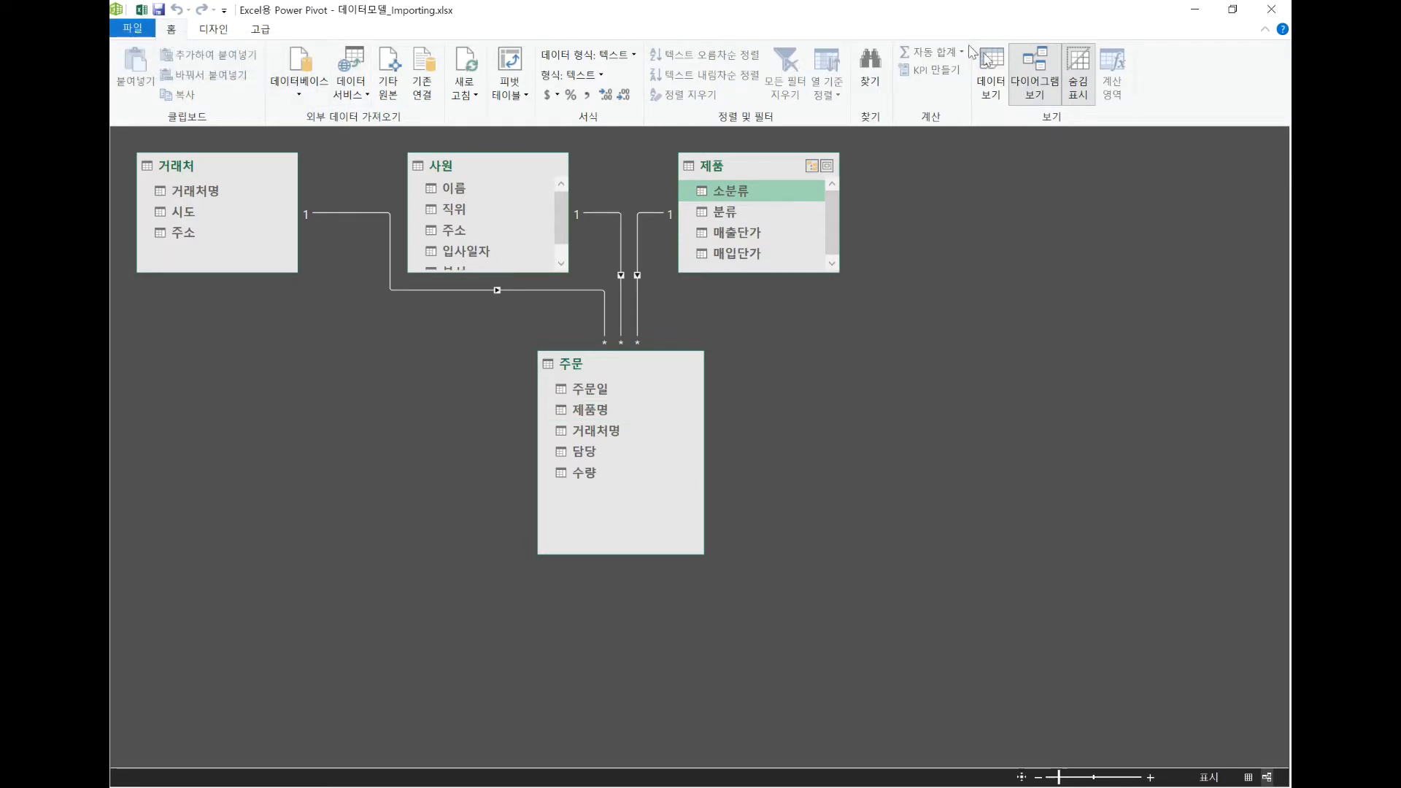
left_click(990, 70)
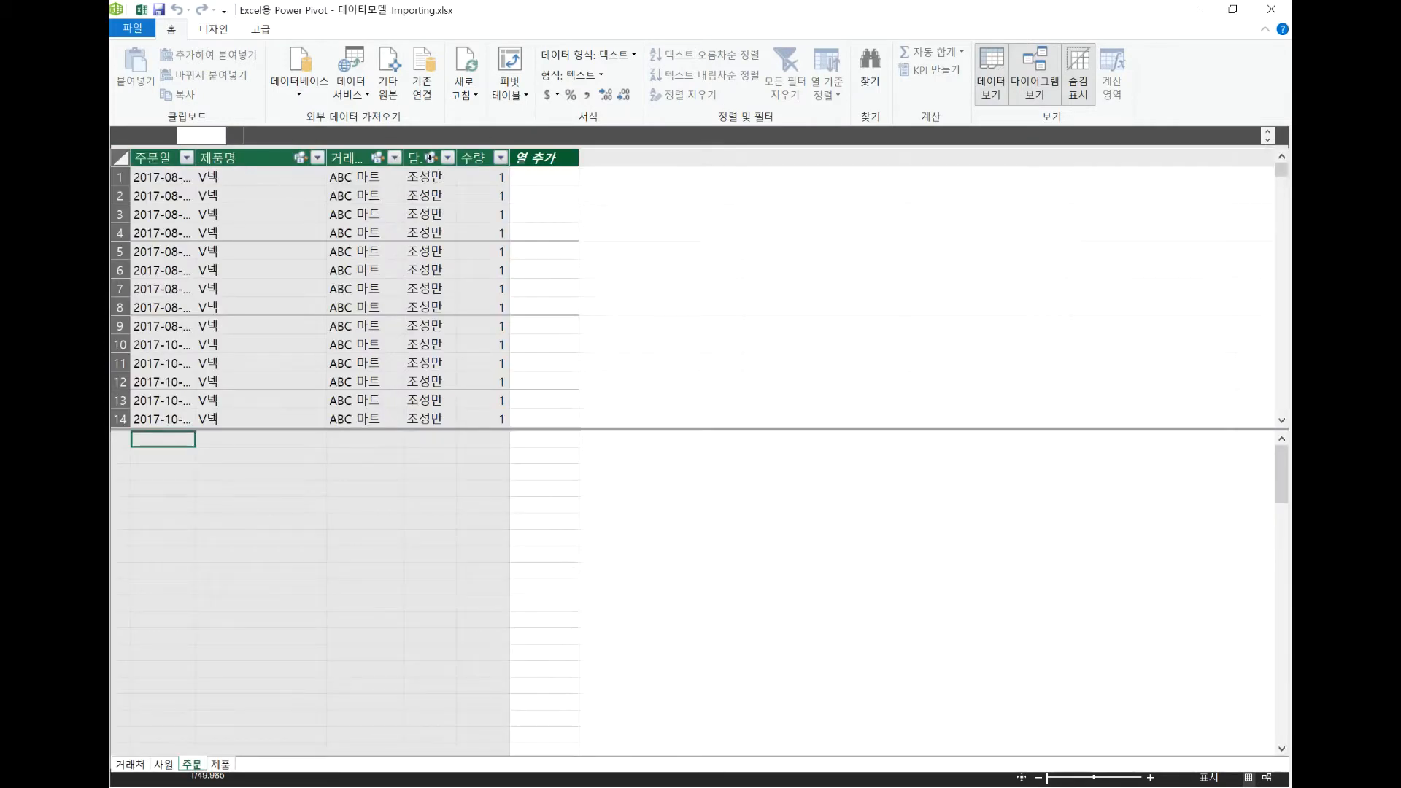
Add a calculated column to the 주문 table with the formula =RELATED('제품'[매출단가]).
left_click(542, 177)
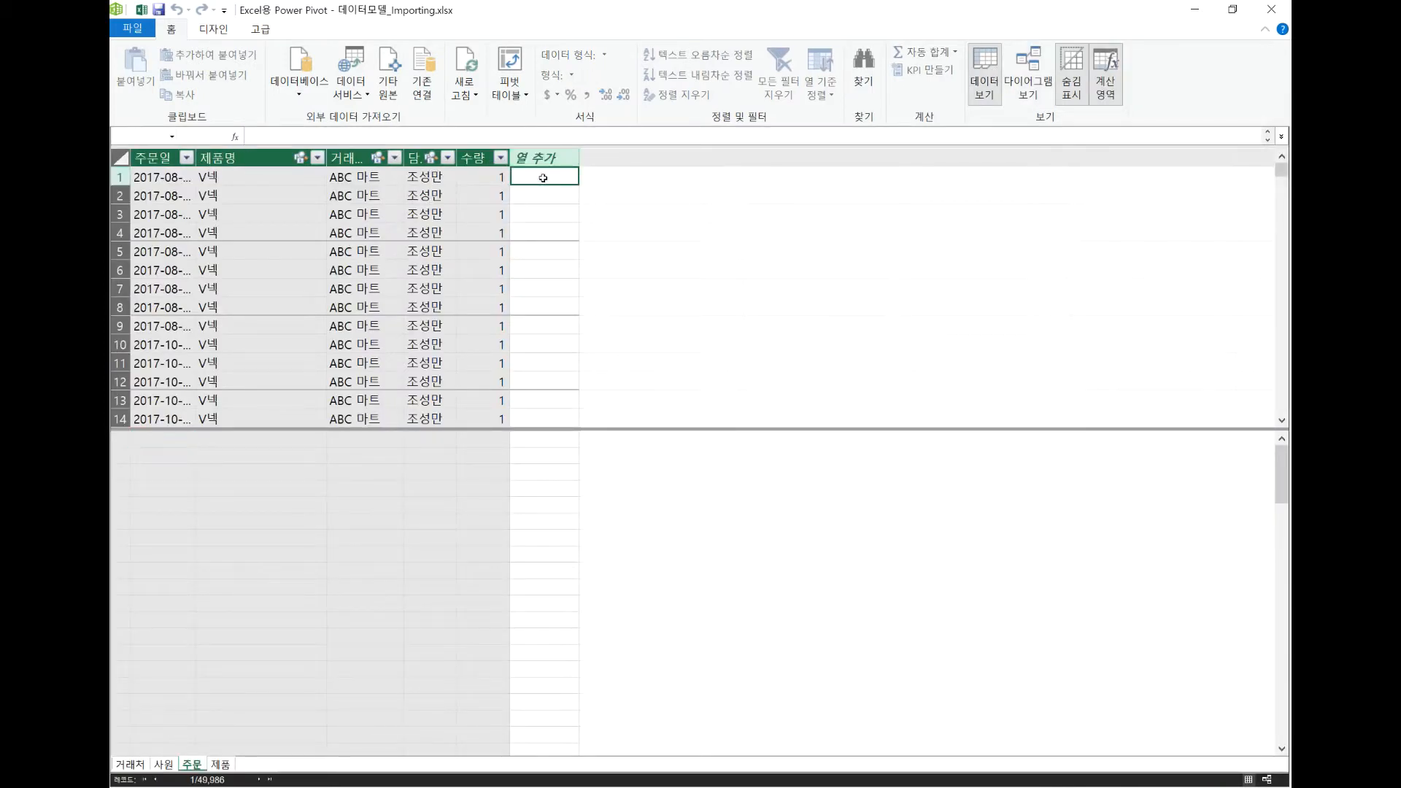
left_click(326, 137)
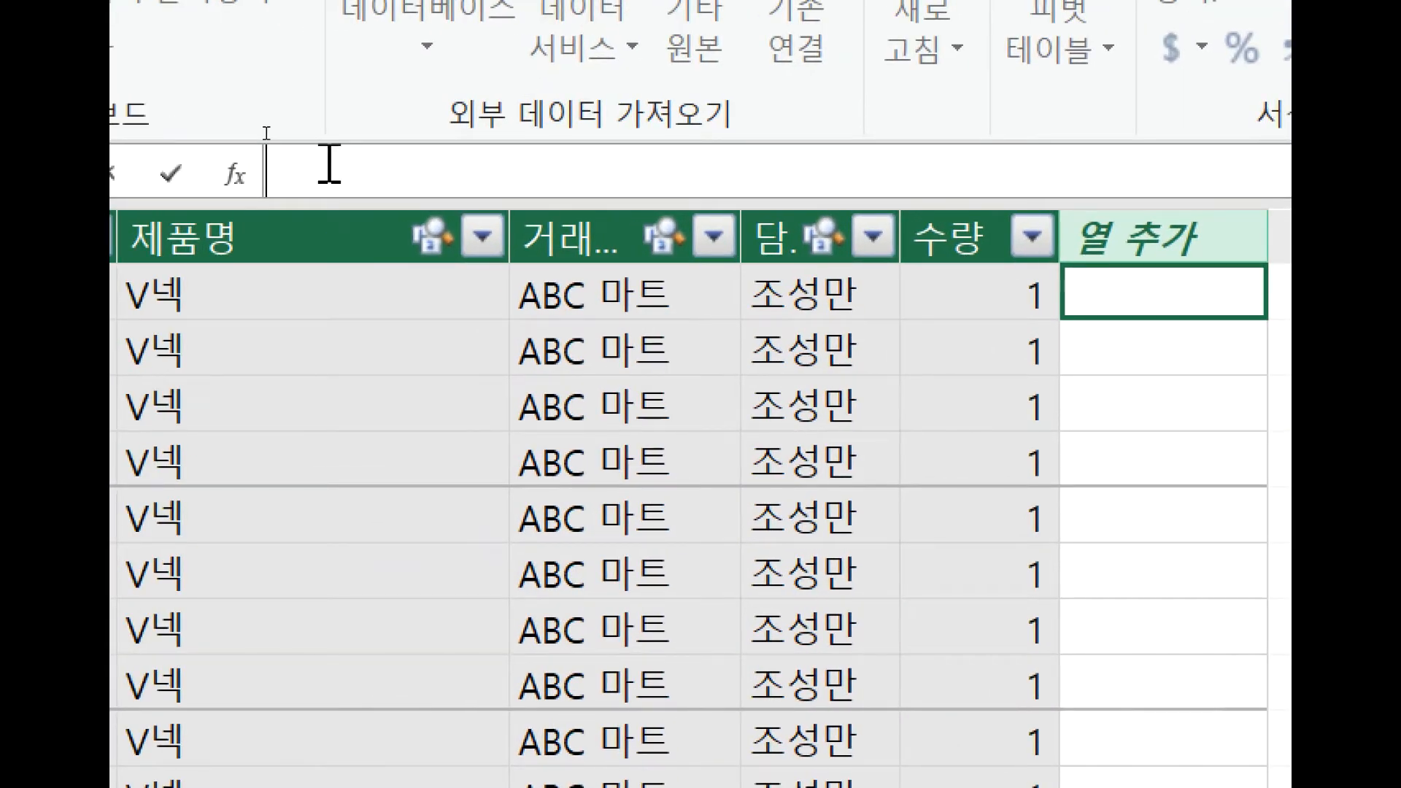
type("=r")
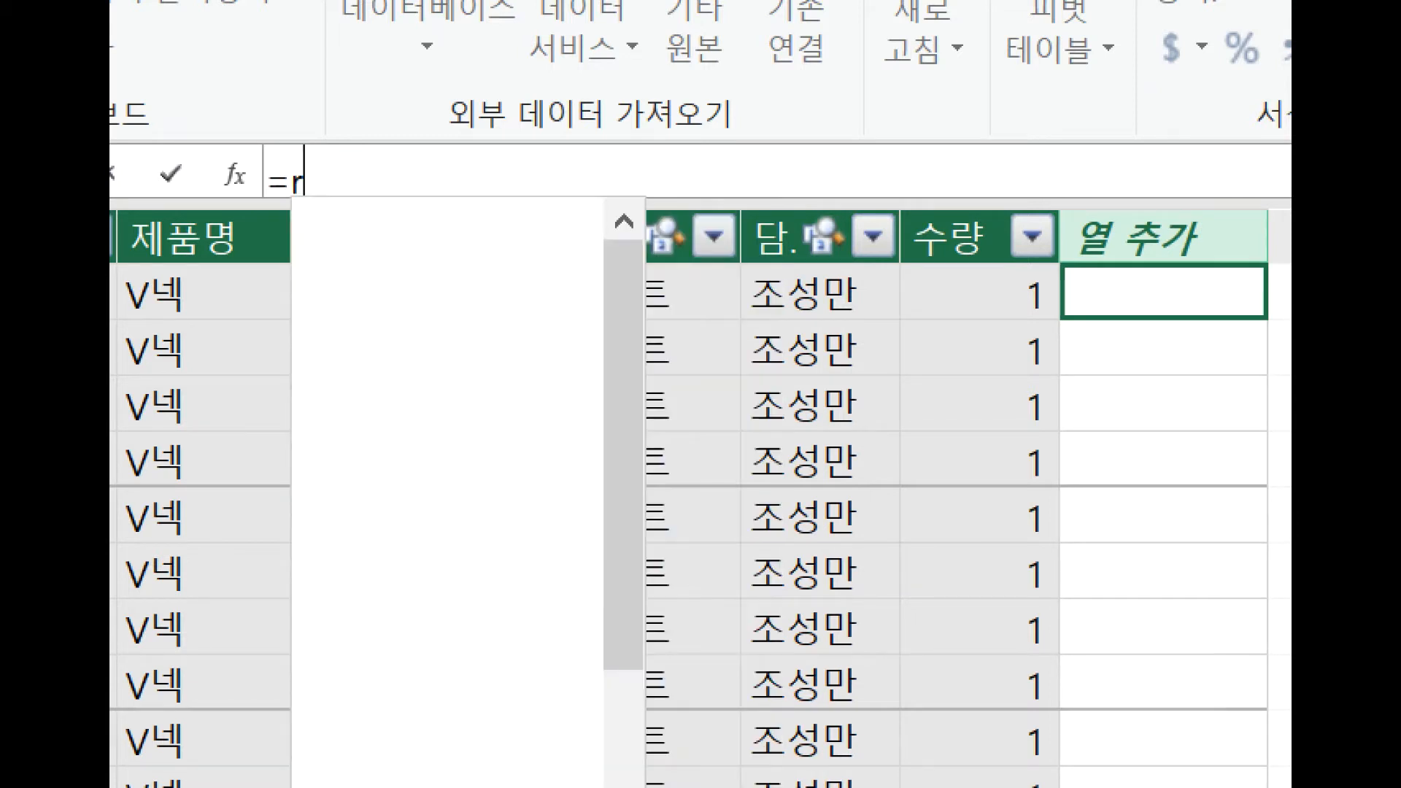
type("e")
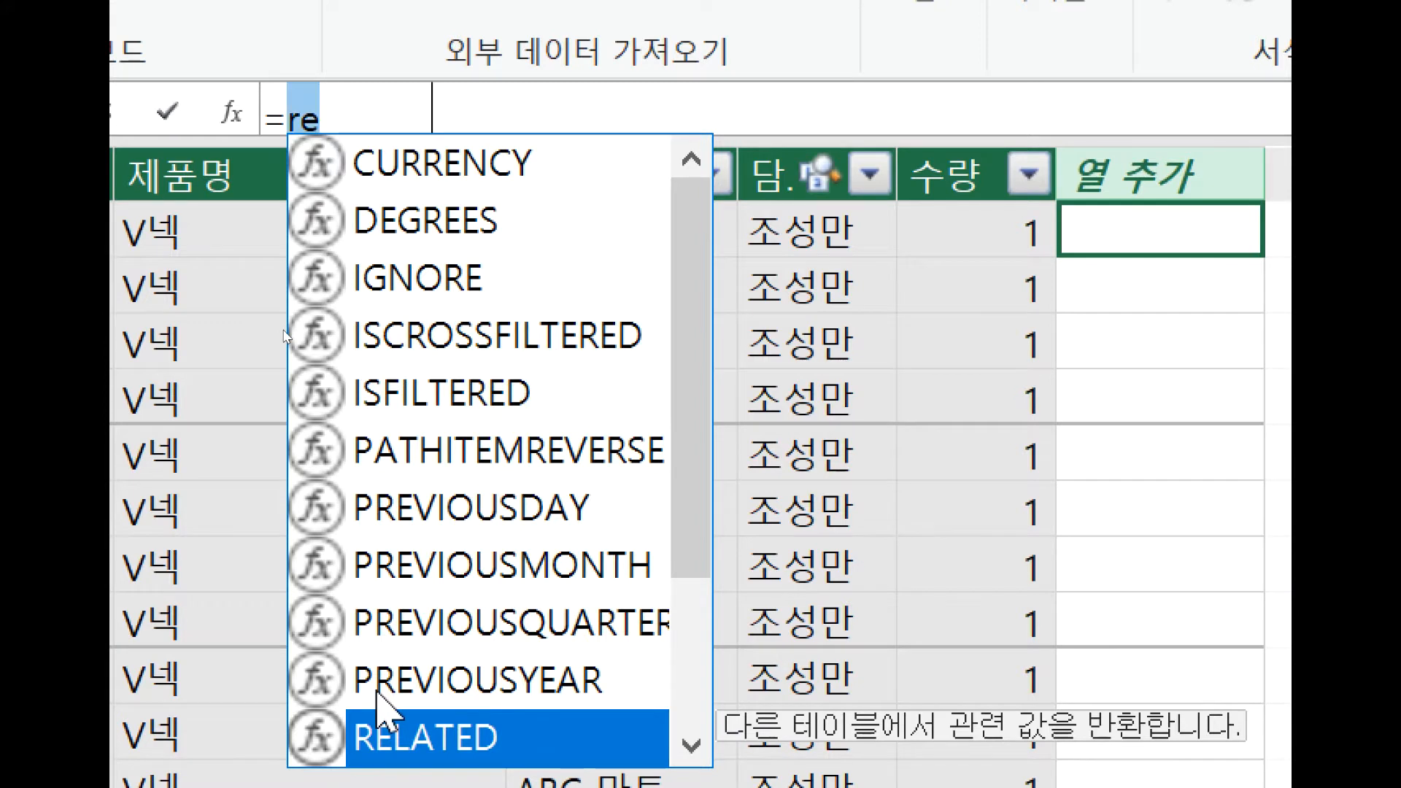
double_click(379, 722)
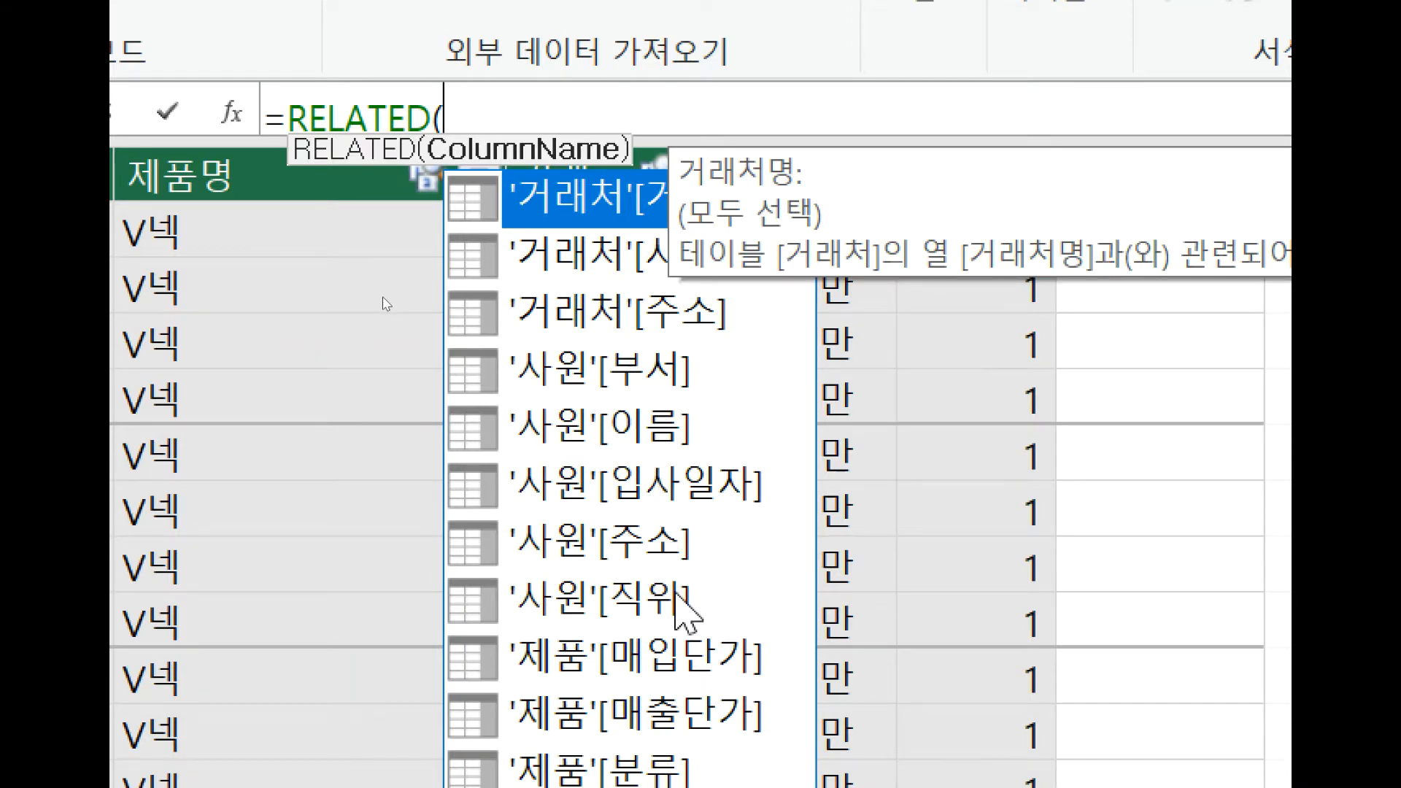
left_click(713, 709)
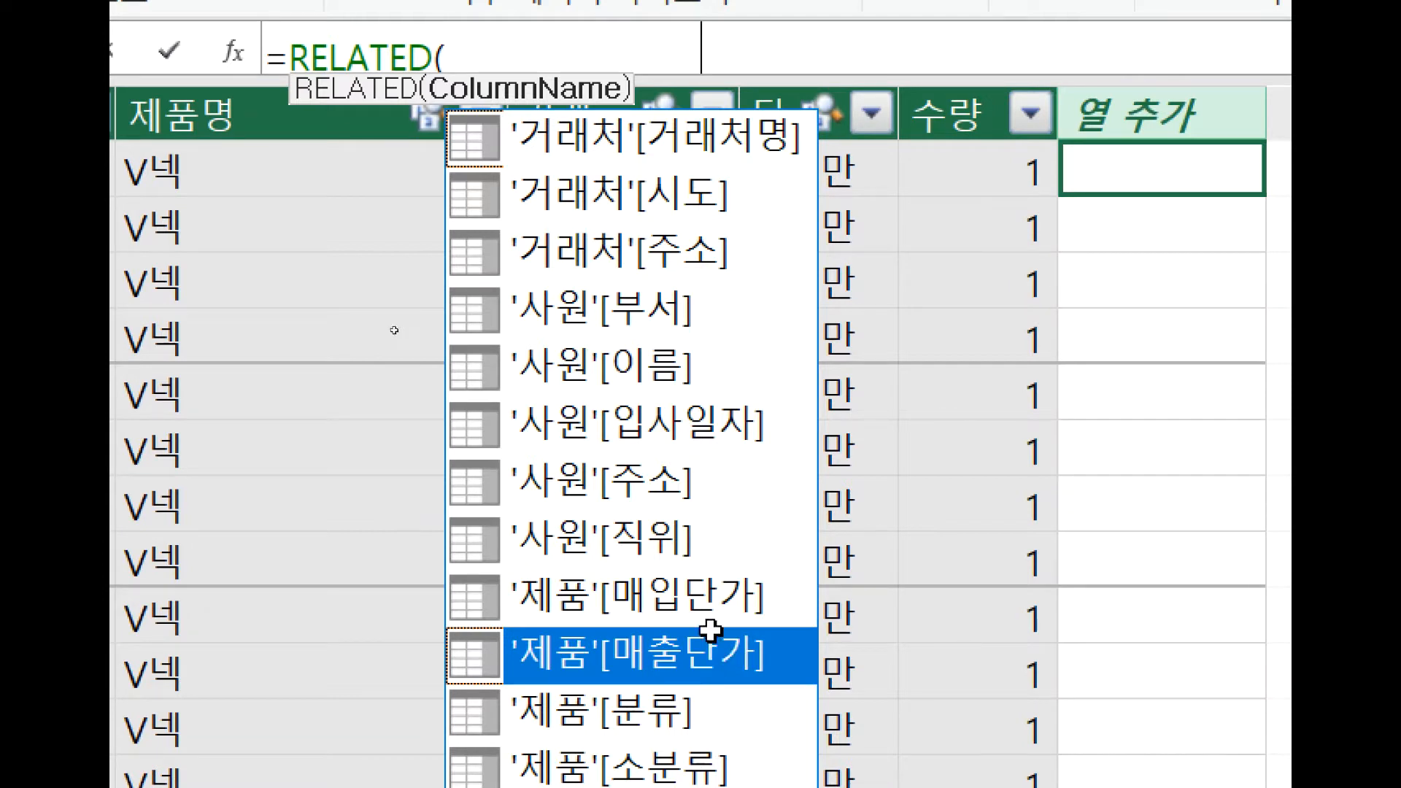
double_click(710, 632)
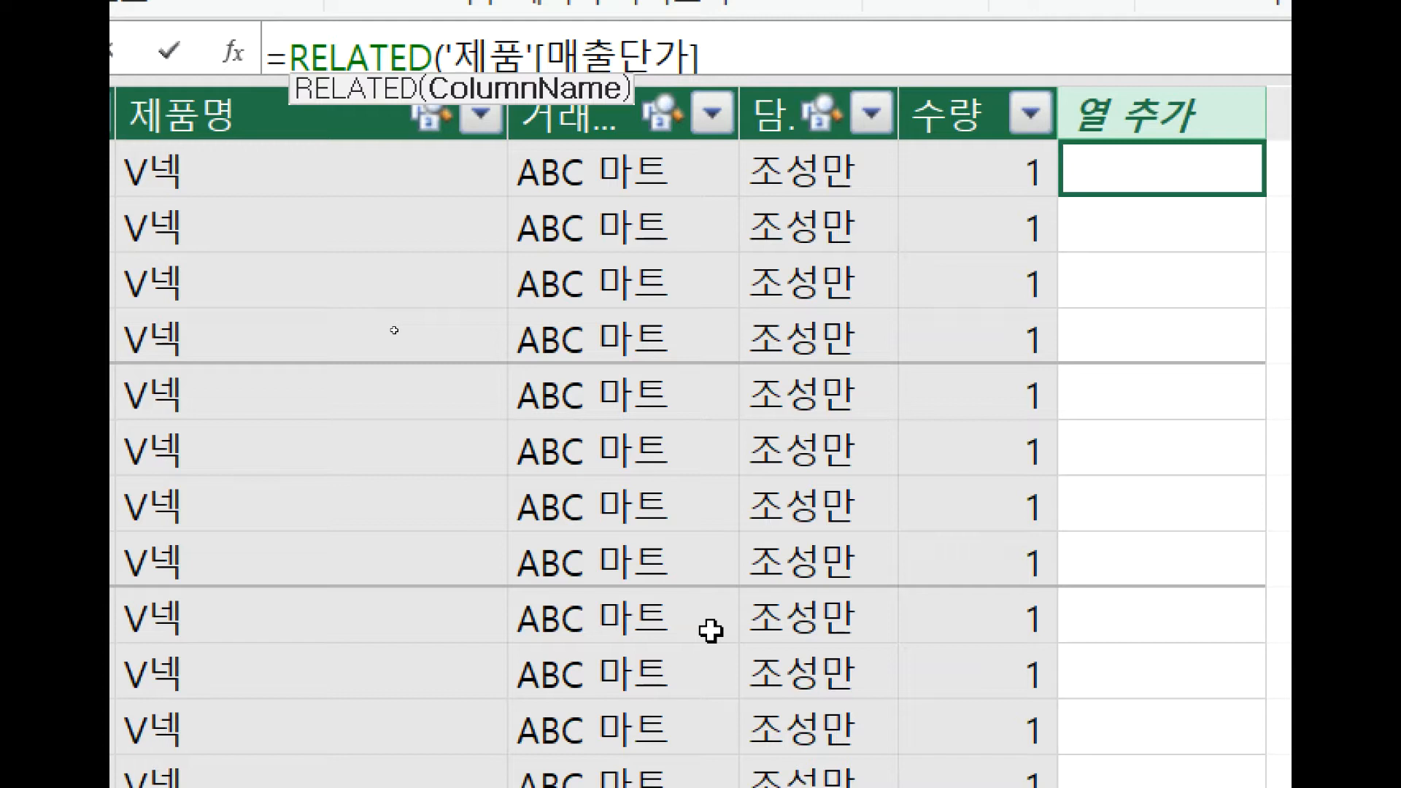
type(")")
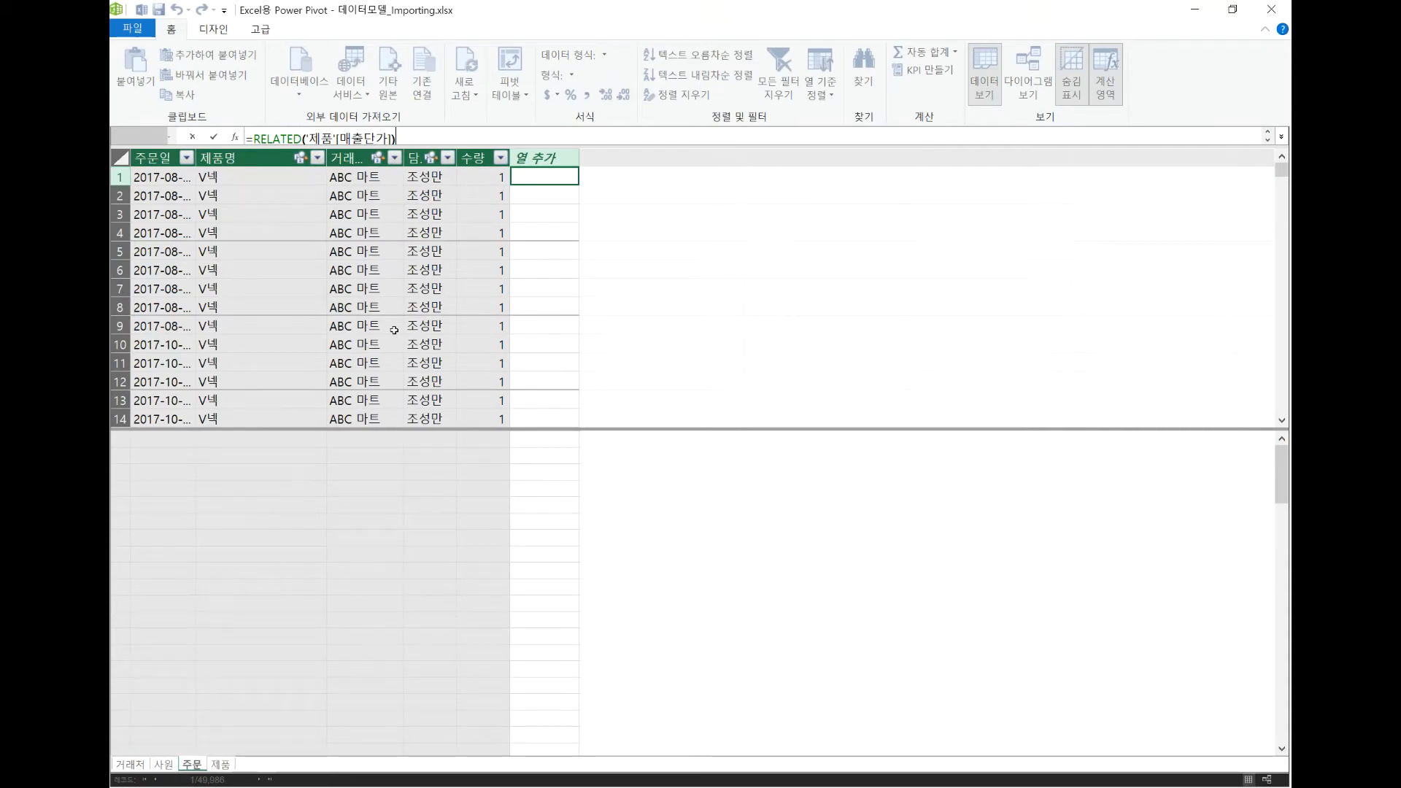
key("Return")
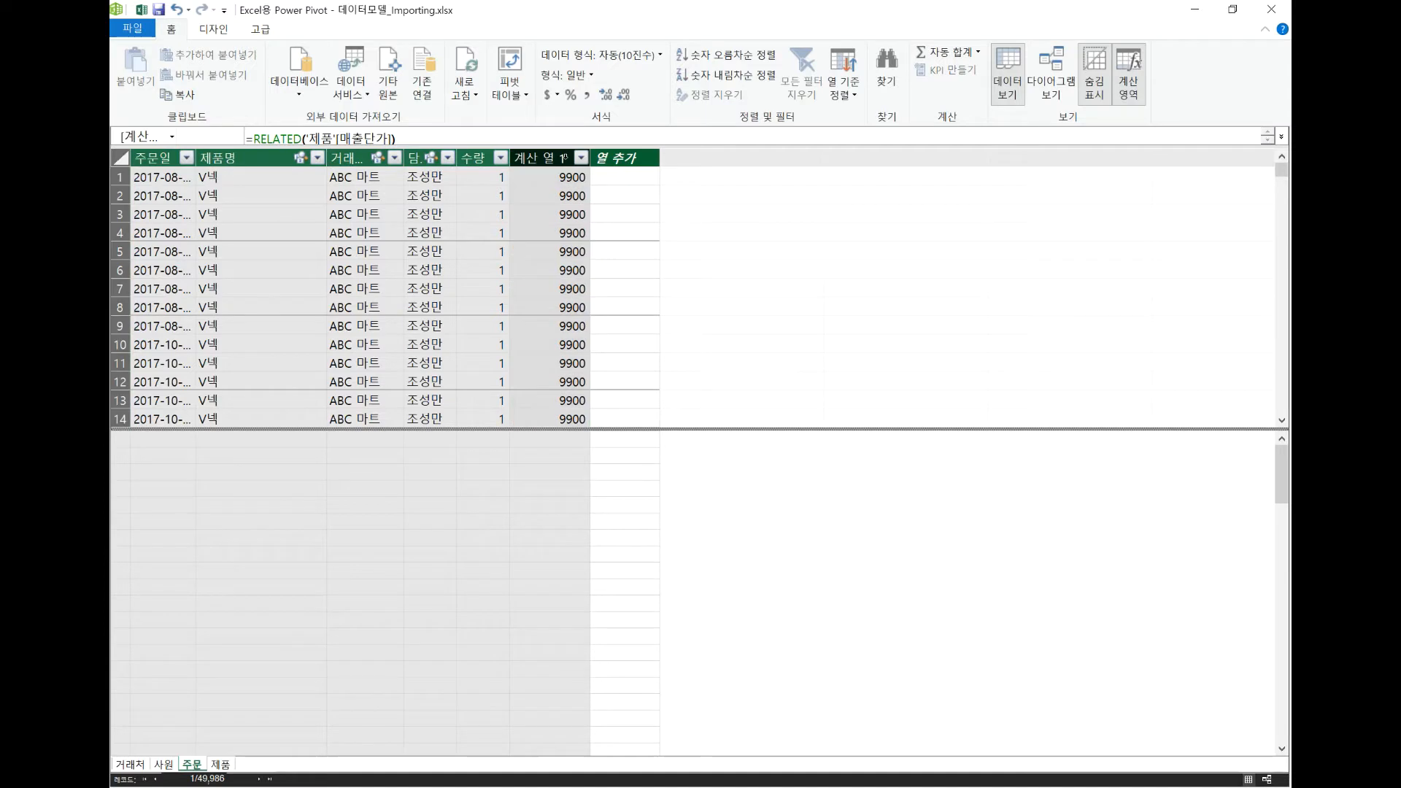
Rename the new calculated column containing the related sales price as 단가.
double_click(563, 158)
type("다")
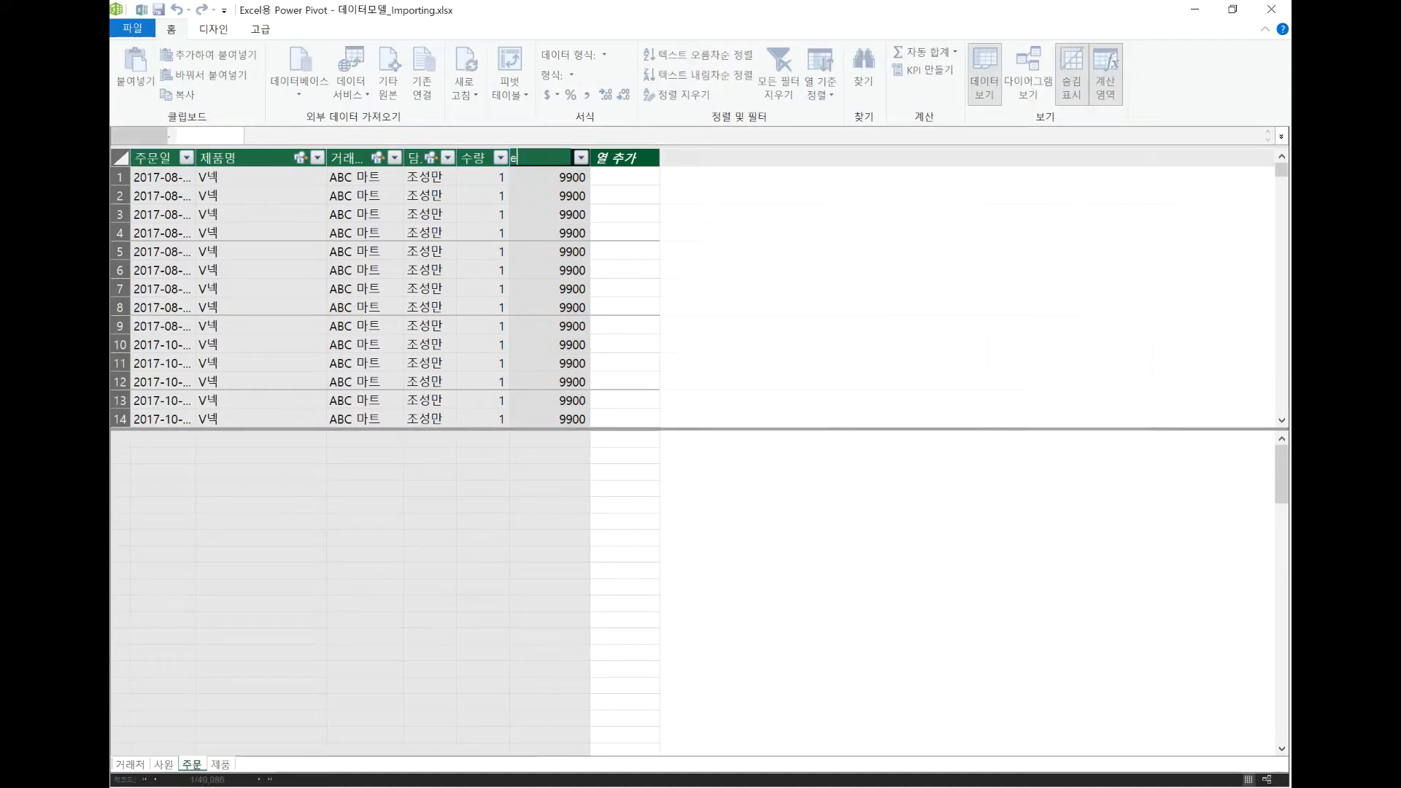
type("ㄴ가")
key("Return")
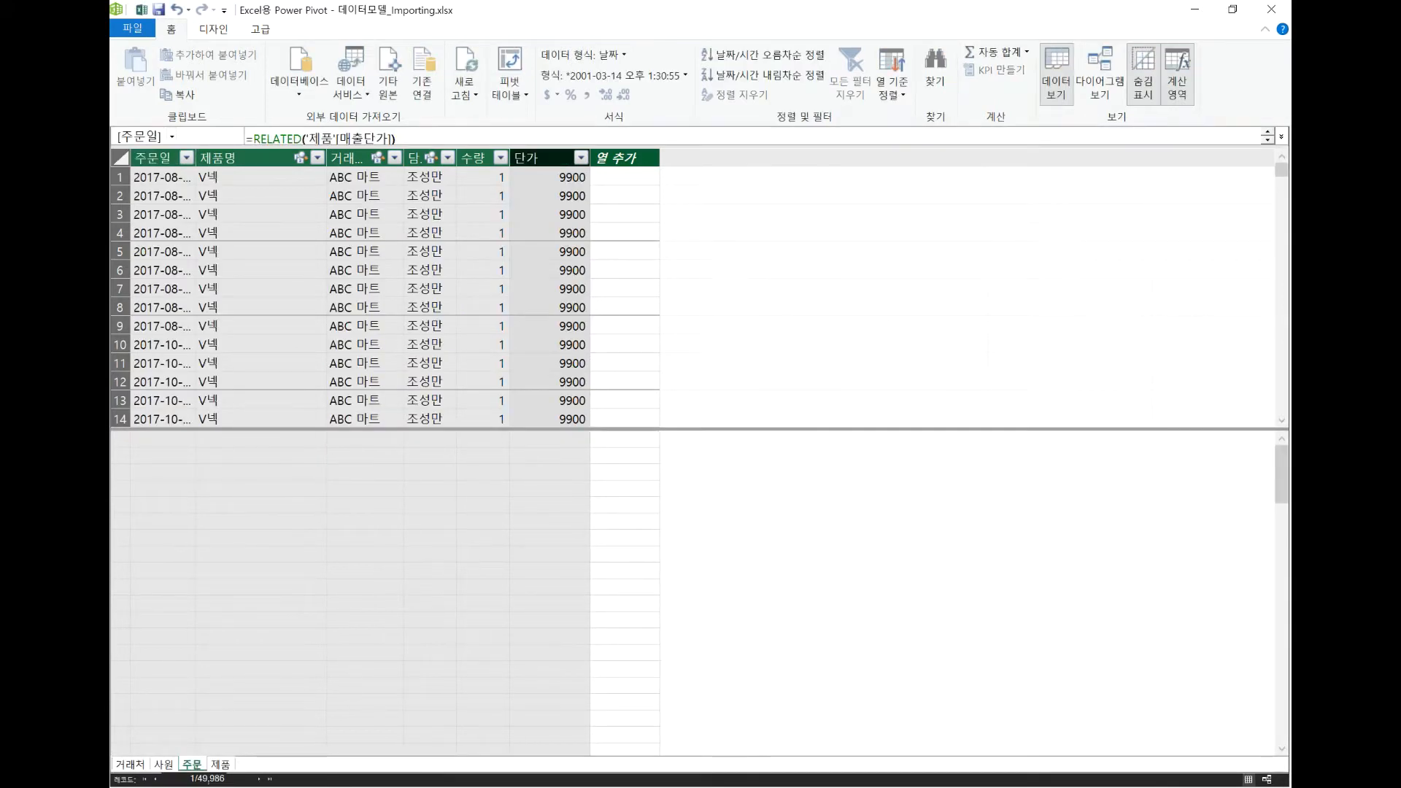
Add another calculated column to the 주문 table with the formula ='주문'[수량]*'주문'[단가].
left_click(618, 175)
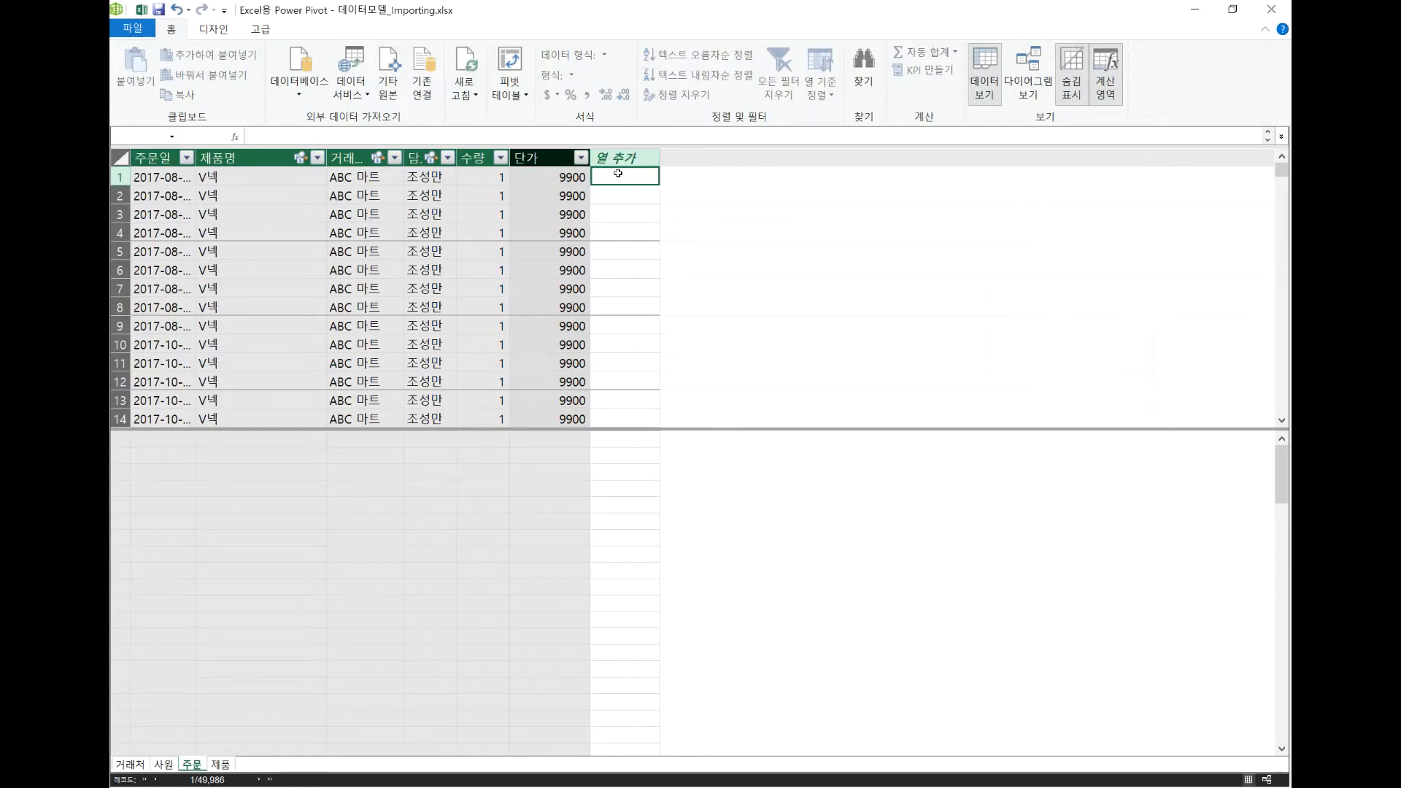
left_click(438, 136)
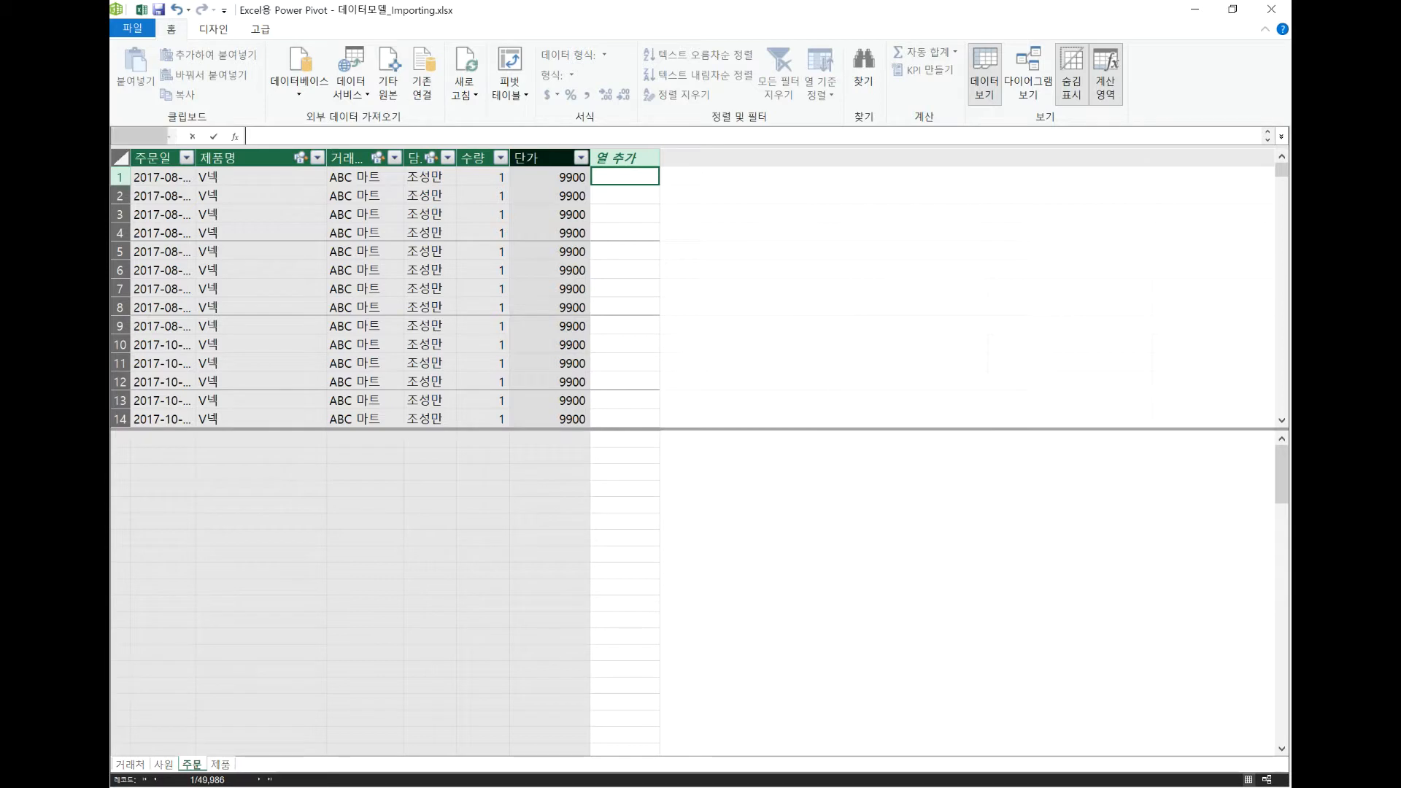
type("=")
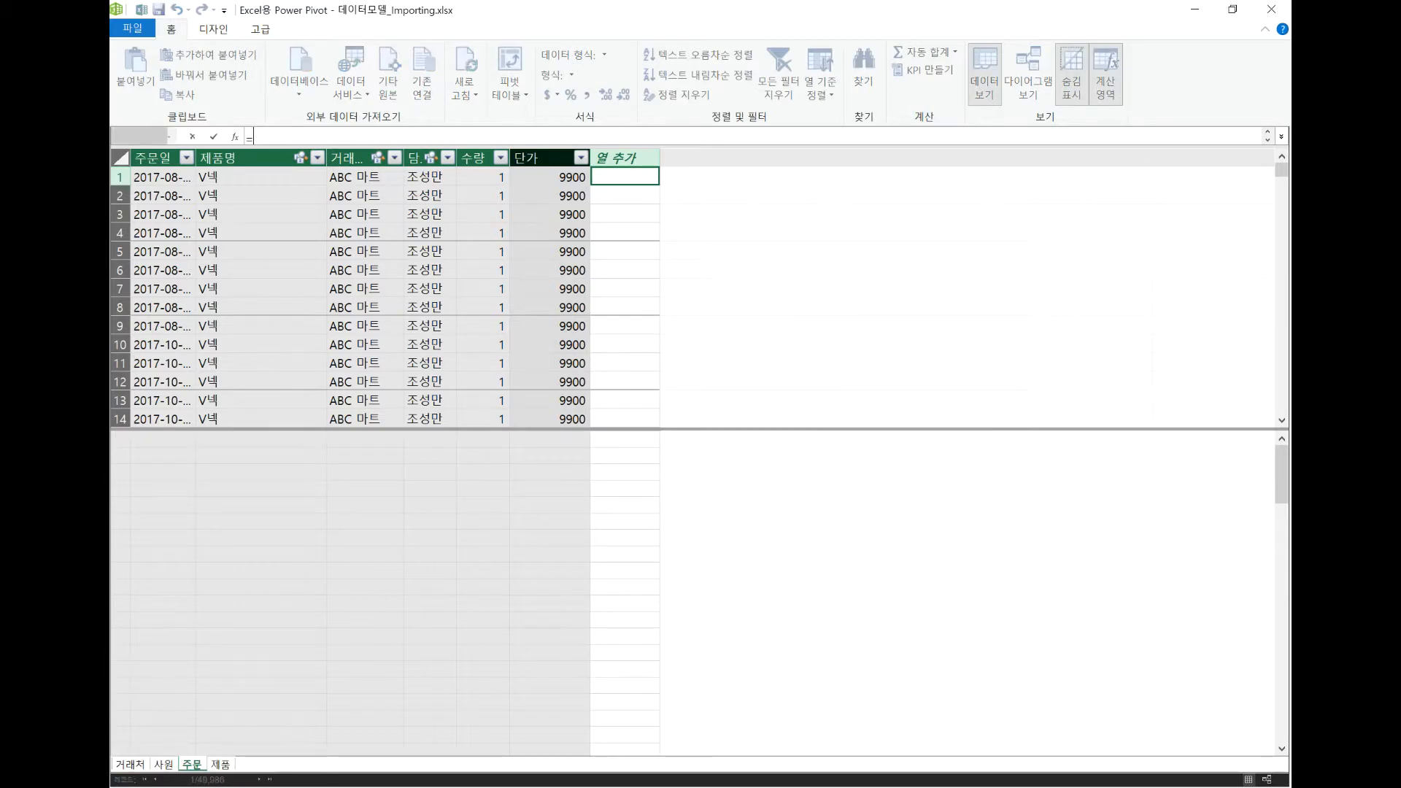
left_click(473, 175)
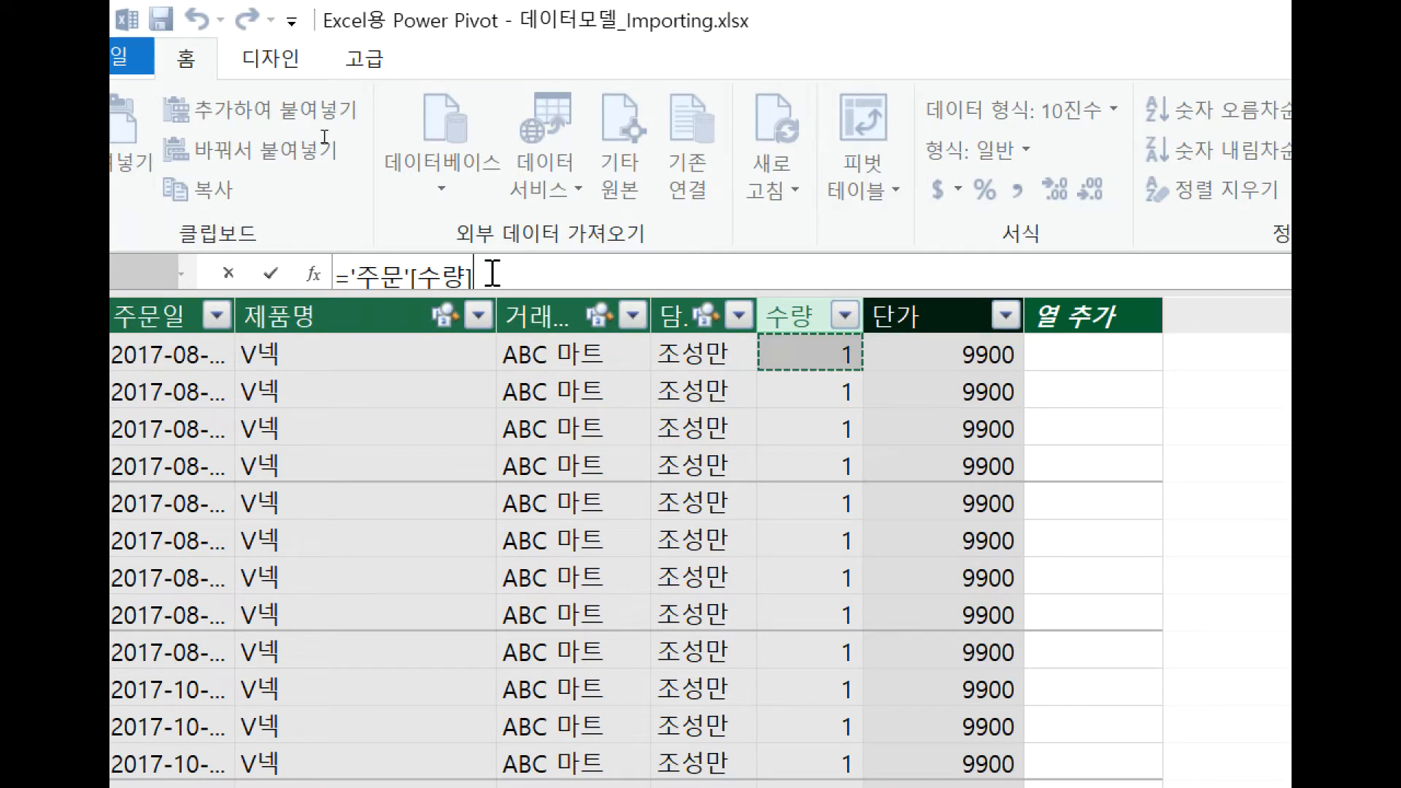
type("*")
left_click(957, 351)
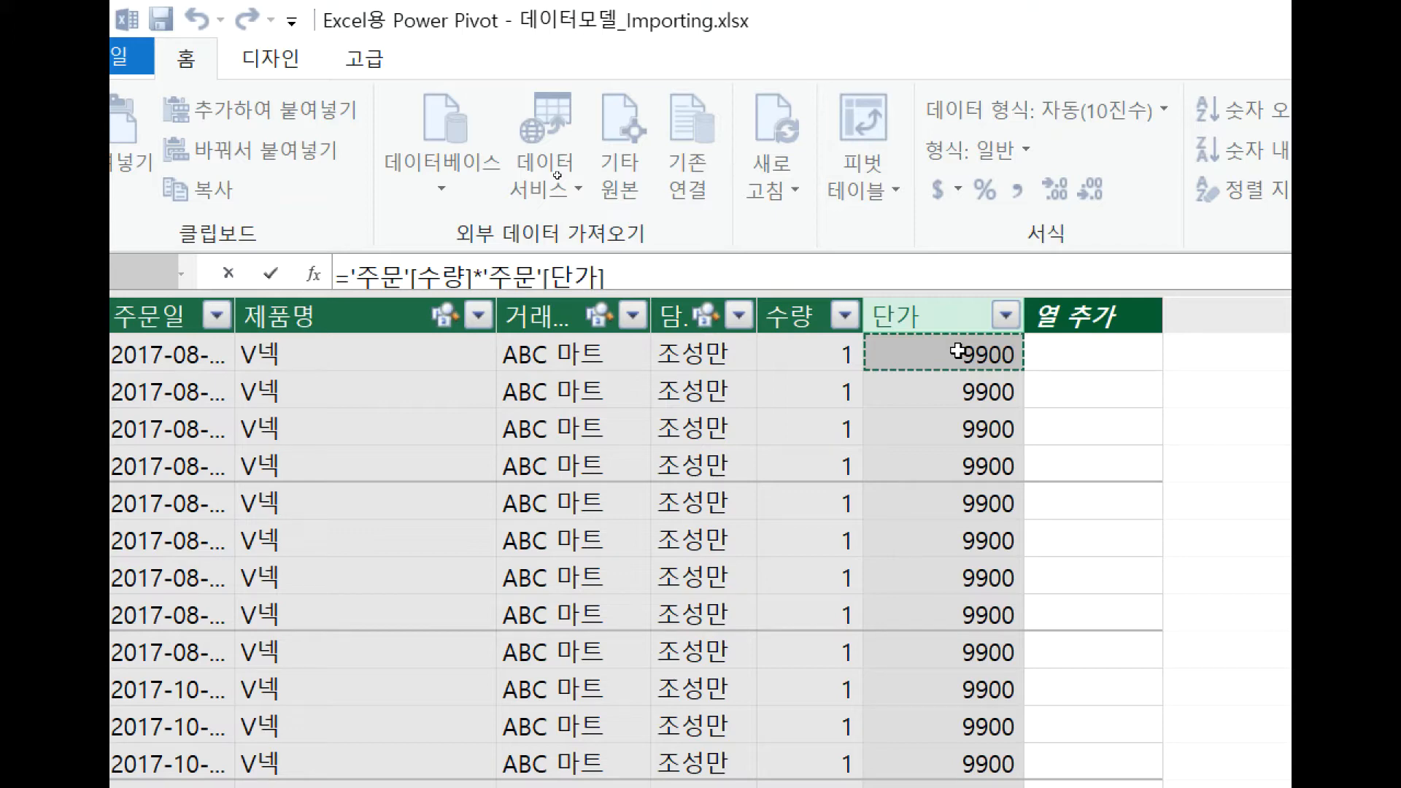
key("Return")
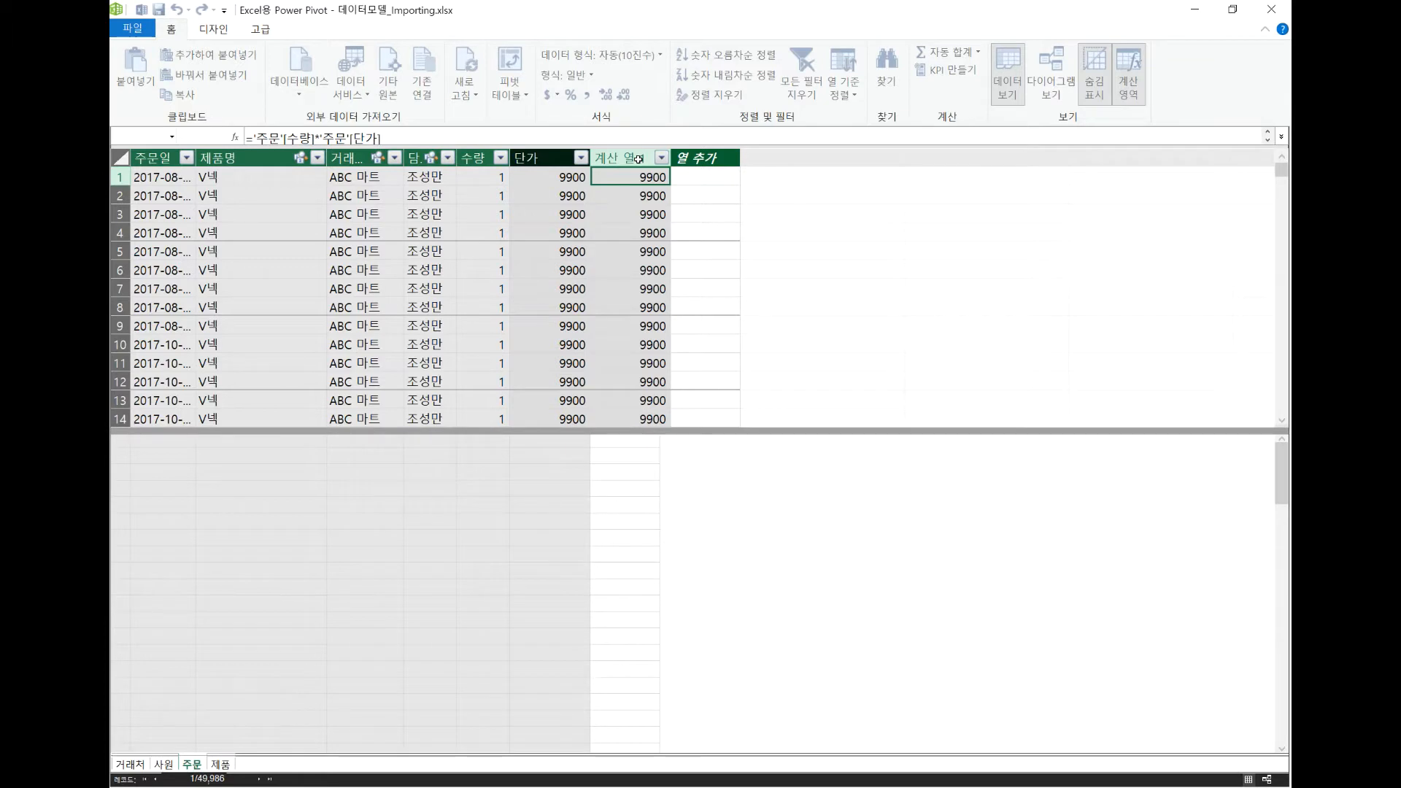
Rename the quantity-times-price calculated column as 매출.
left_click(639, 159)
double_click(640, 159)
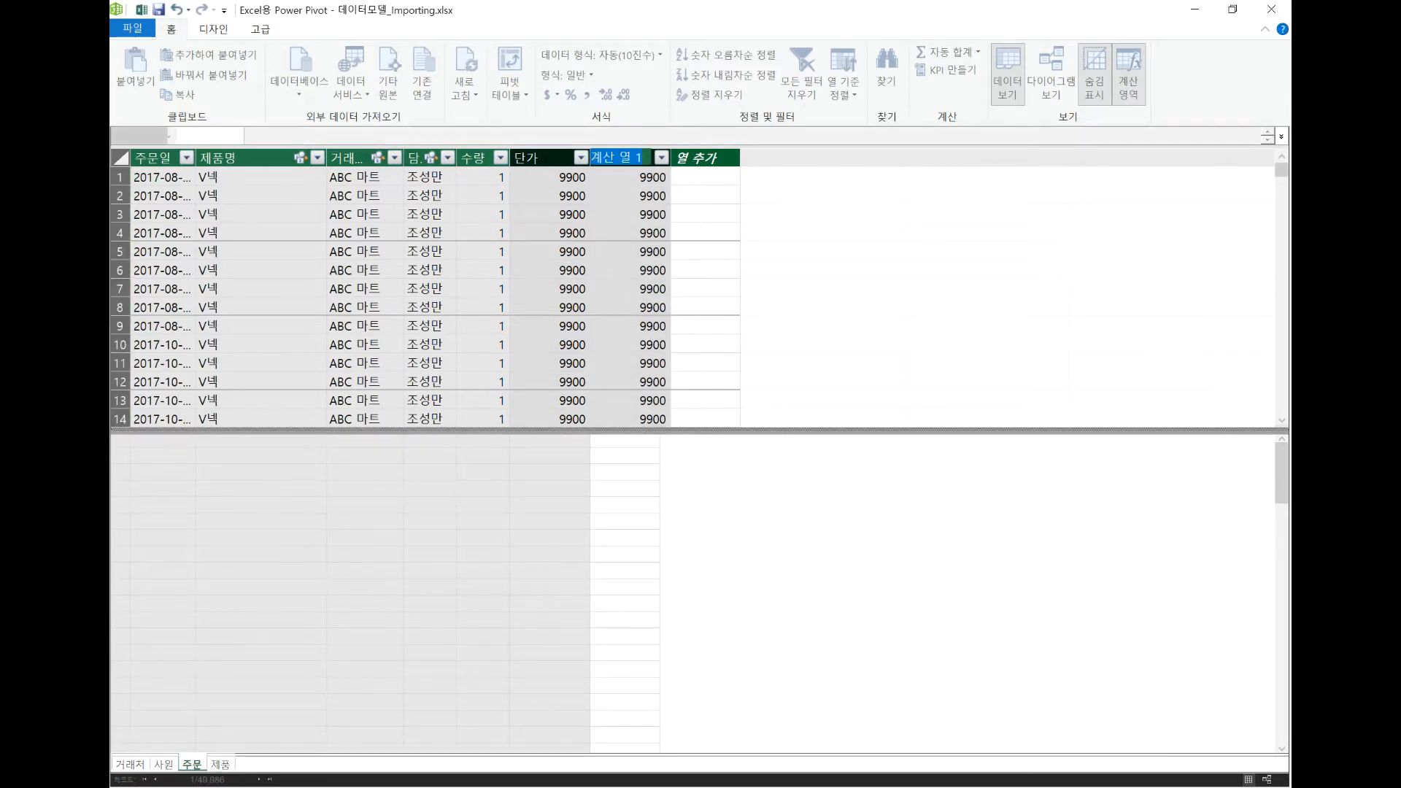
type("매추ㄹ")
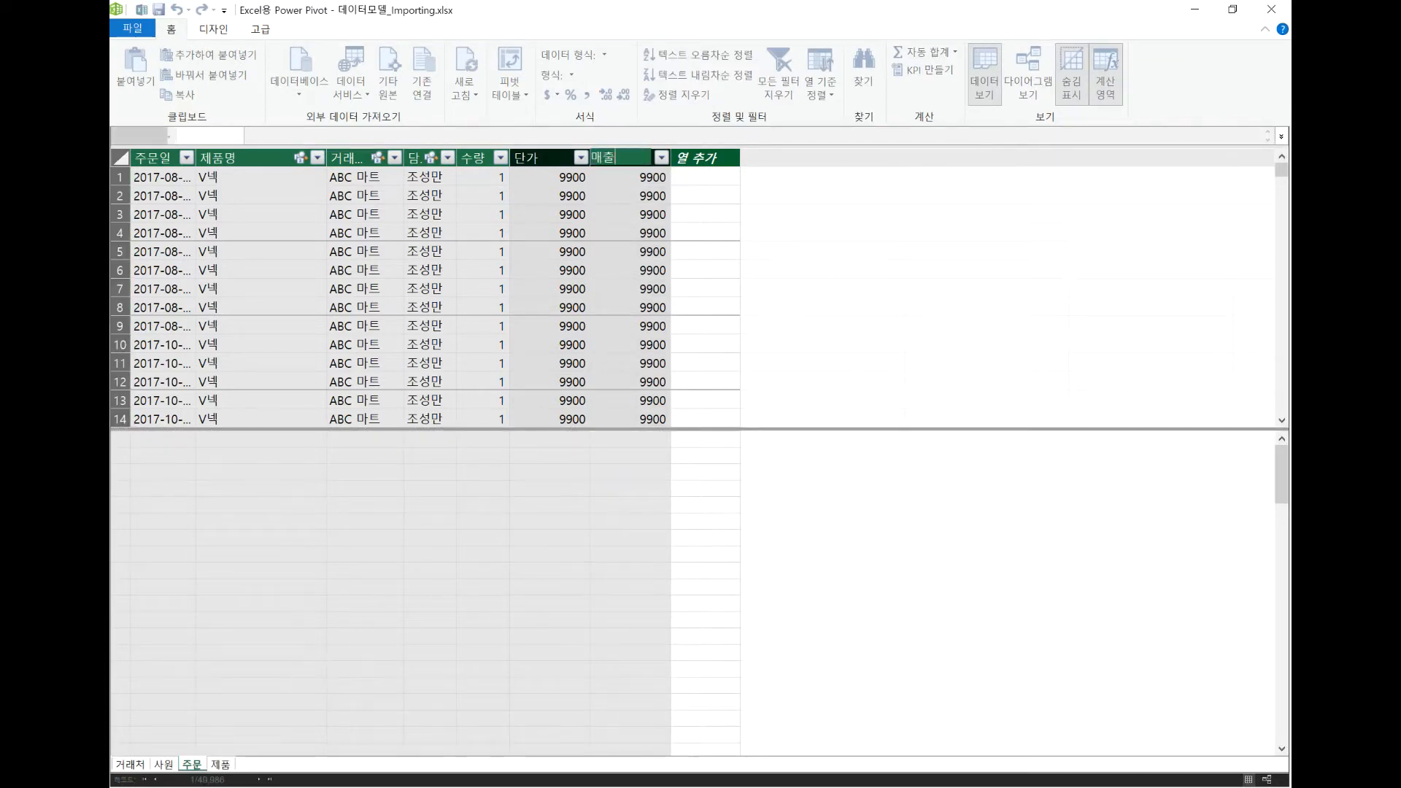
key("Return")
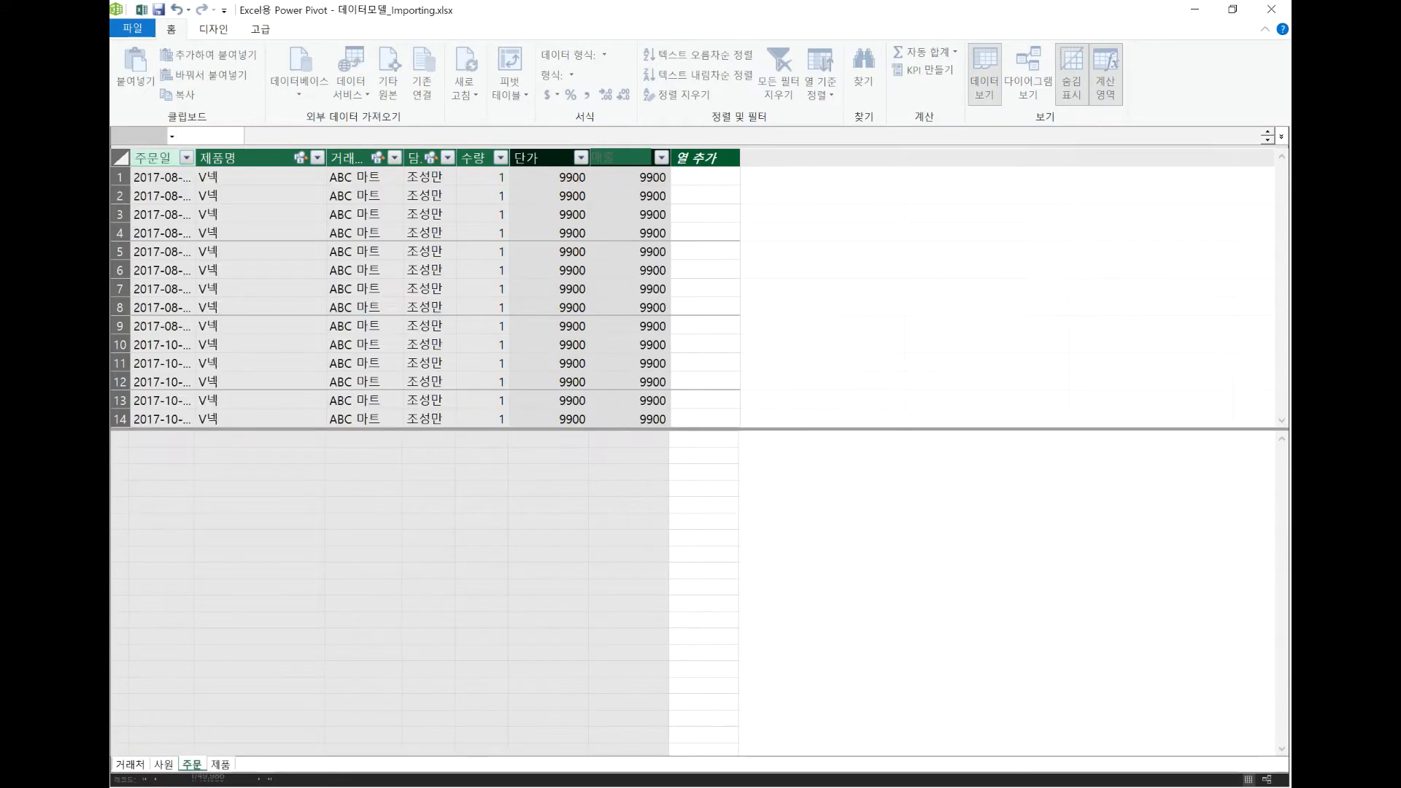
left_click(641, 157)
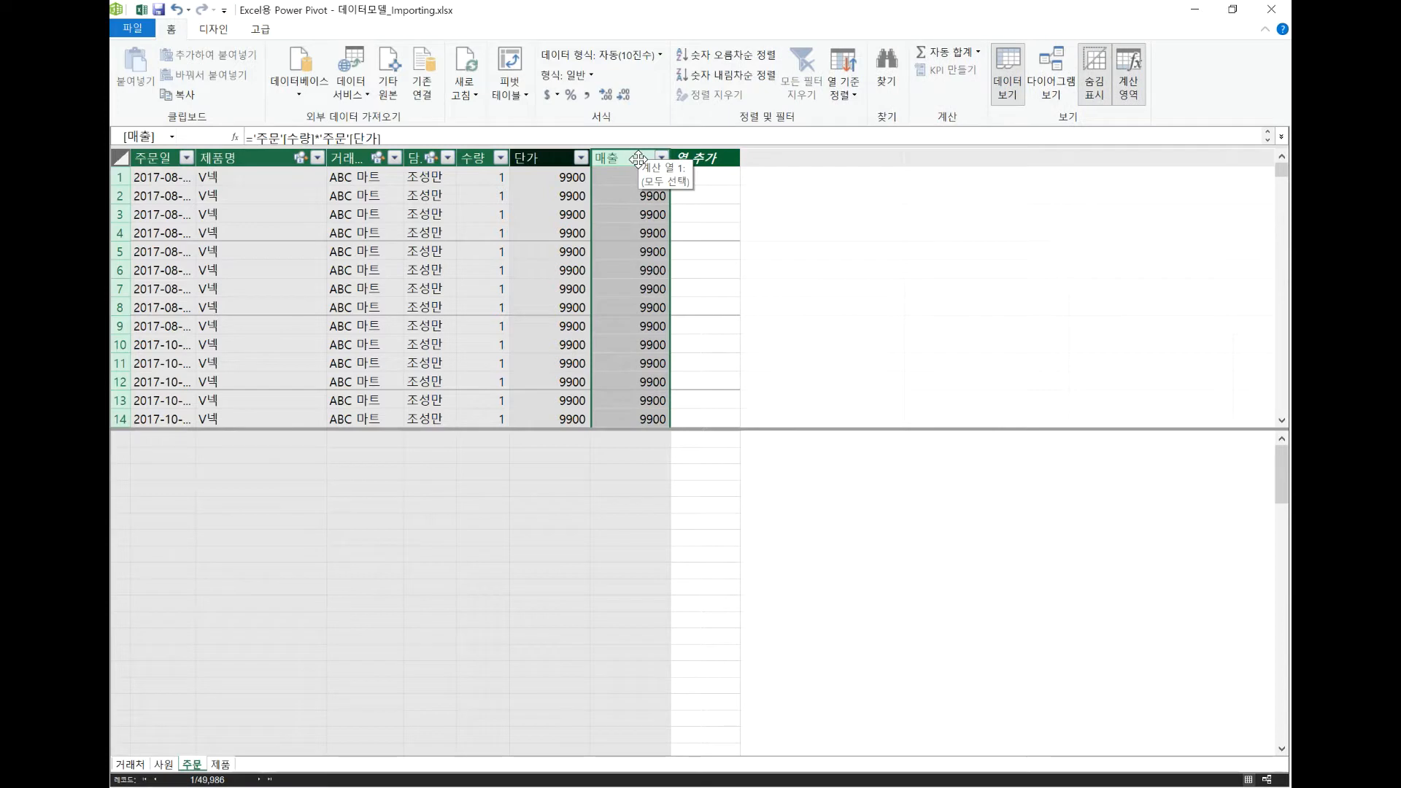
Create a measure in the calculation area below the 매출 column with the formula 총매출:=SUM('주문'[매출]).
left_click(612, 460)
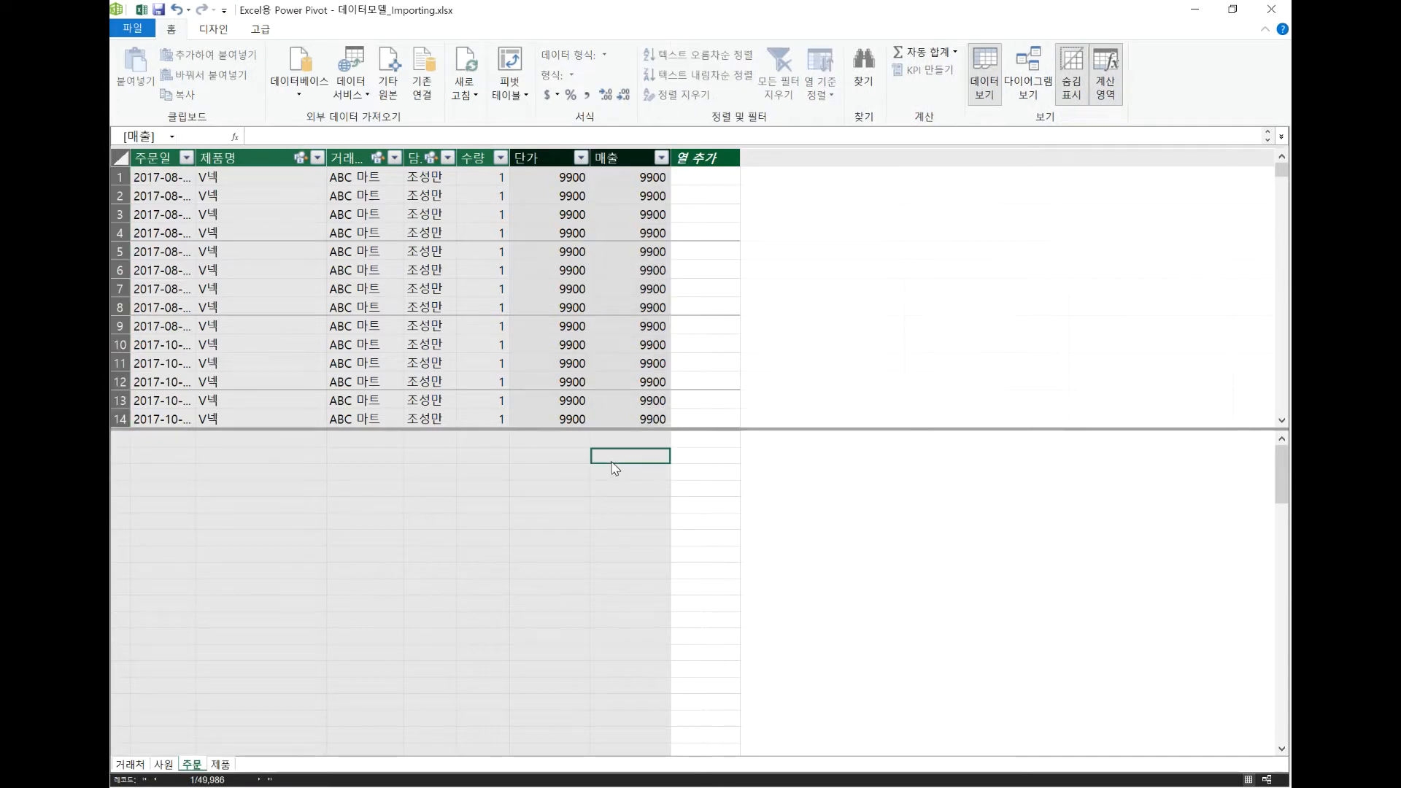
left_click(511, 136)
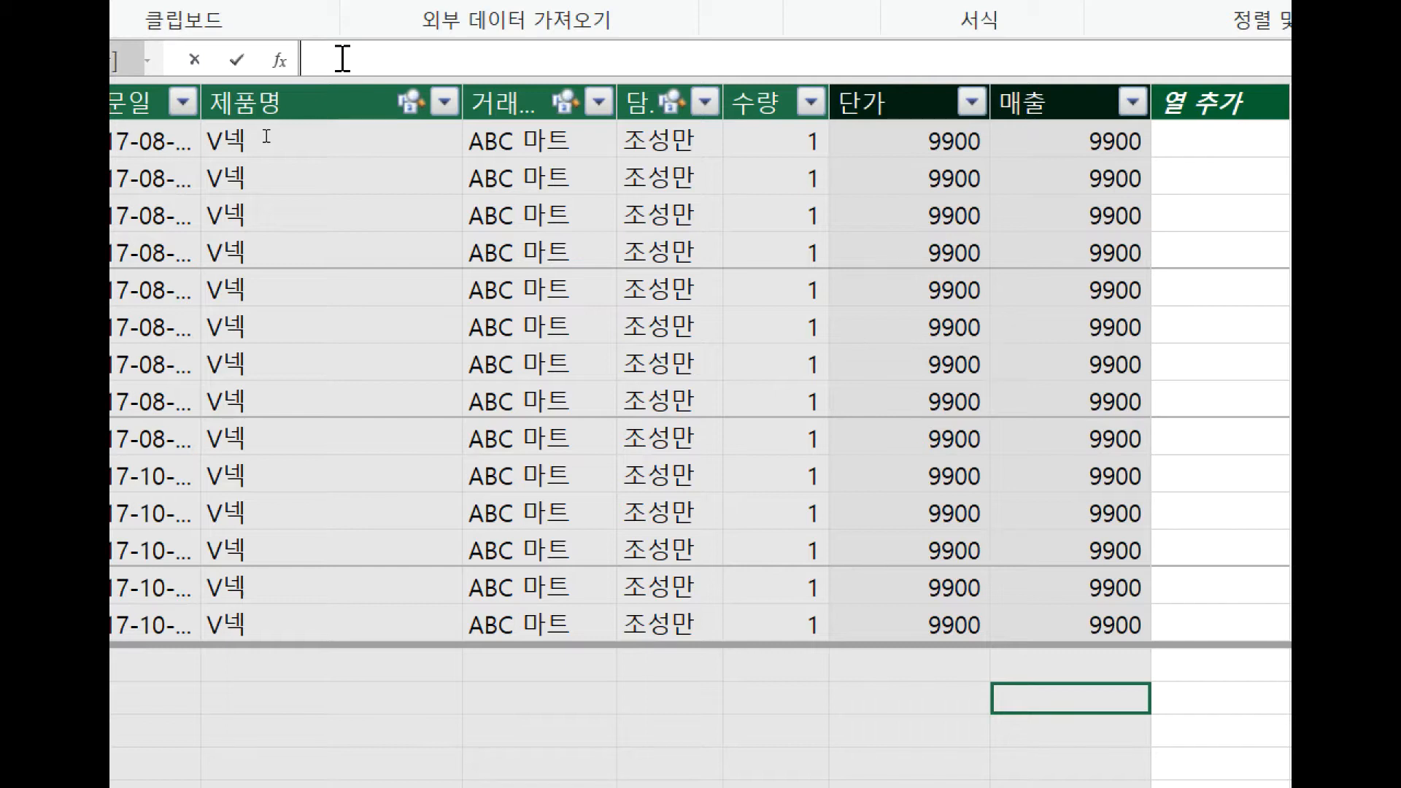
type("총매출:")
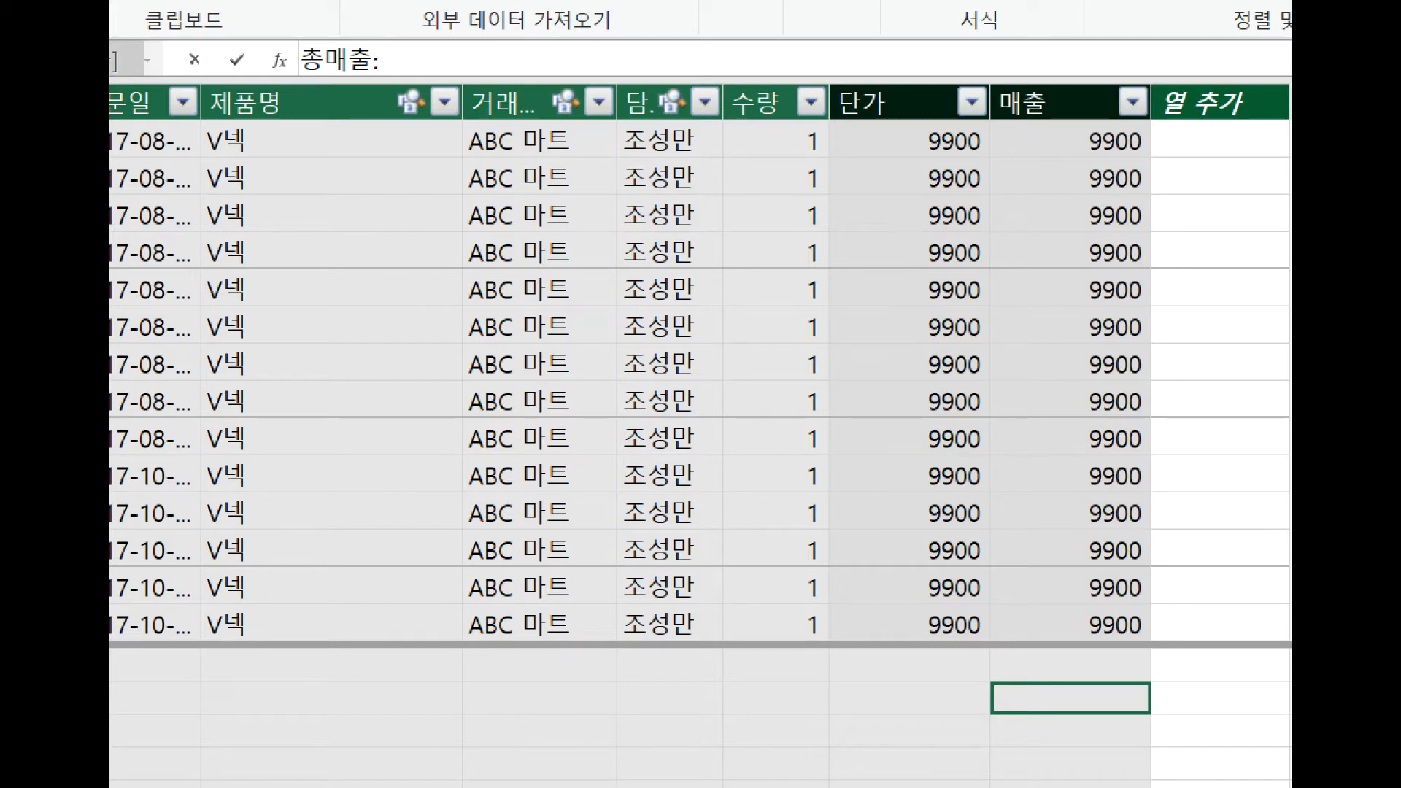
type("=")
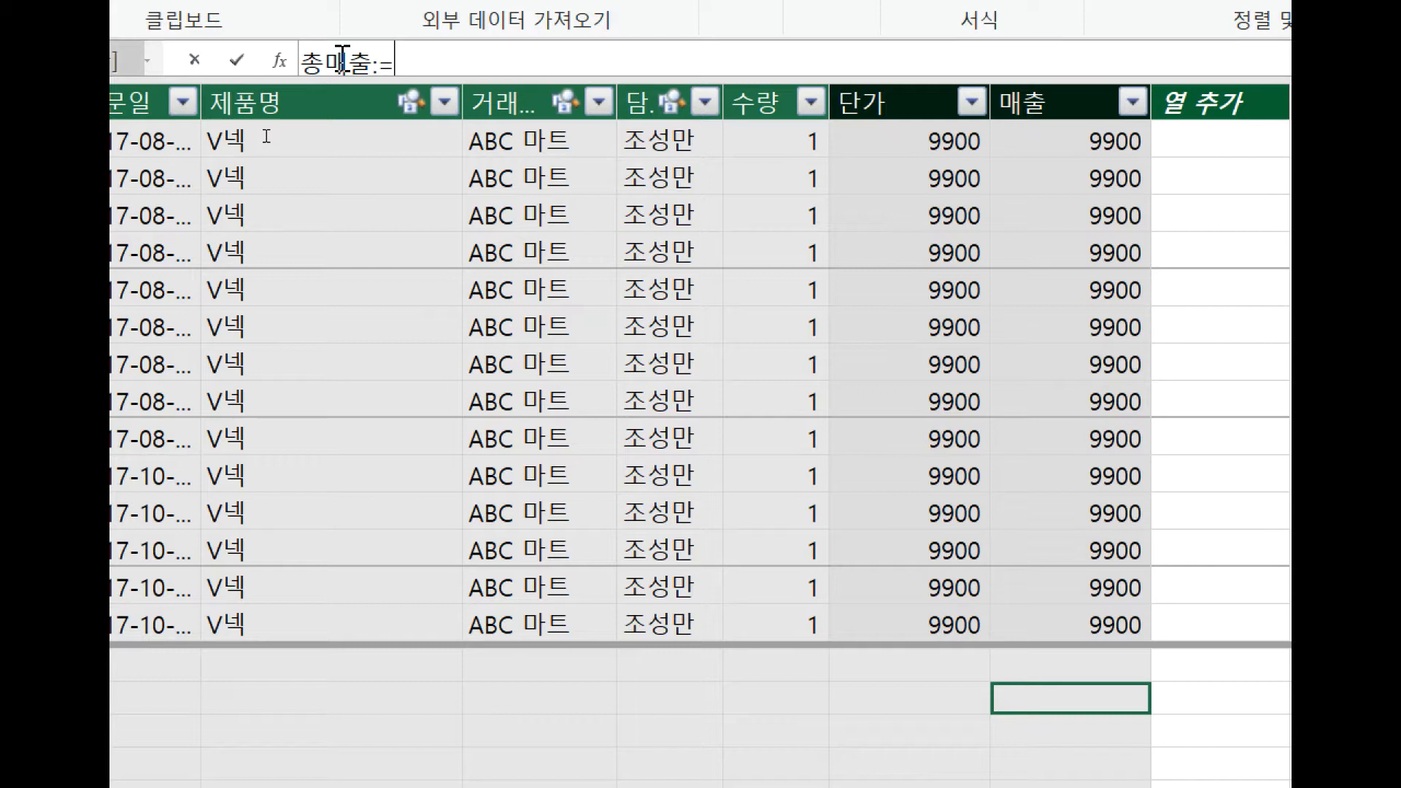
type("녀")
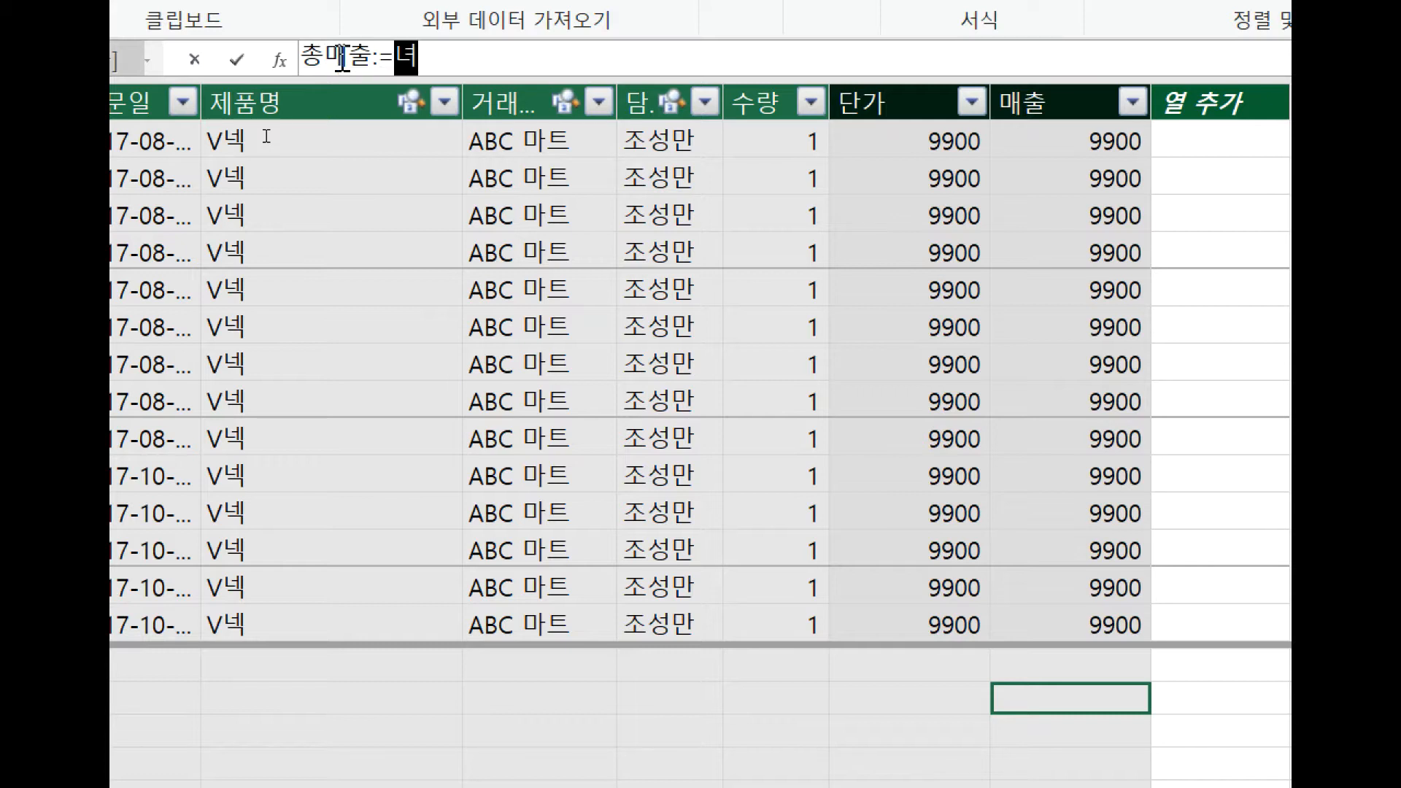
key("BackSpace")
key("BackSpace")
type("s")
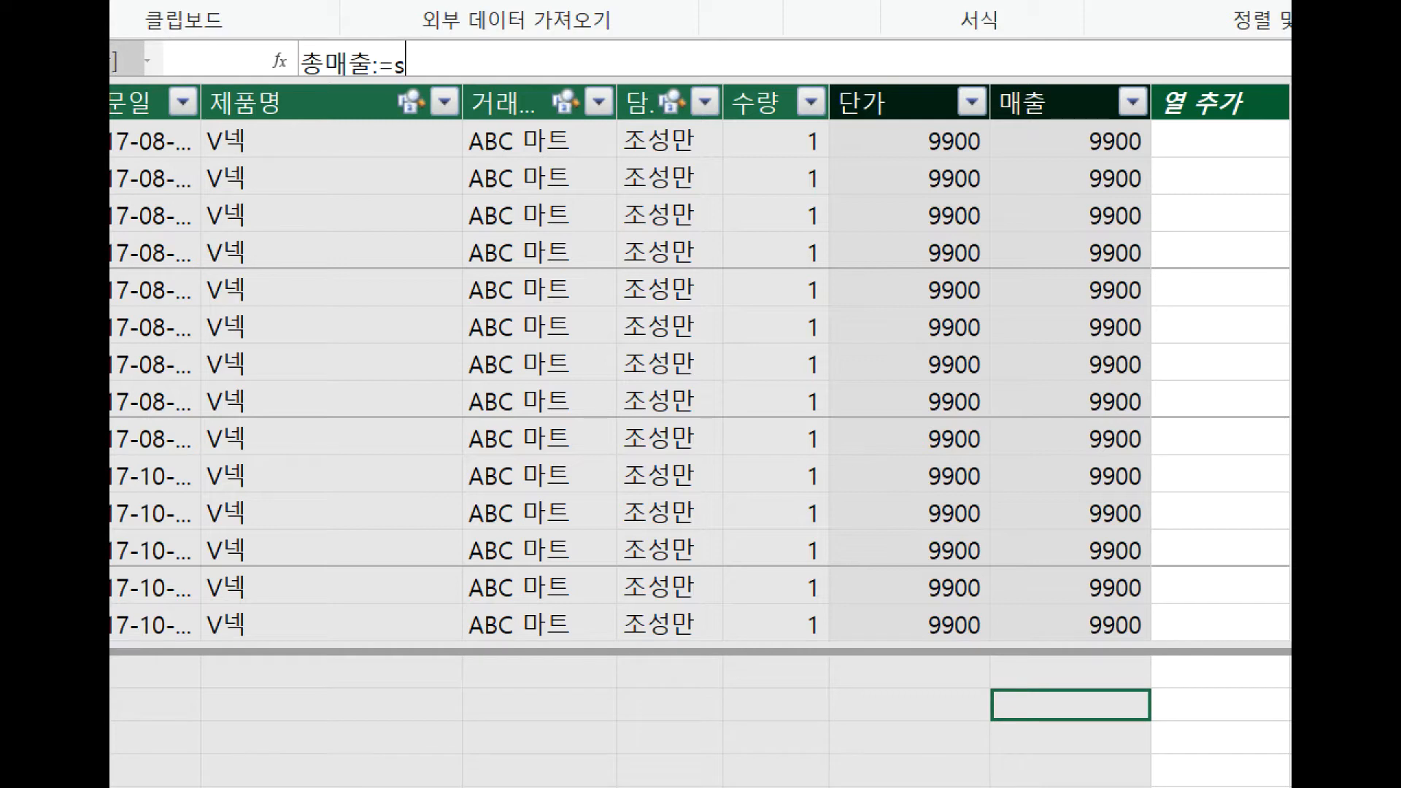
type("um")
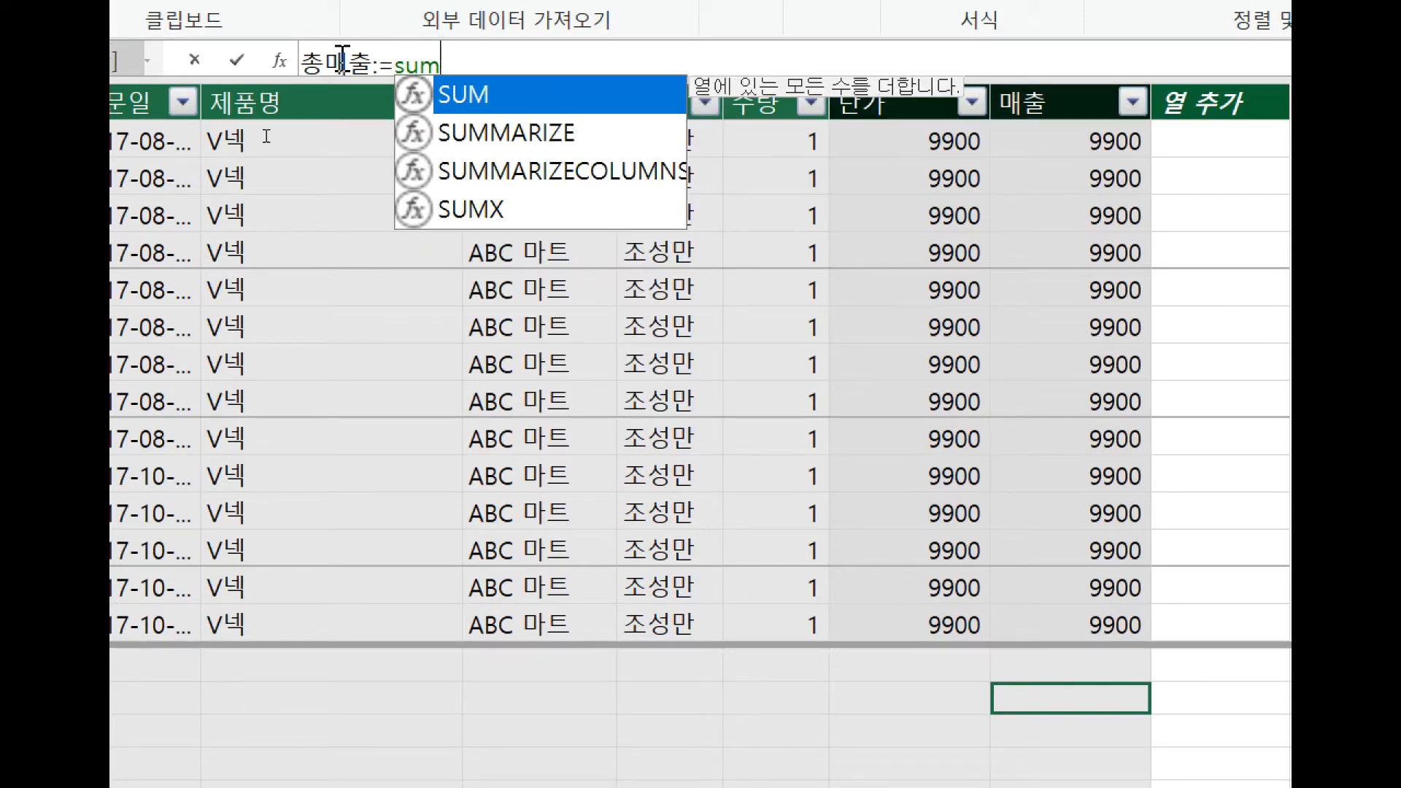
key("Tab")
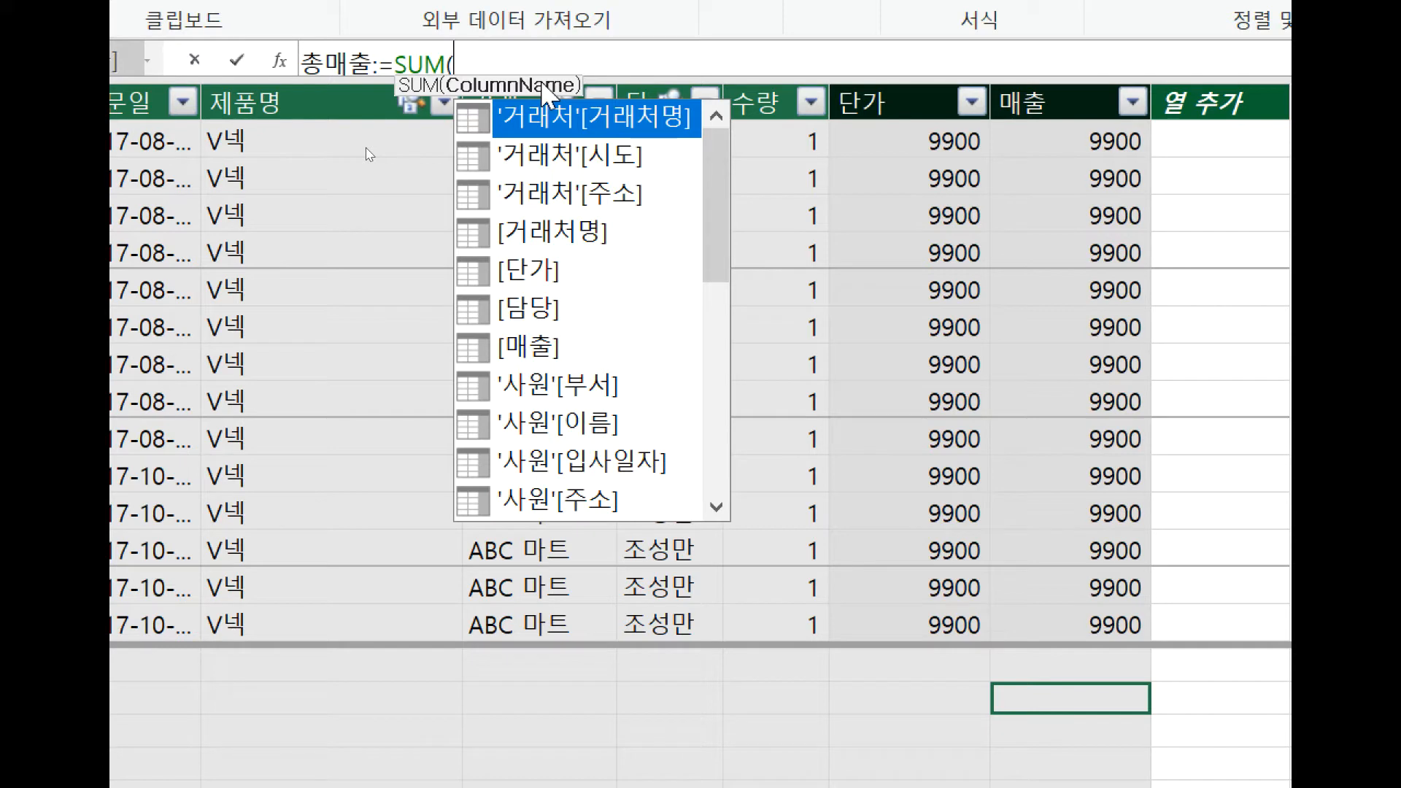
left_click_drag(712, 161, 701, 408)
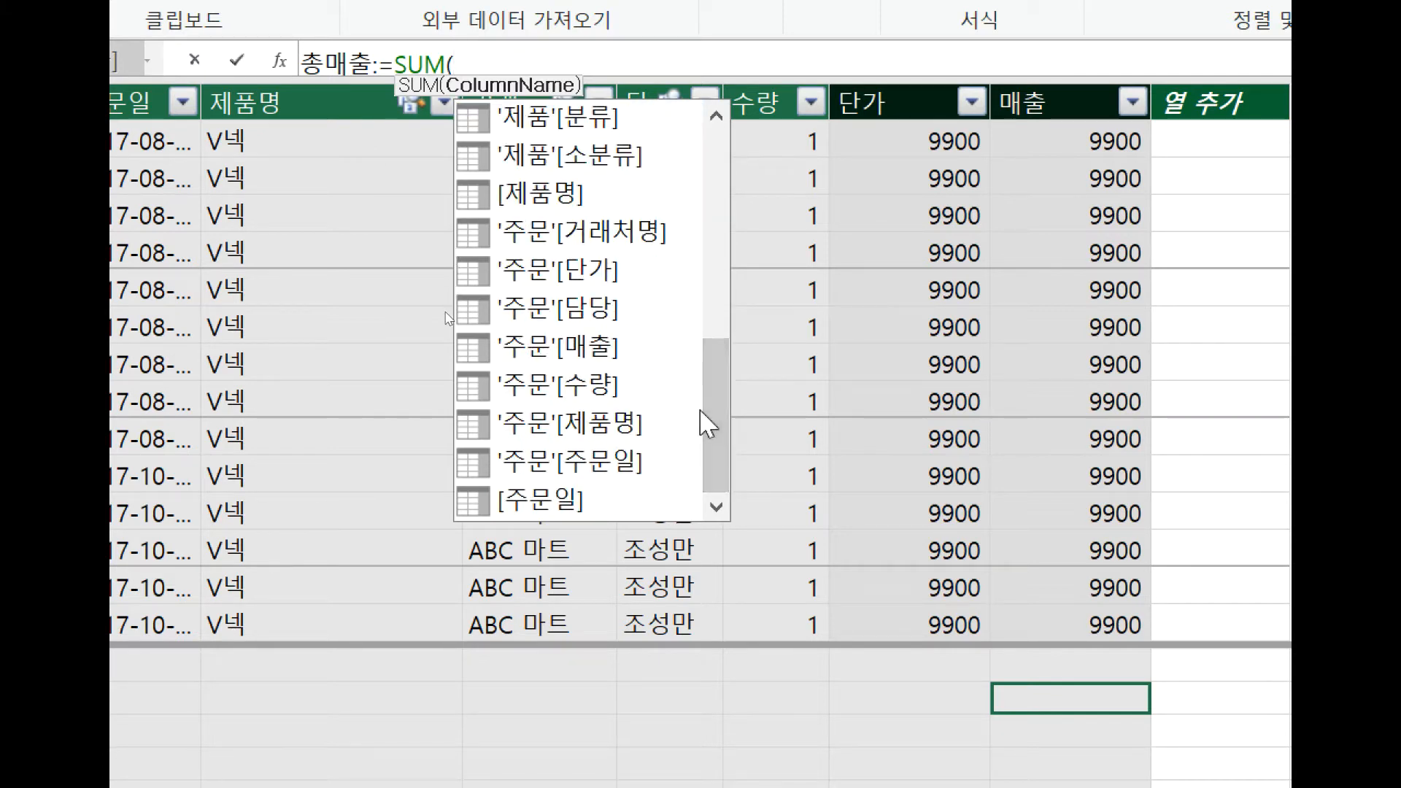
left_click(606, 348)
double_click(606, 349)
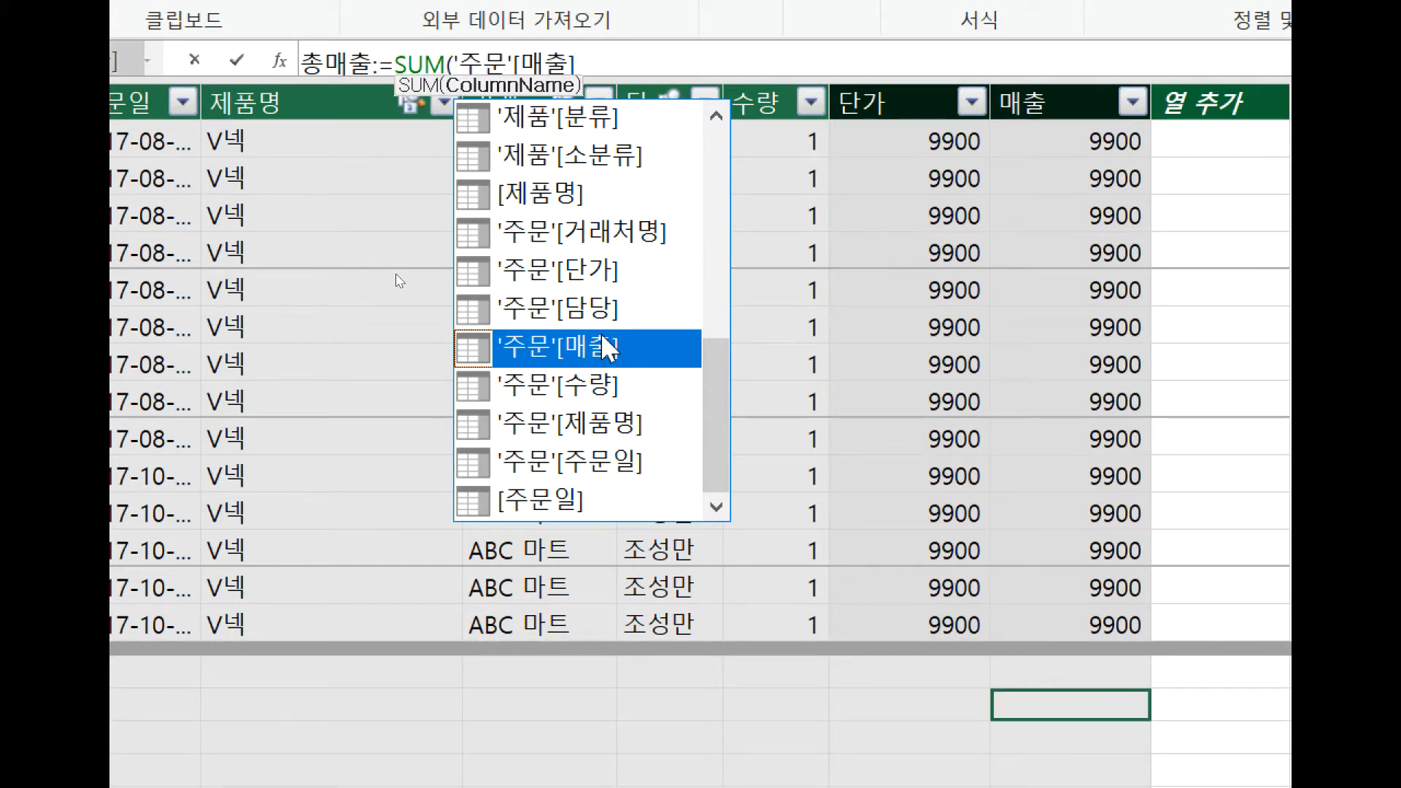
type(")")
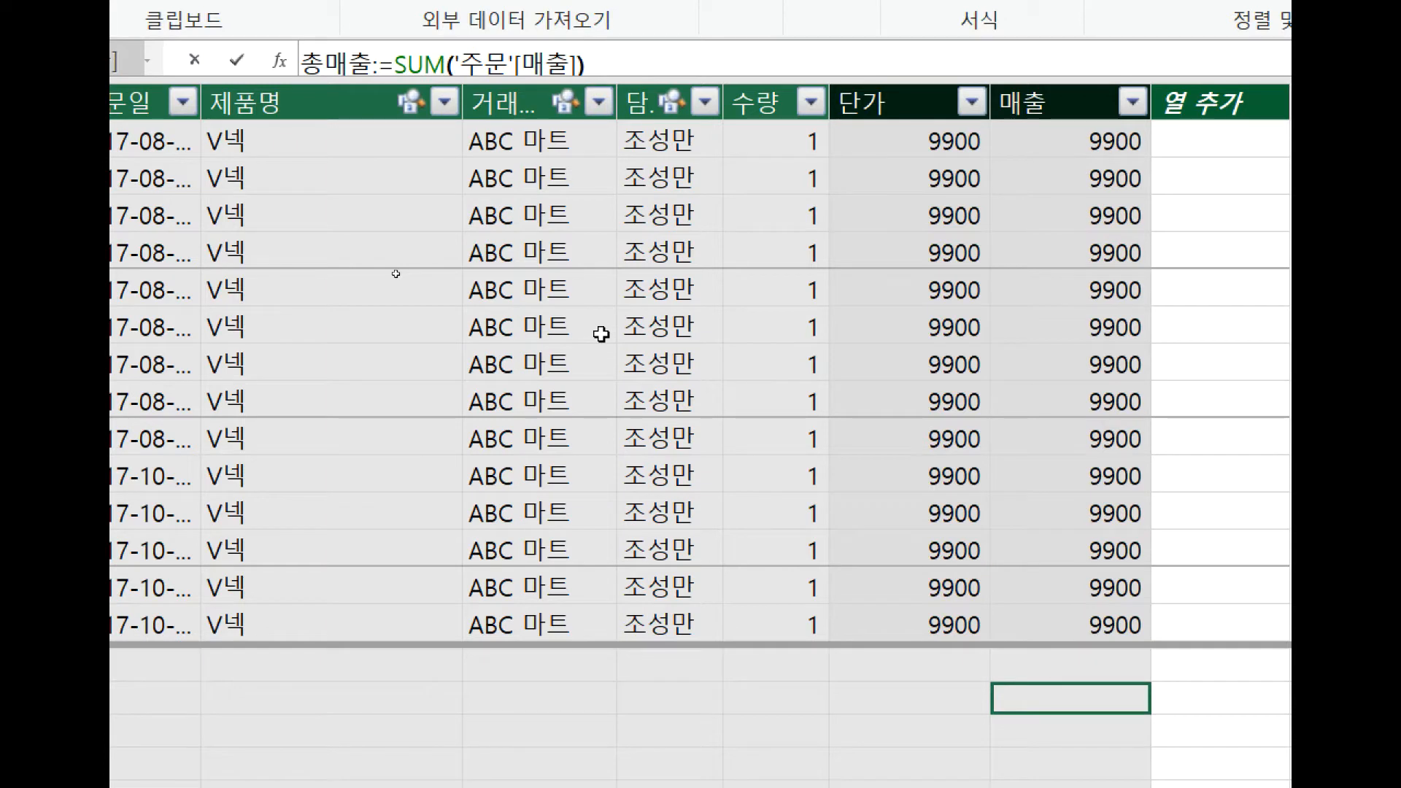
key("Return")
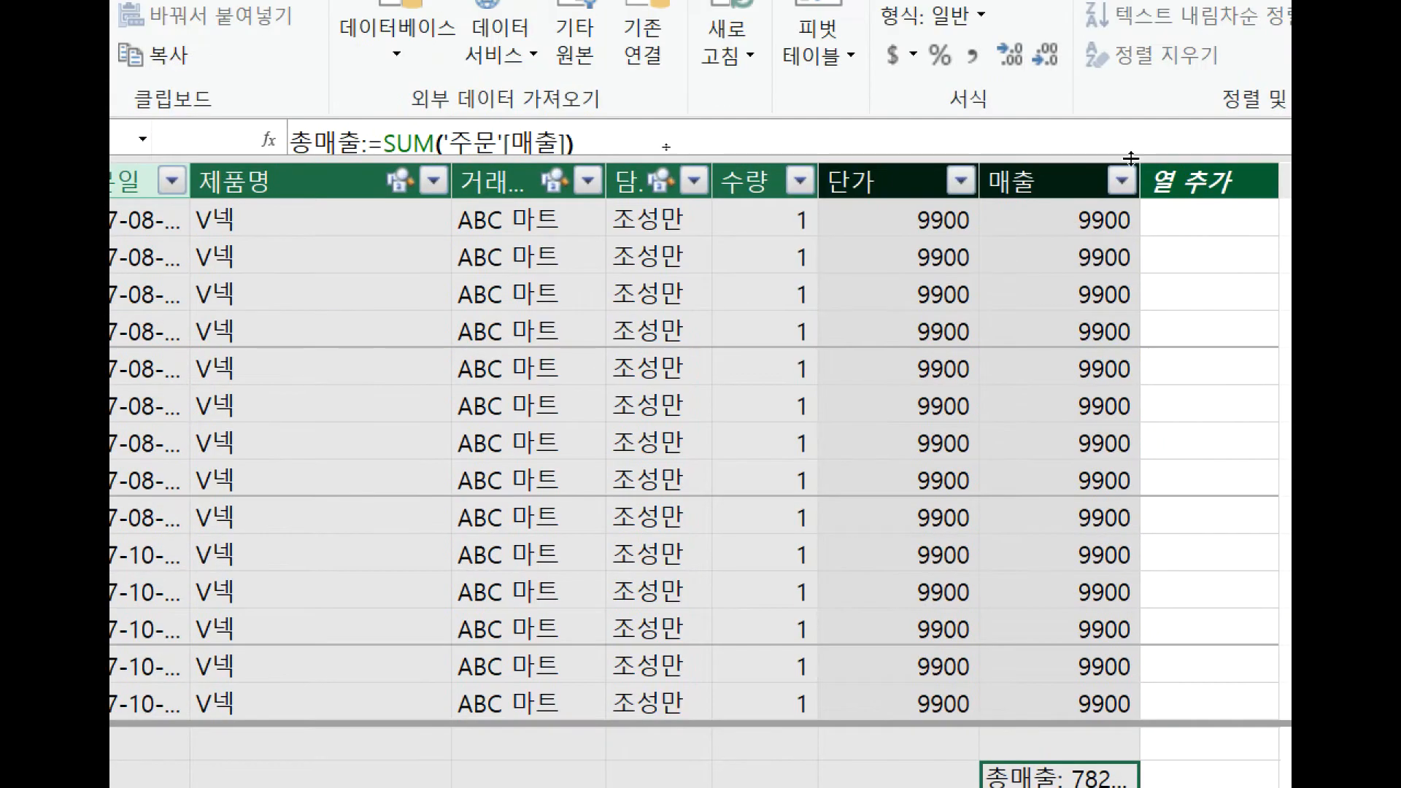
Widen the 매출 column in the 주문 table to fit the full 총매출 measure value.
scroll(1104, 473, "down", 1)
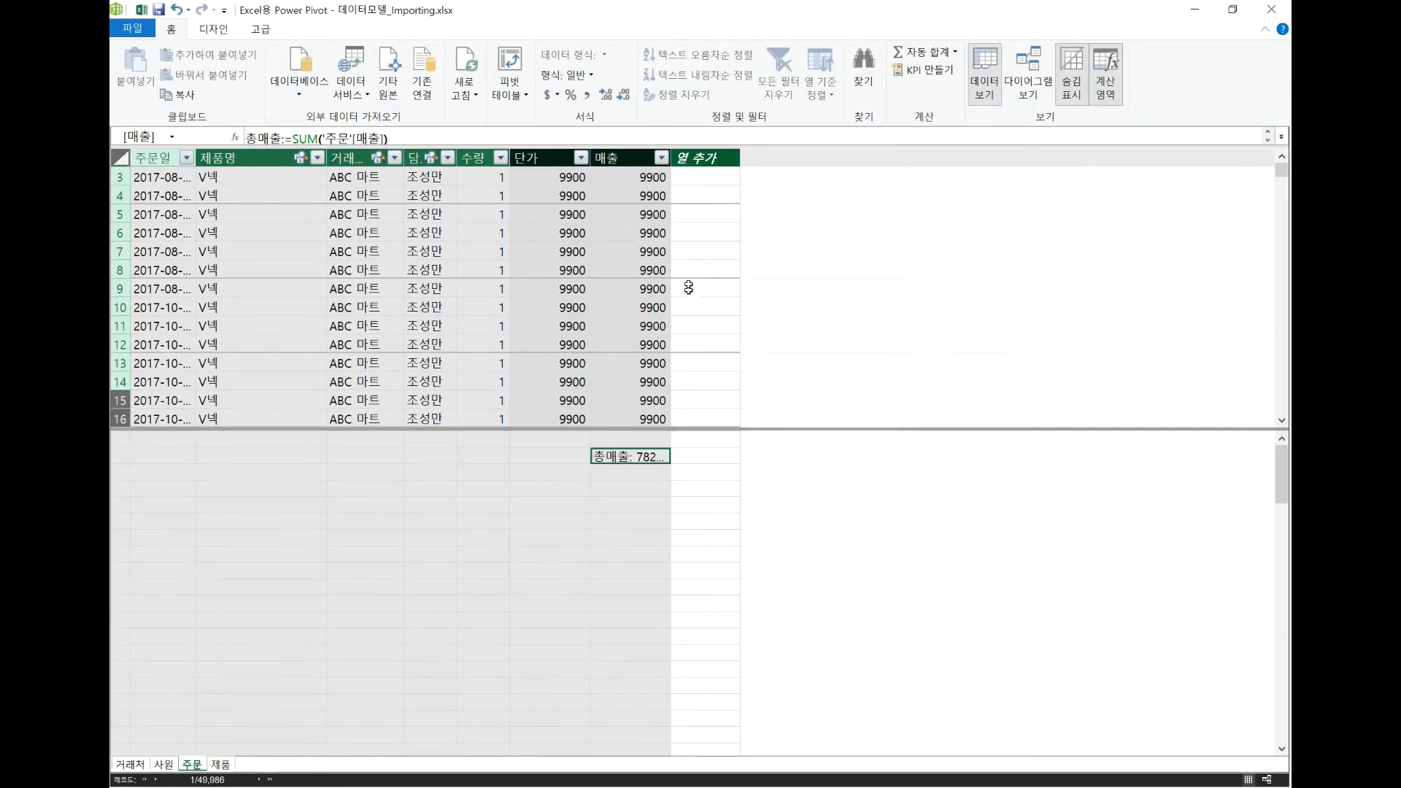
left_click_drag(693, 159, 737, 248)
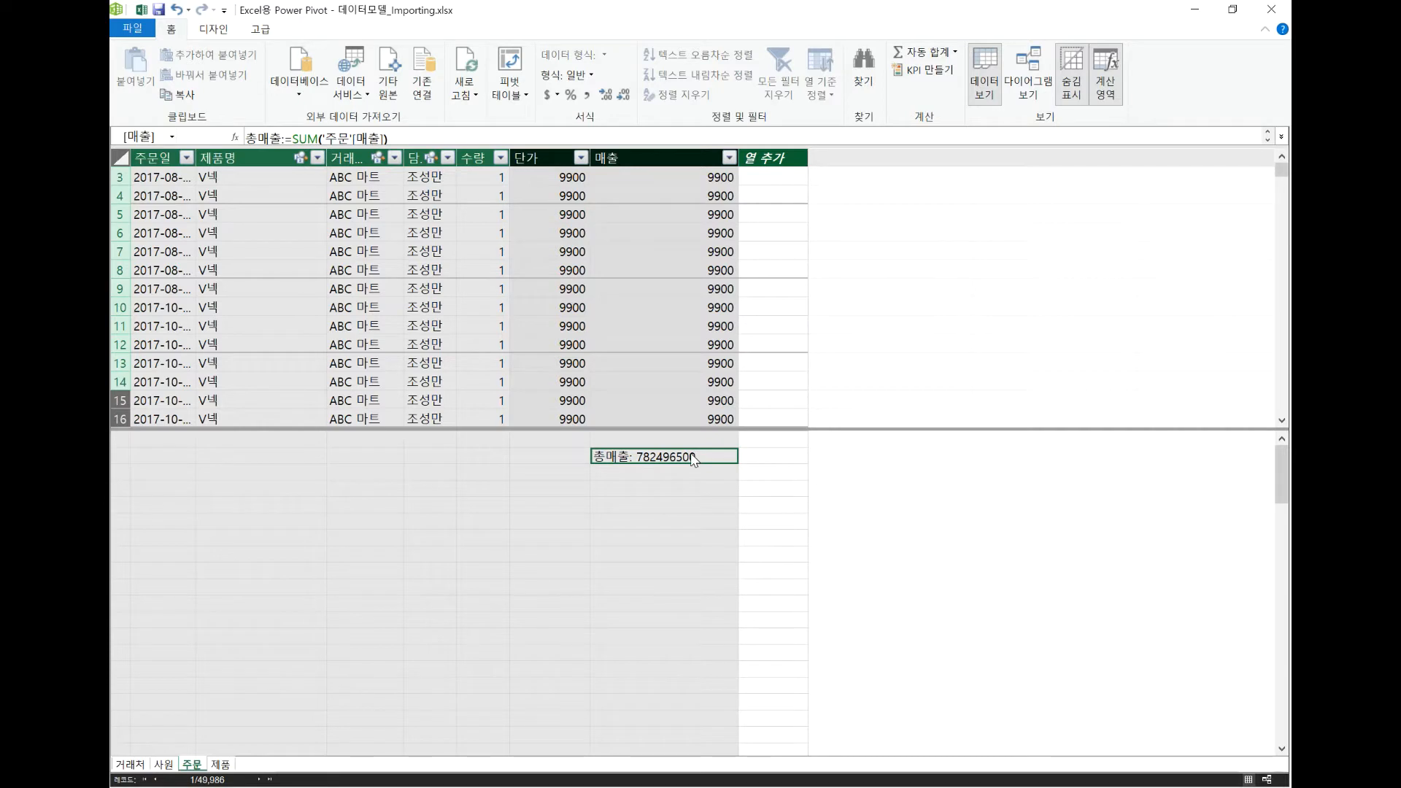
Delete the 총매출 measure from the calculation area and permanently from the model.
key("Delete")
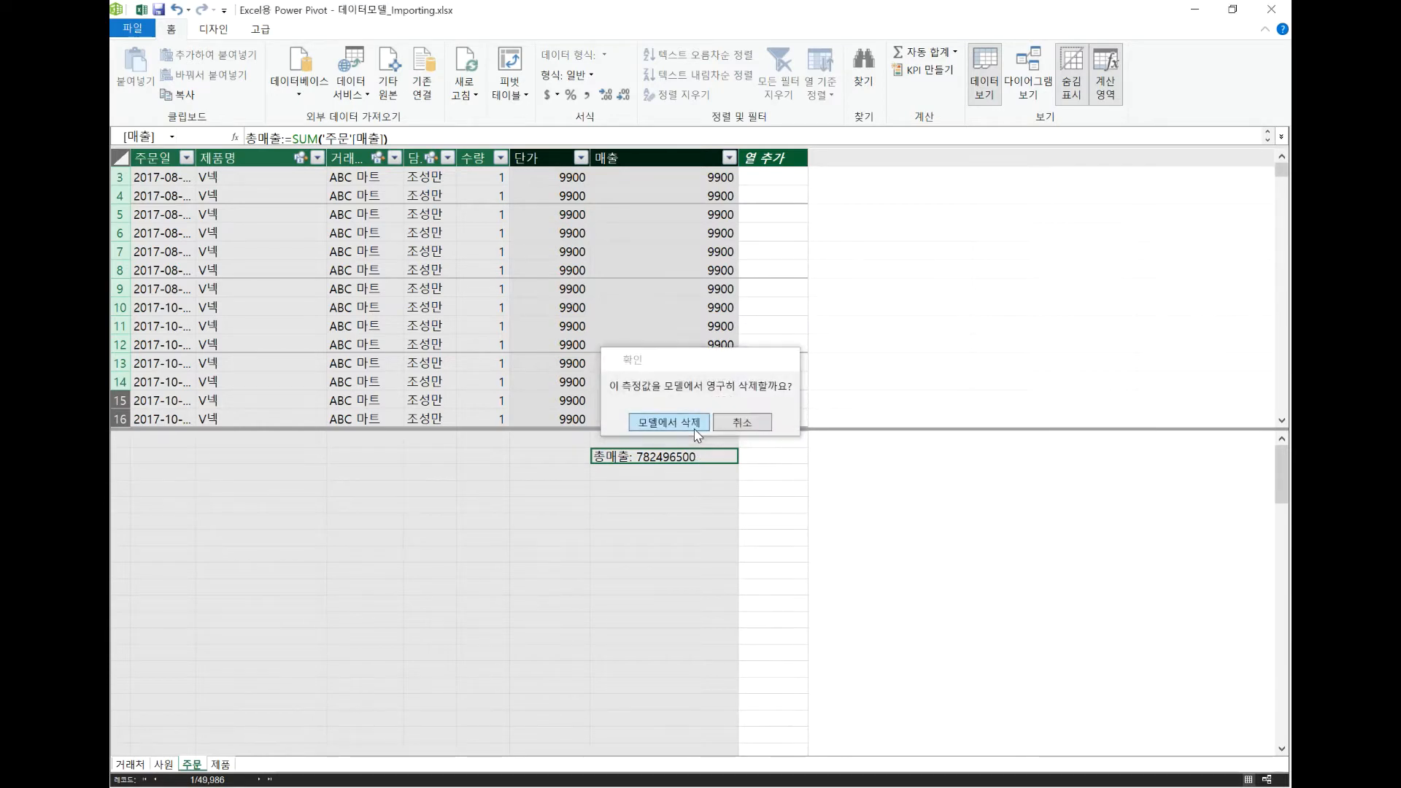
left_click(695, 429)
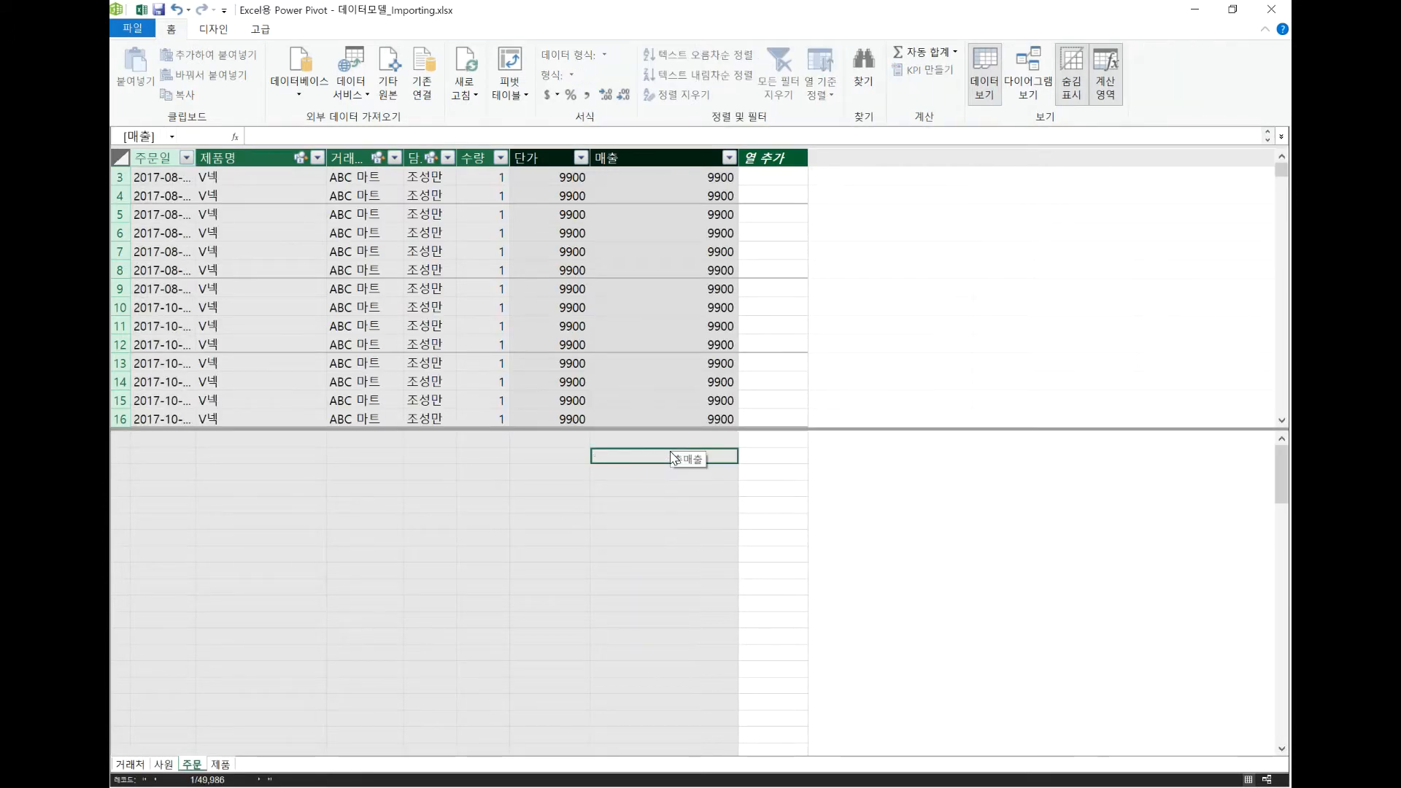
Switch to the Excel workbook and start a new measure in the 주문 table named 총매출.
left_click(140, 12)
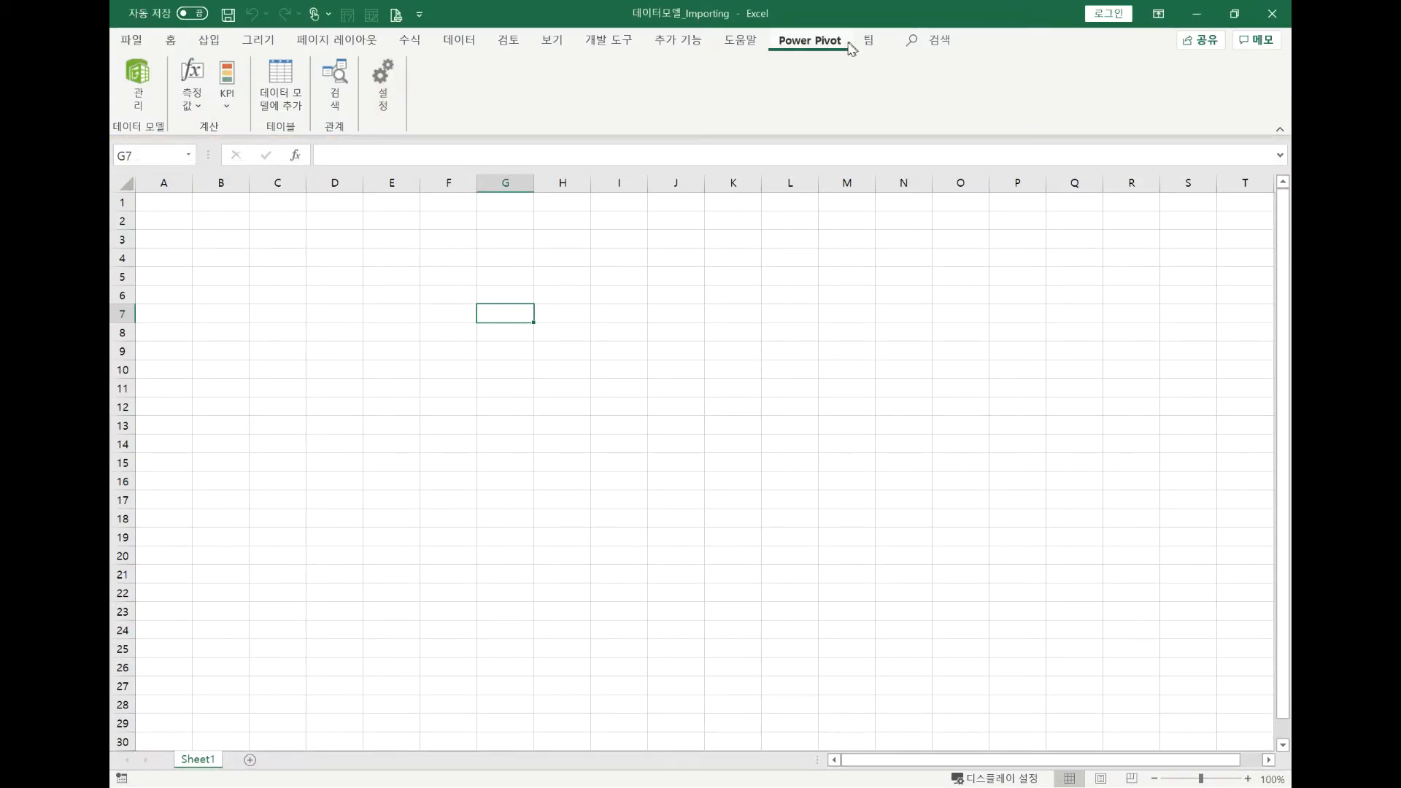
left_click(194, 112)
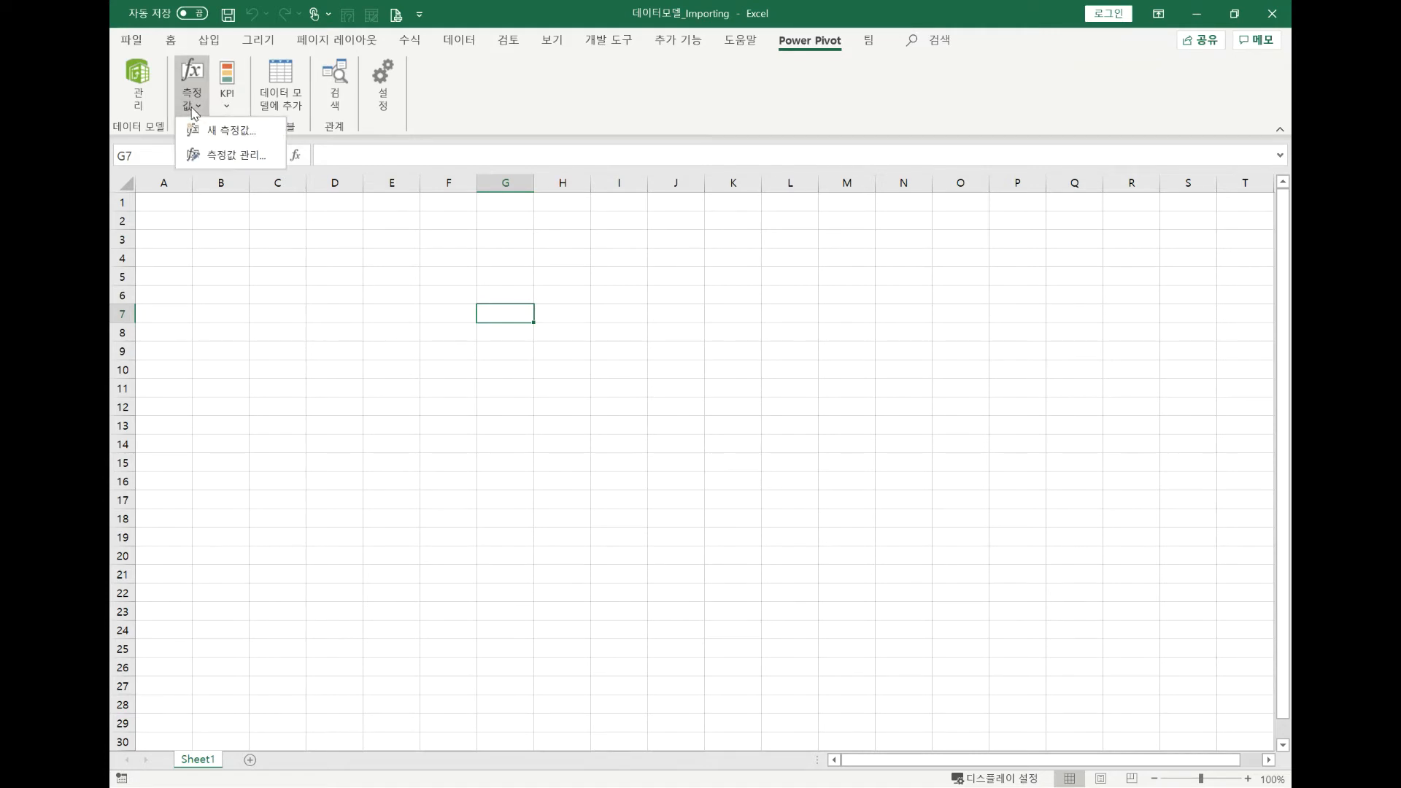
left_click(231, 132)
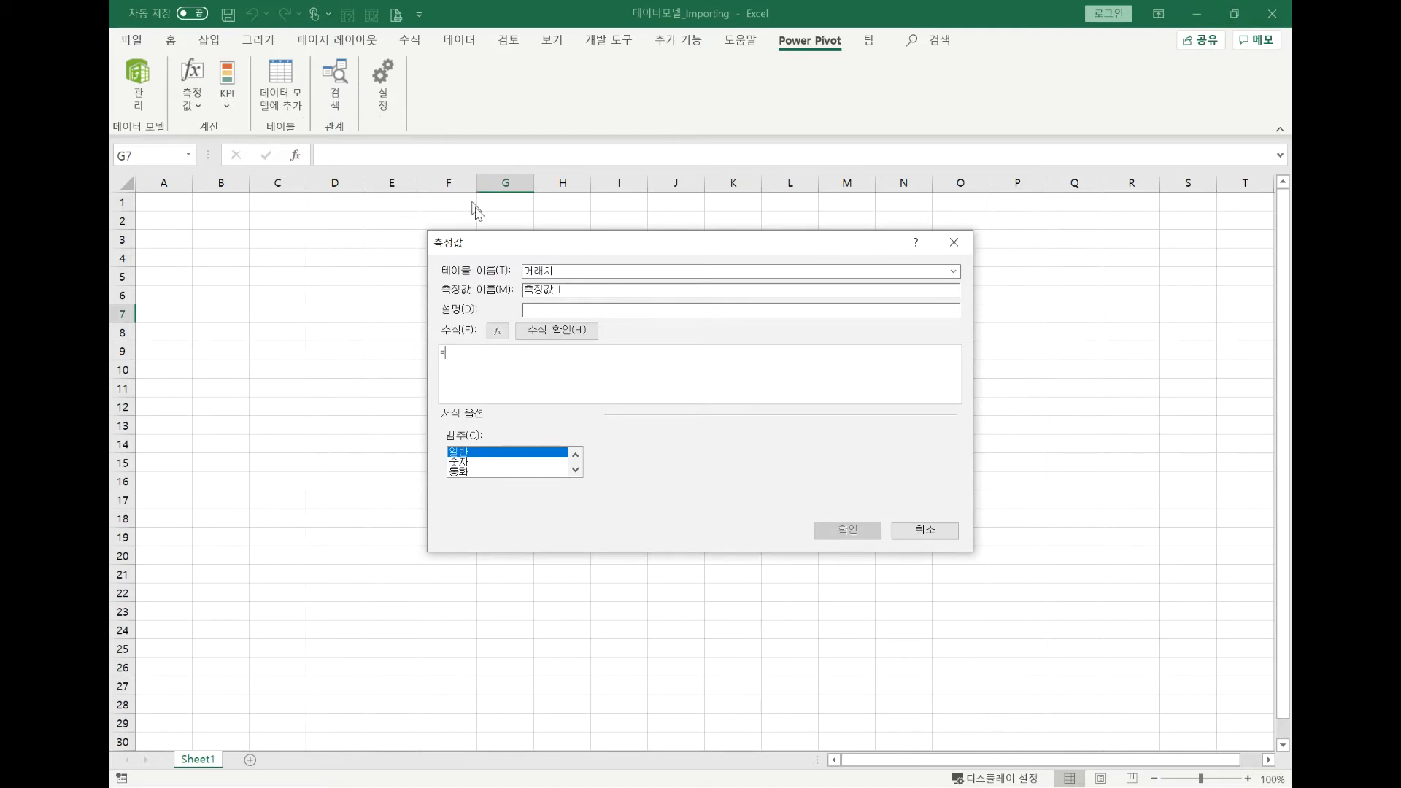
left_click(953, 272)
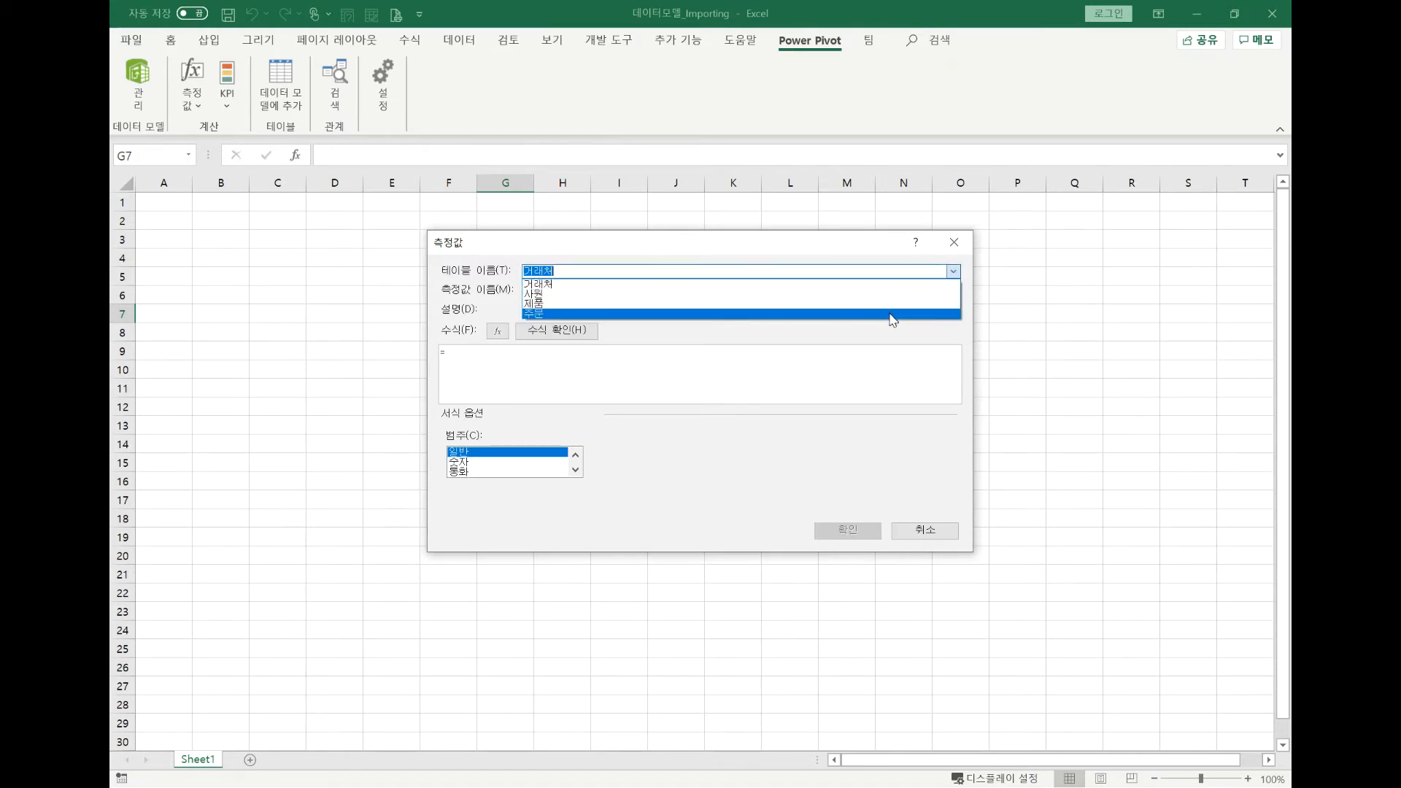
left_click(891, 314)
key("Tab")
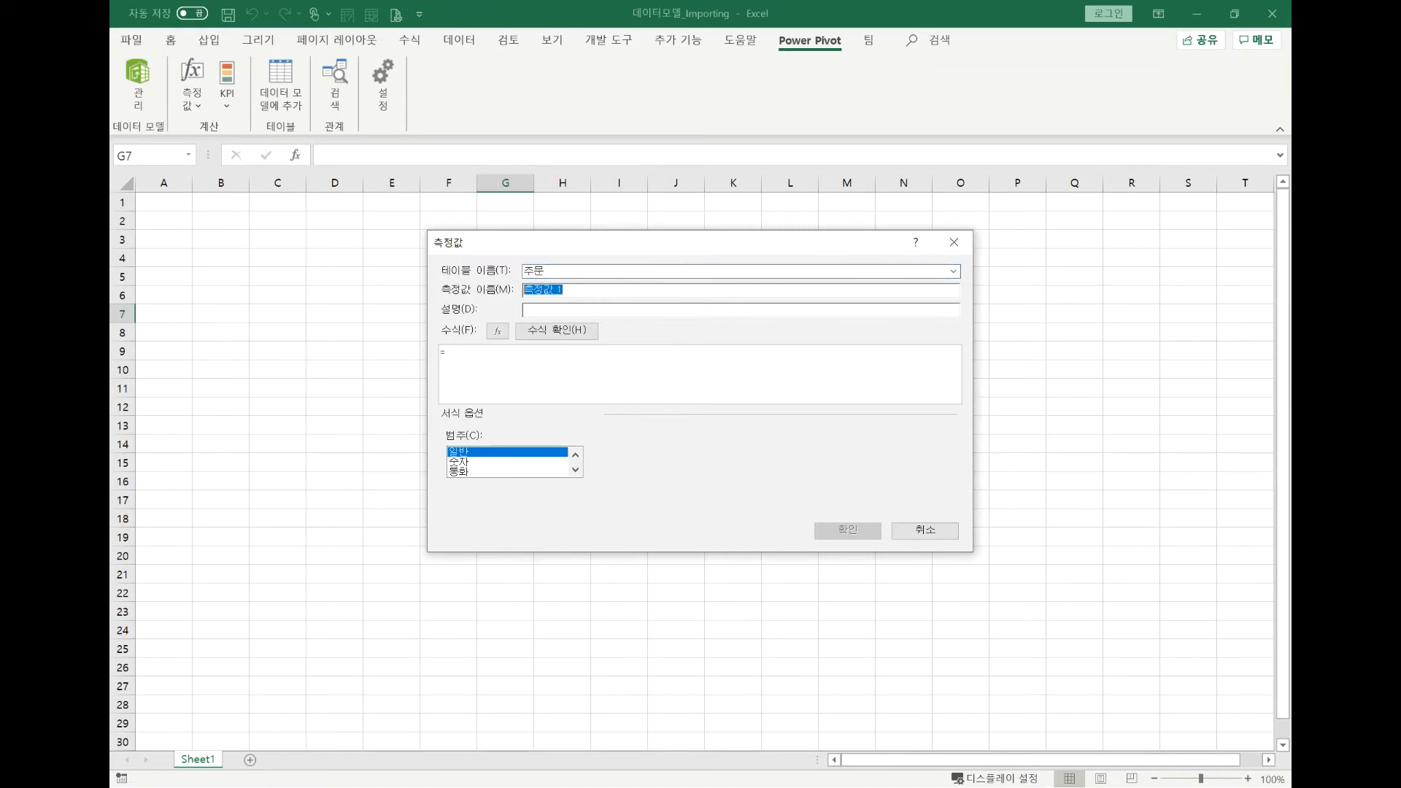
type("chd")
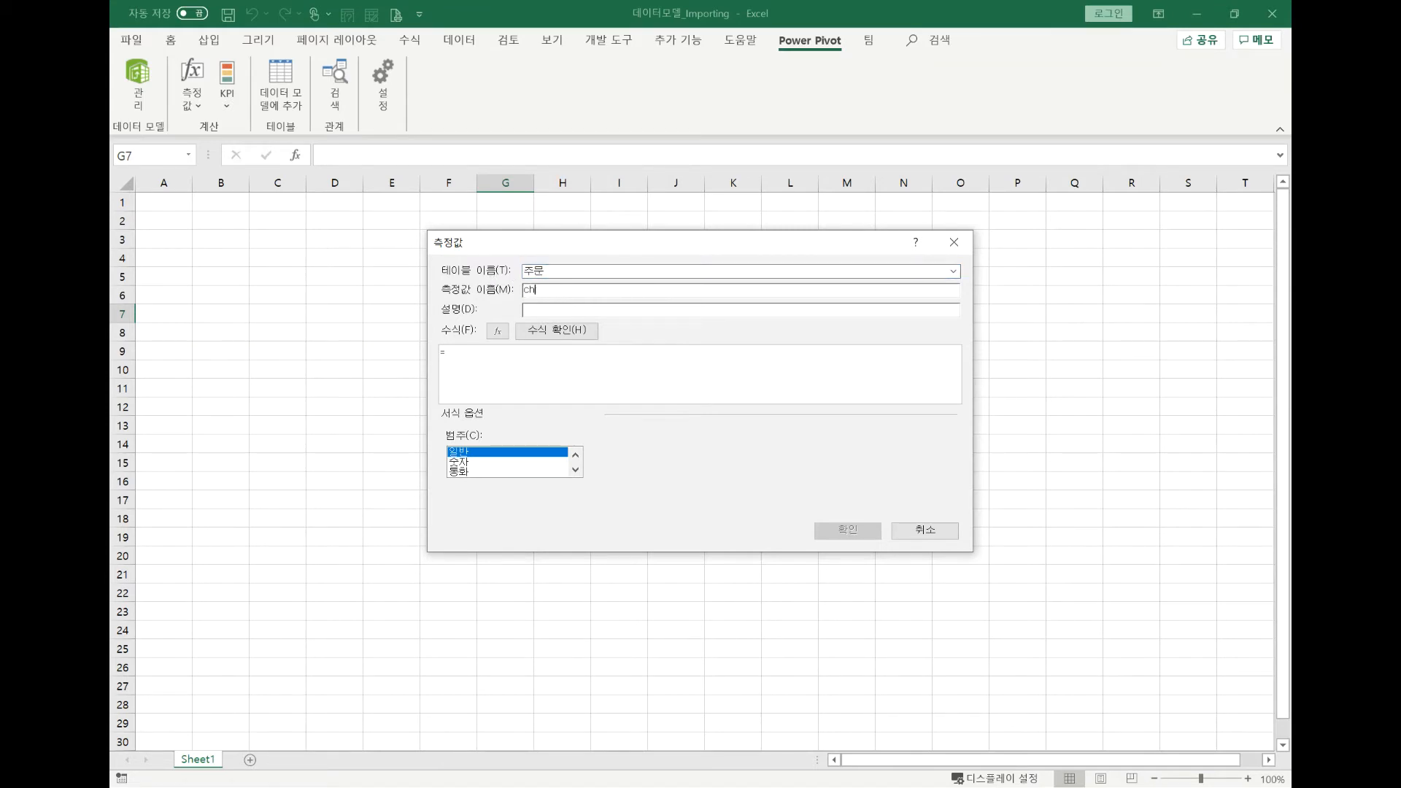
type("aocnf")
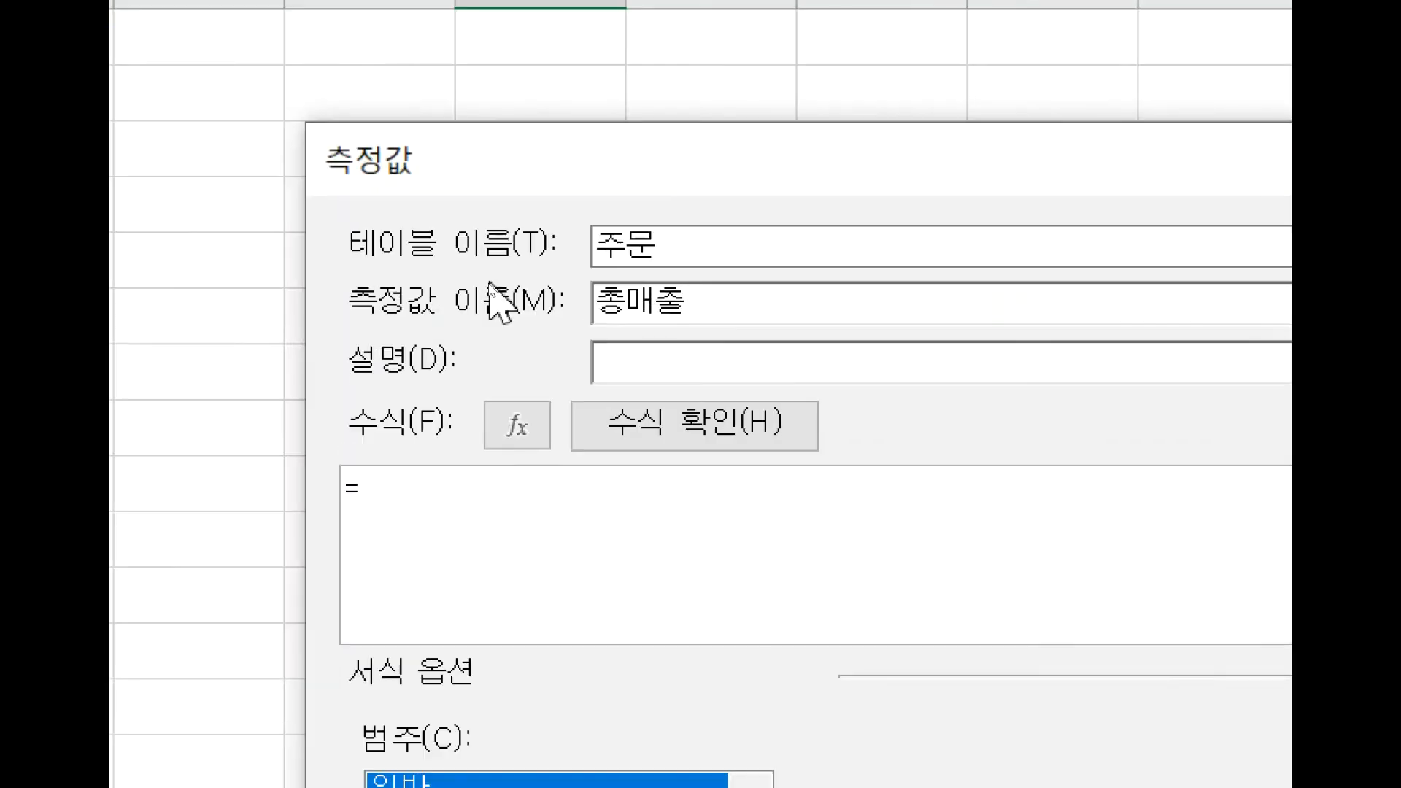
Enter =sum('주문'[매출]) as the formula of the 총매출 measure.
left_click(484, 484)
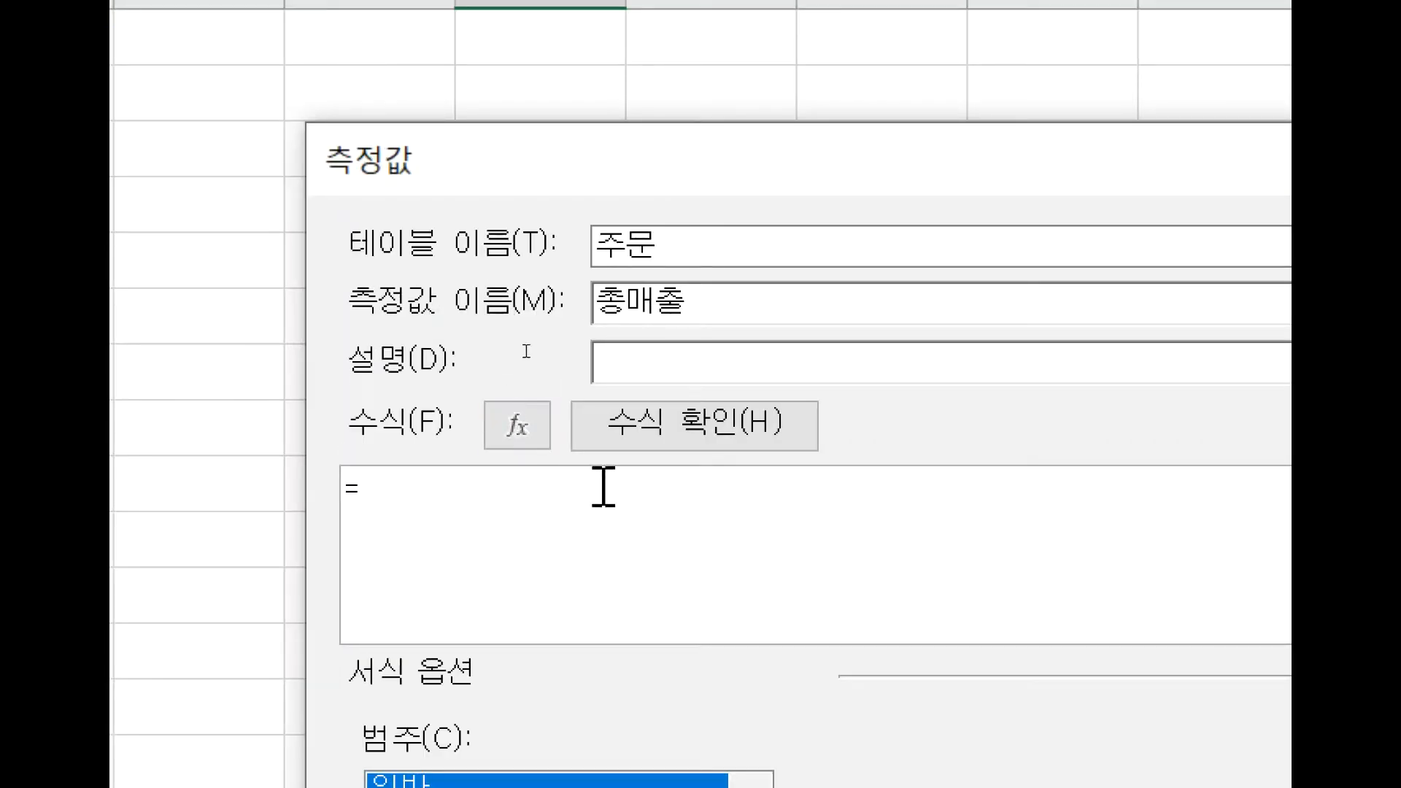
type("네")
key("BackSpace")
key("Hangul")
type("sum(")
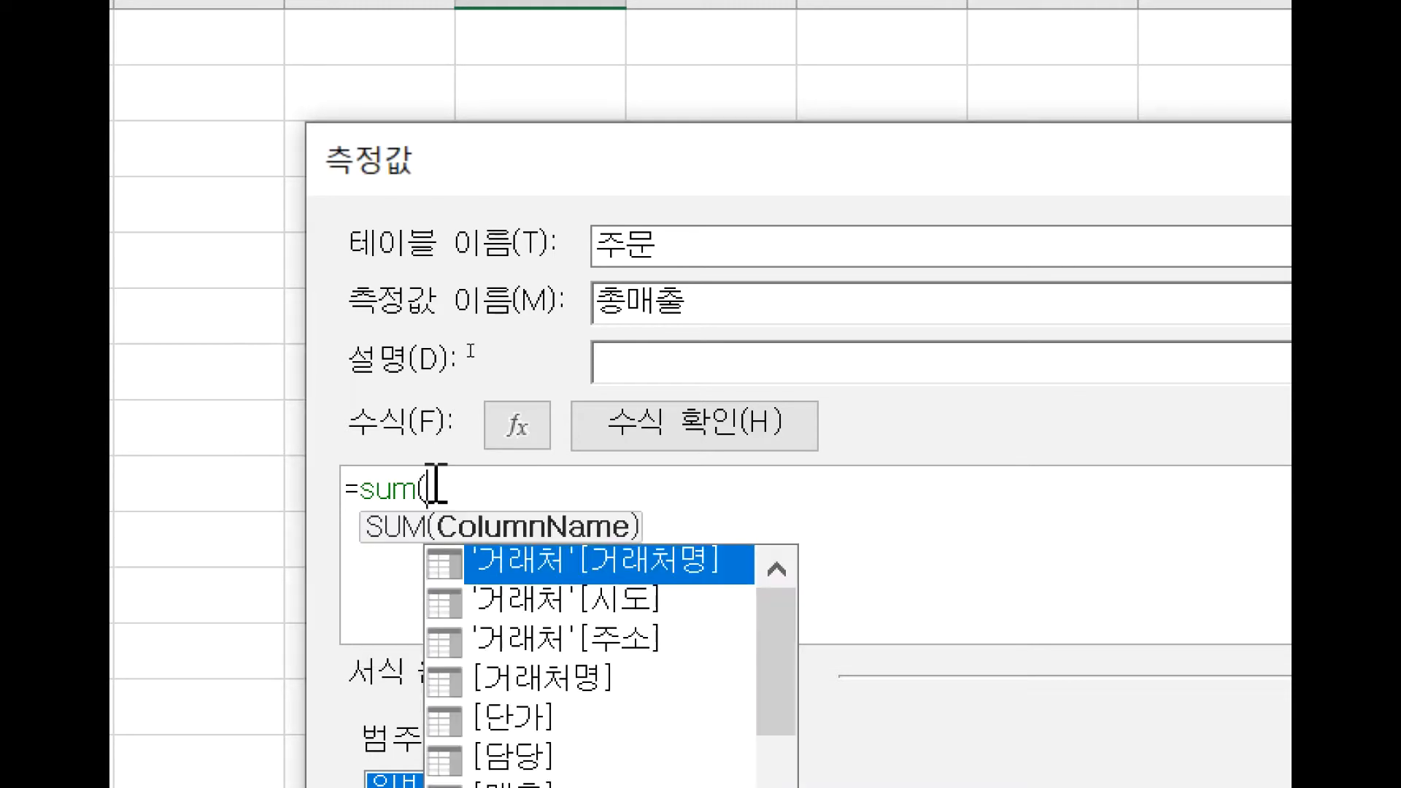
scroll(586, 642, "down", 2)
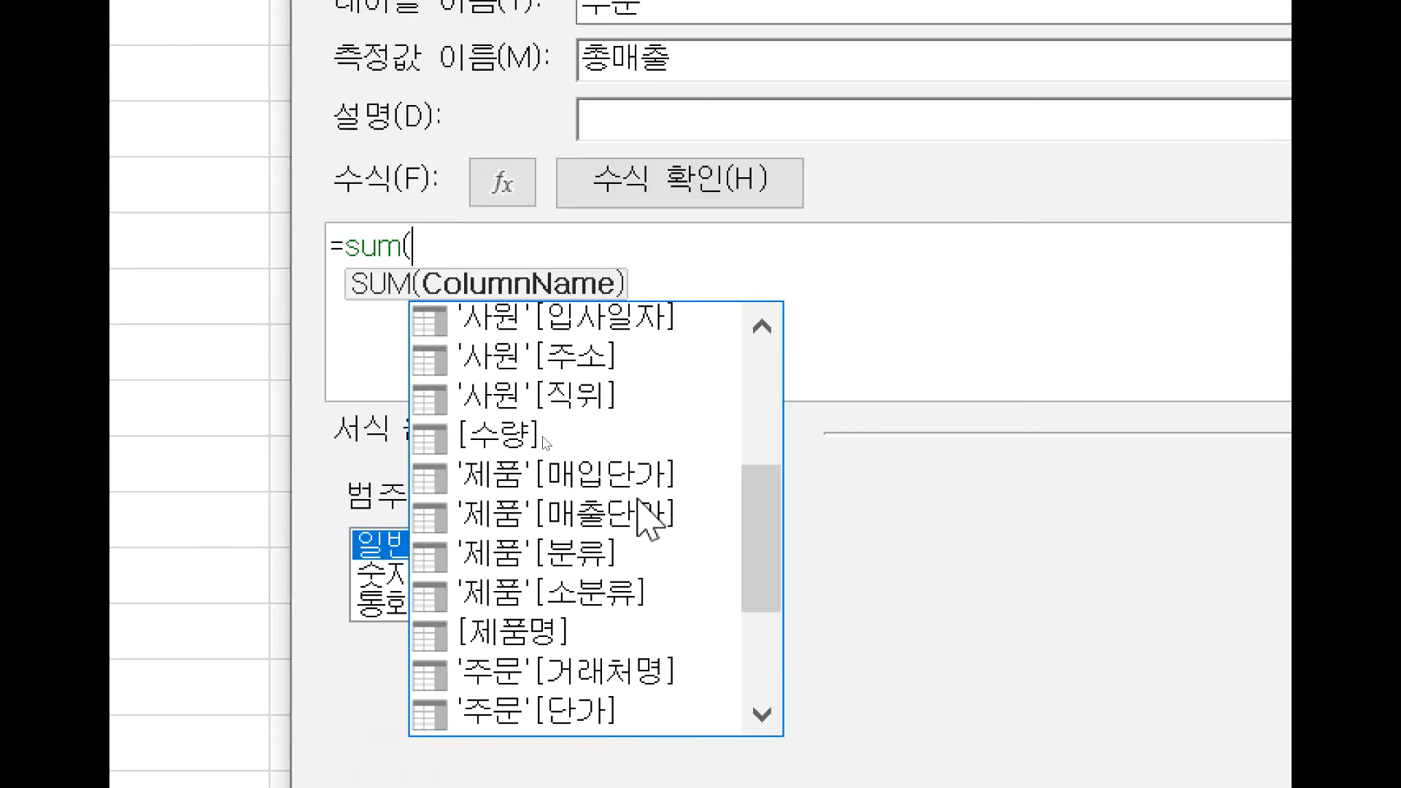
scroll(638, 536, "down", 1)
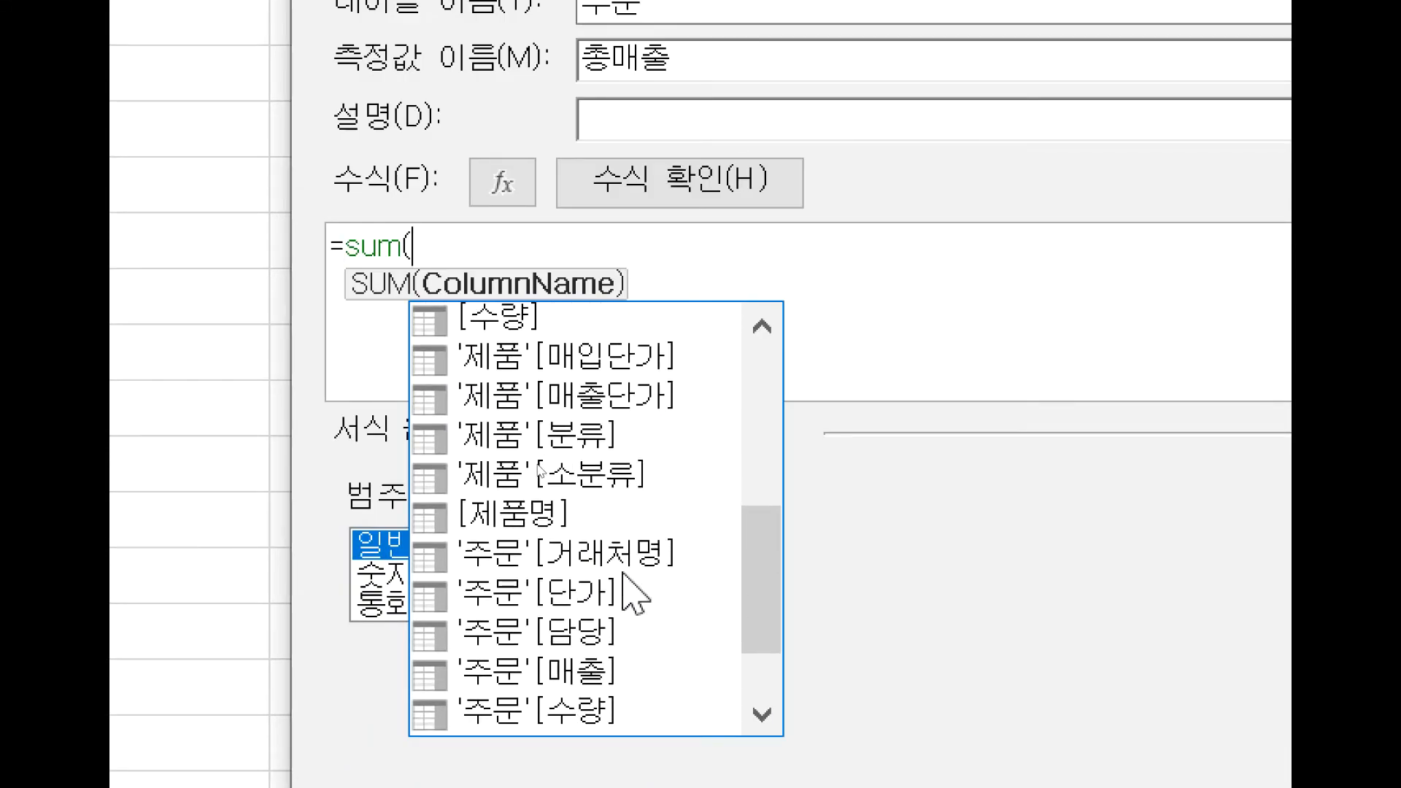
left_click(518, 675)
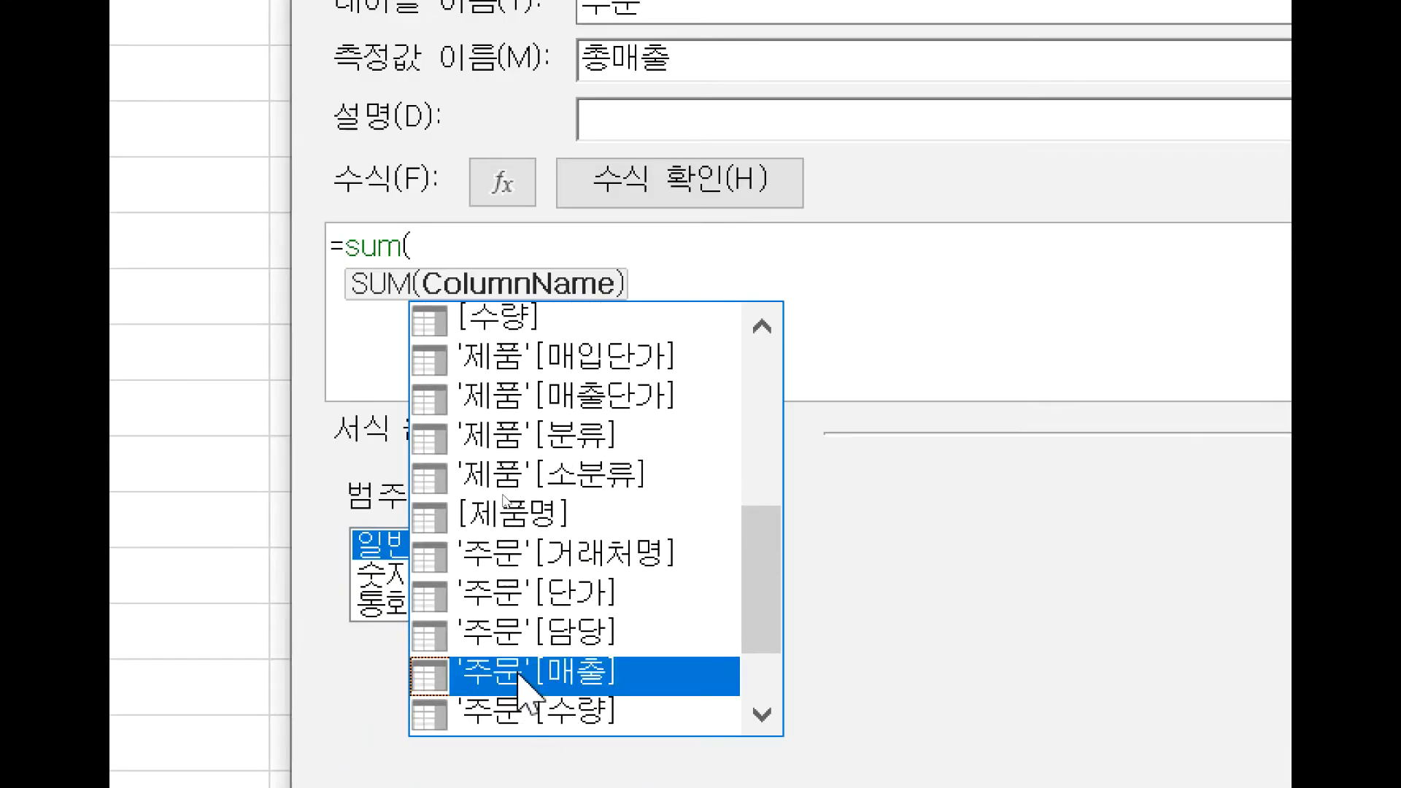
double_click(518, 675)
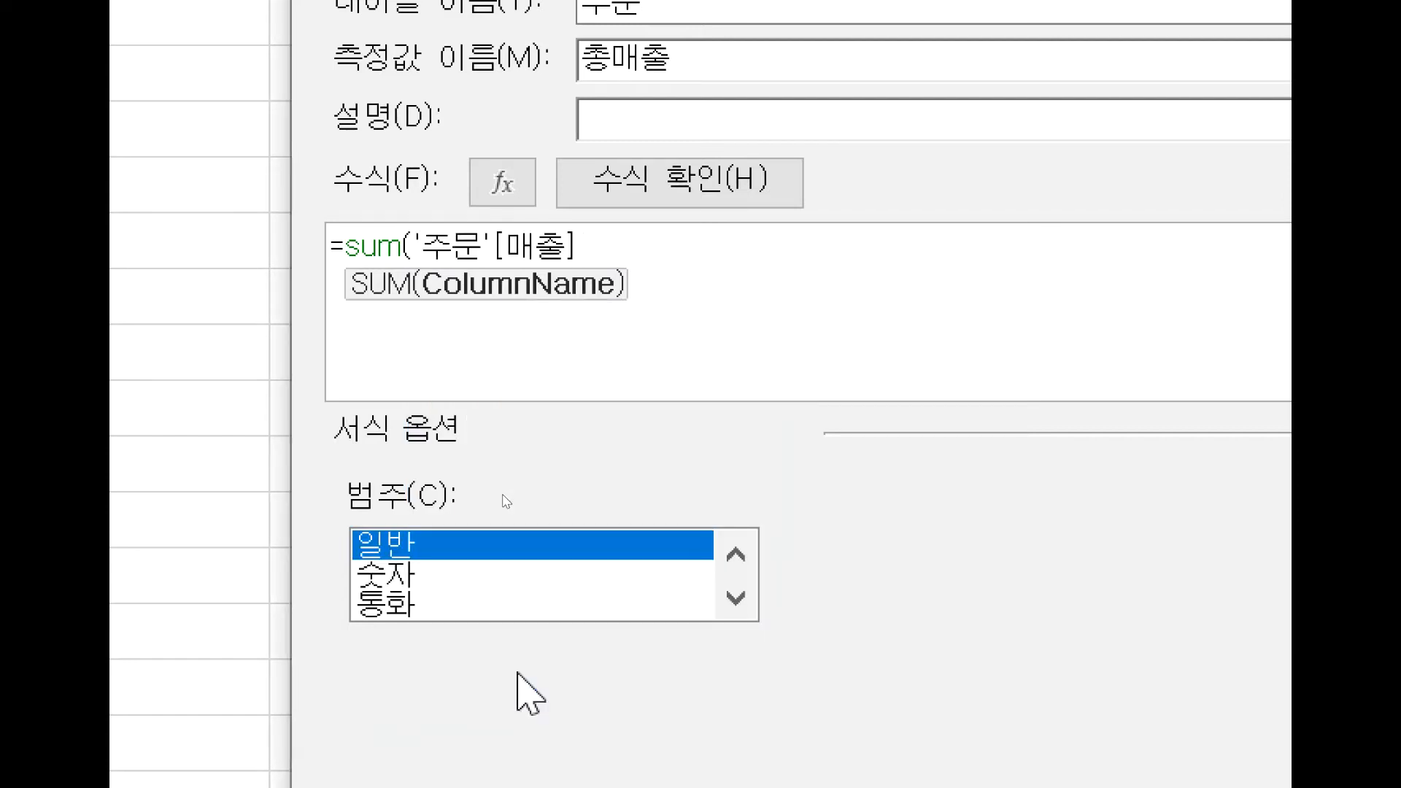
type(")")
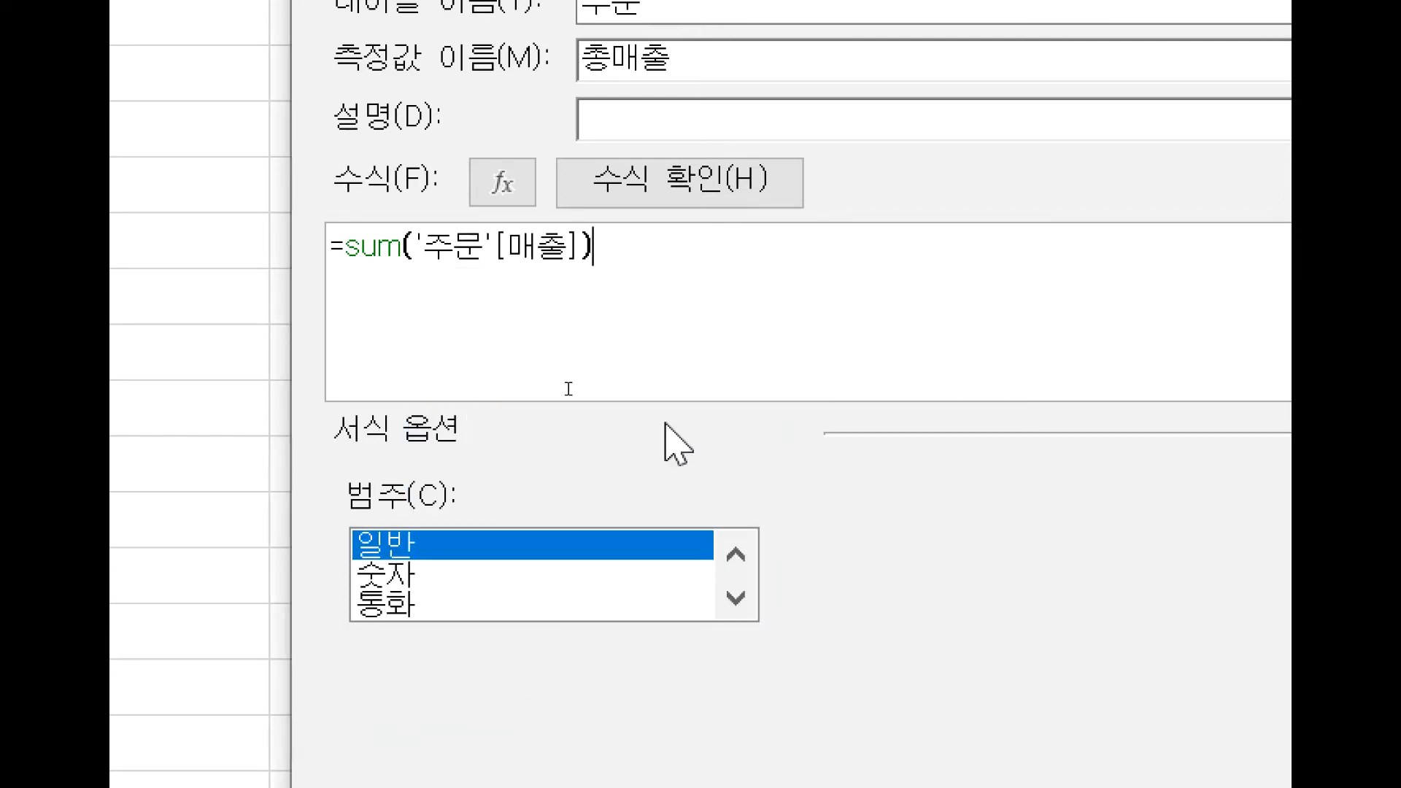
Check the measure's formula for errors, browse the format categories, and save the measure.
left_click(792, 187)
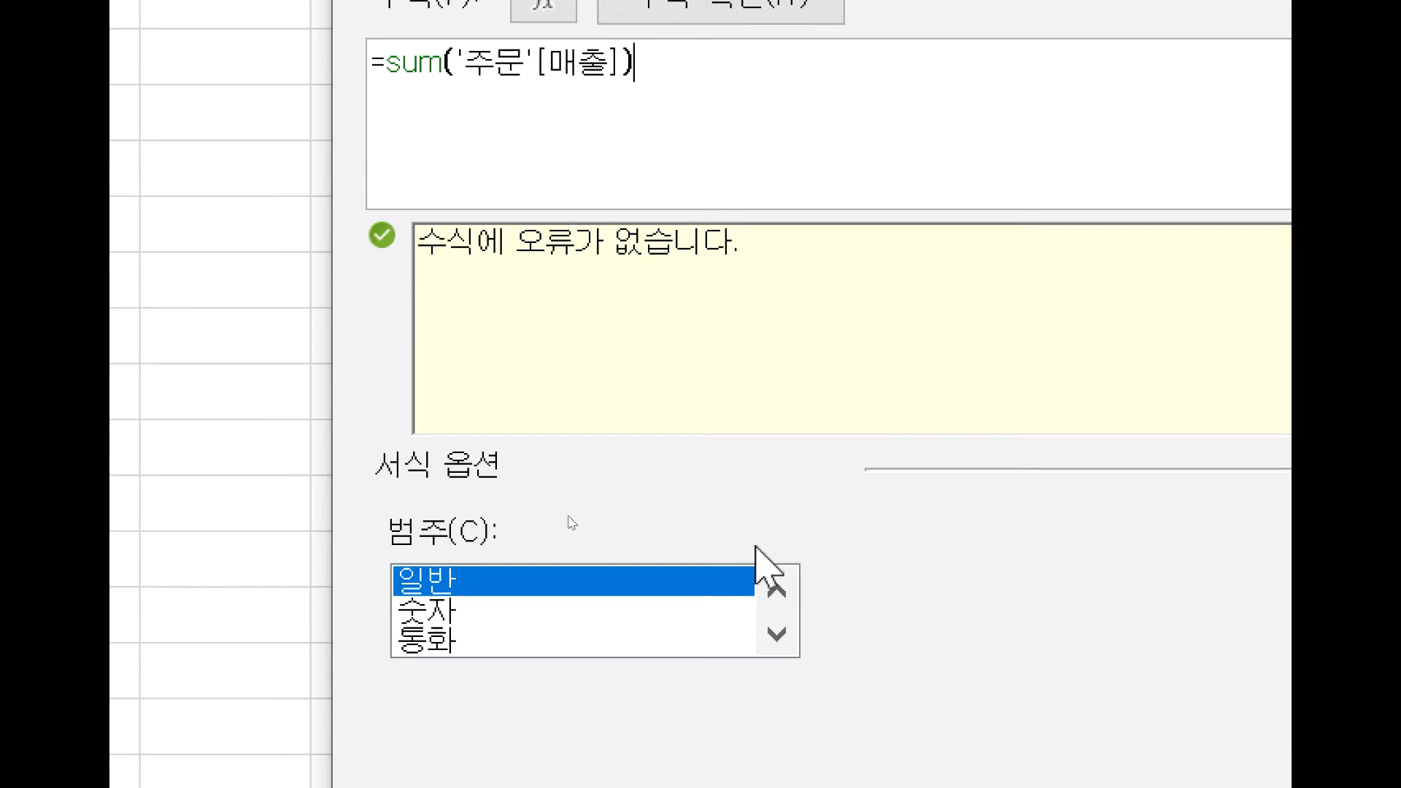
left_click(777, 634)
left_click(768, 634)
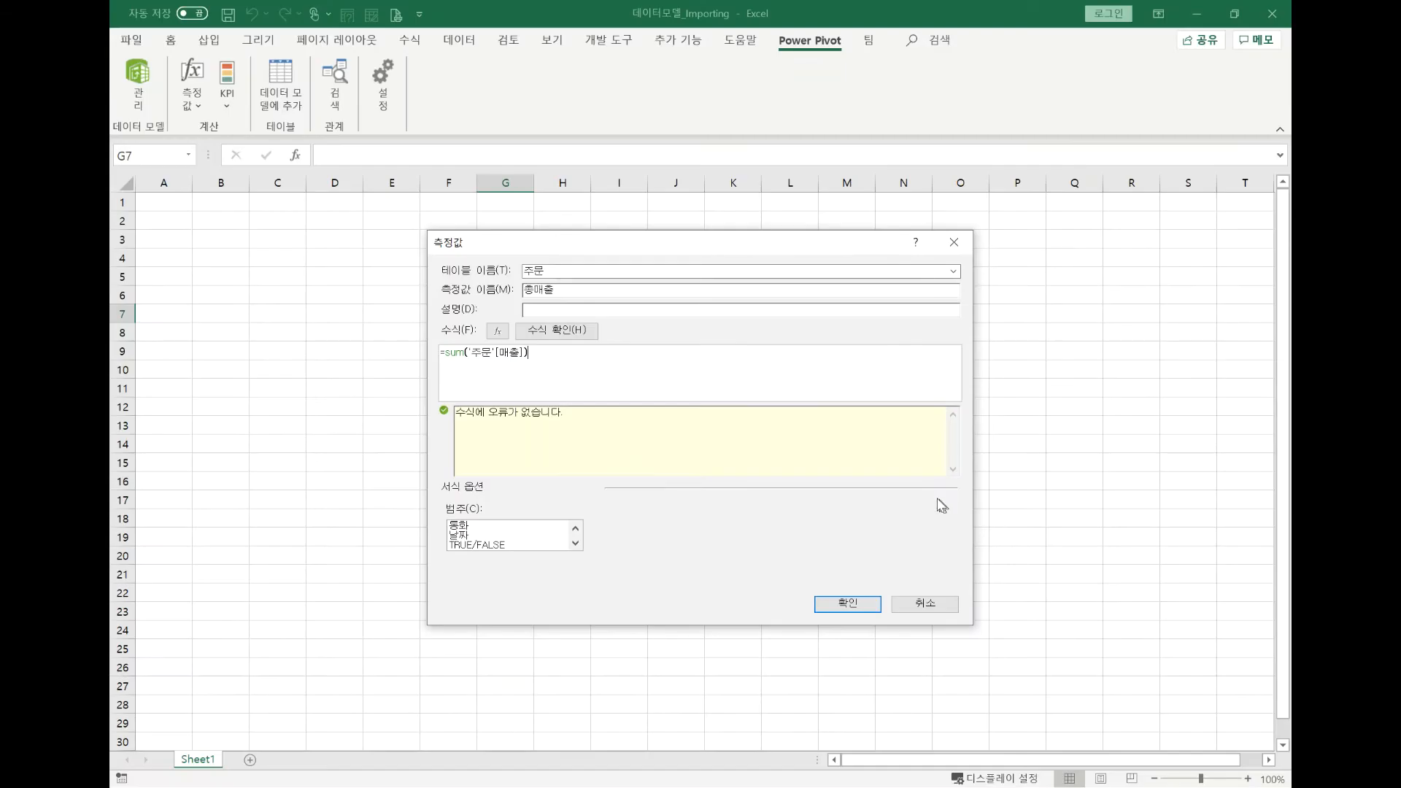
left_click(860, 604)
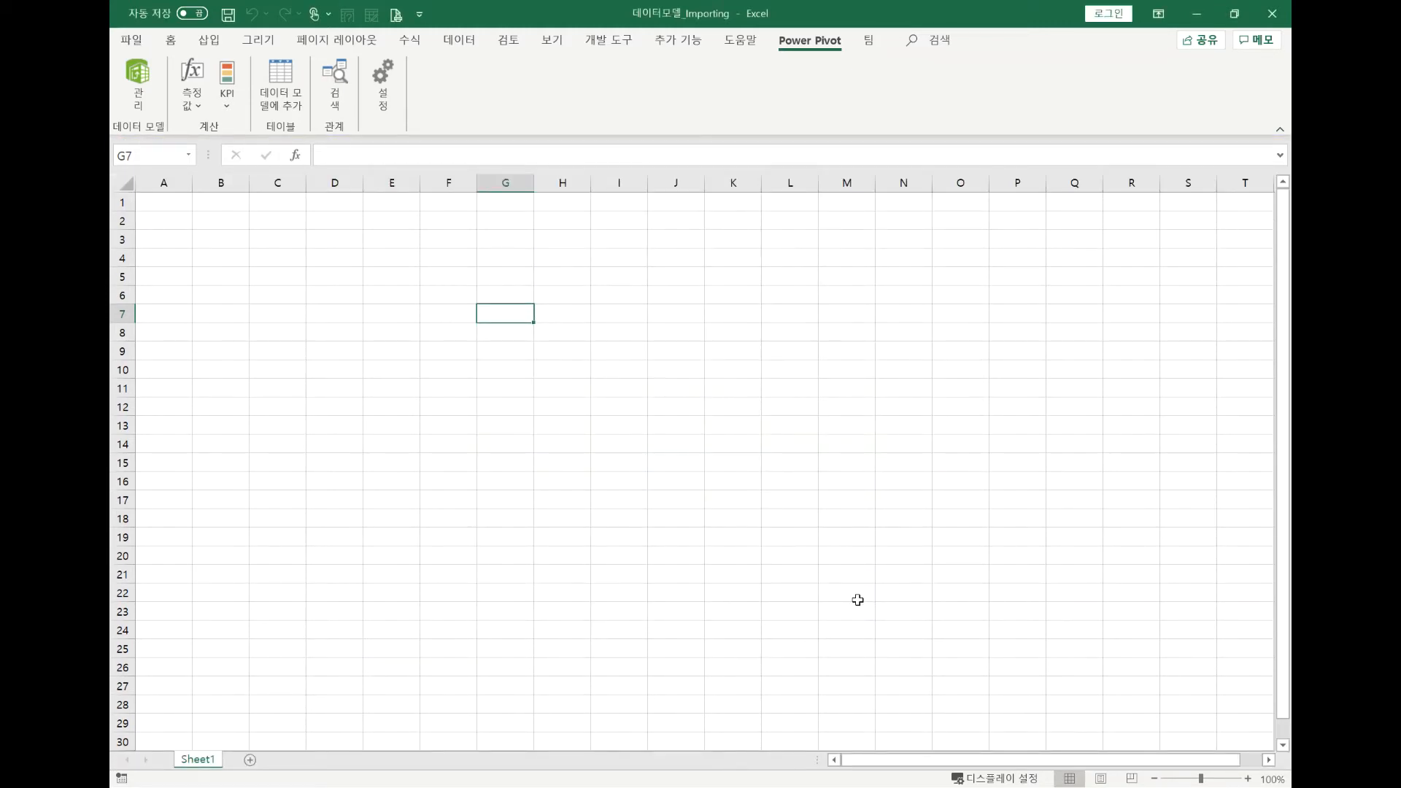
Try to open the Power Pivot data model management window from the workbook.
left_click(146, 102)
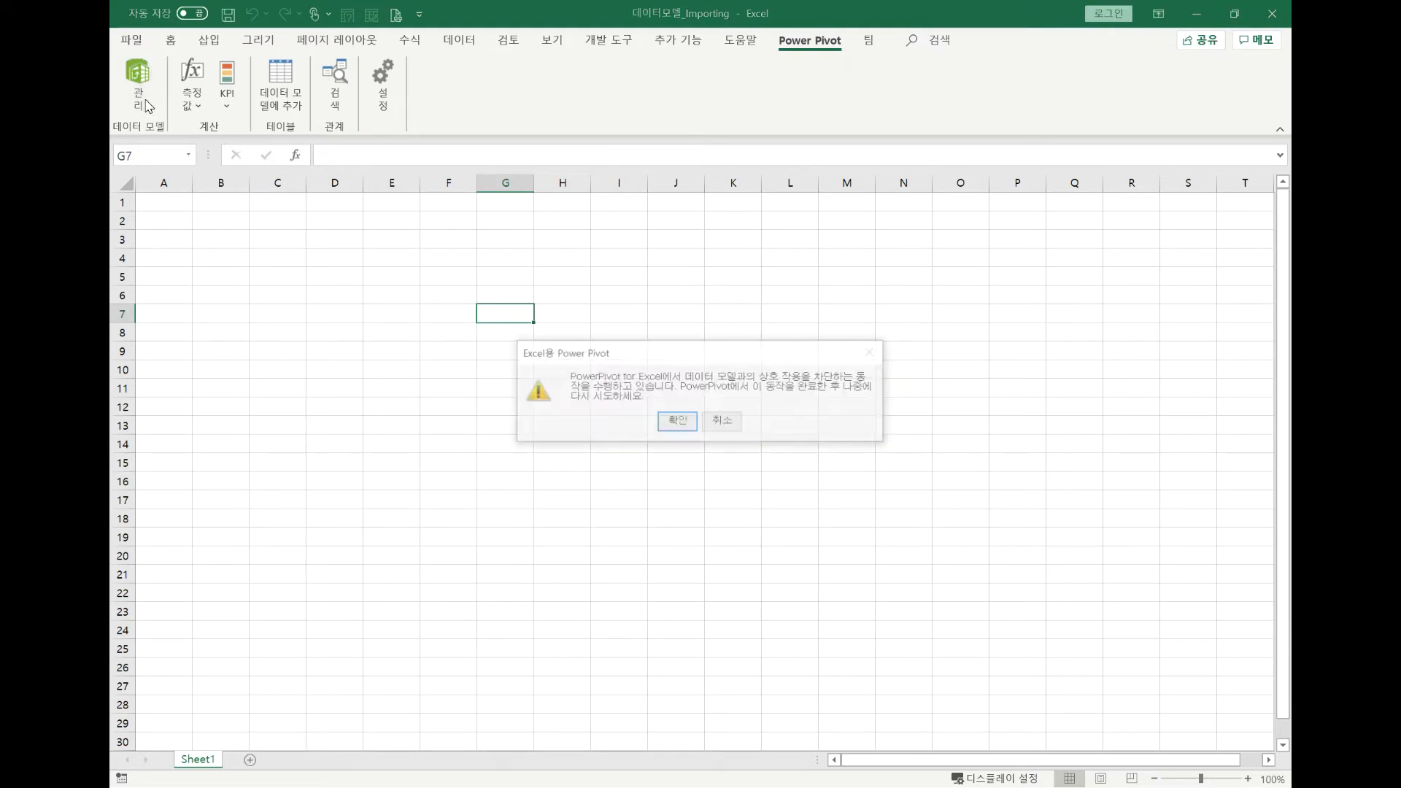
left_click(680, 423)
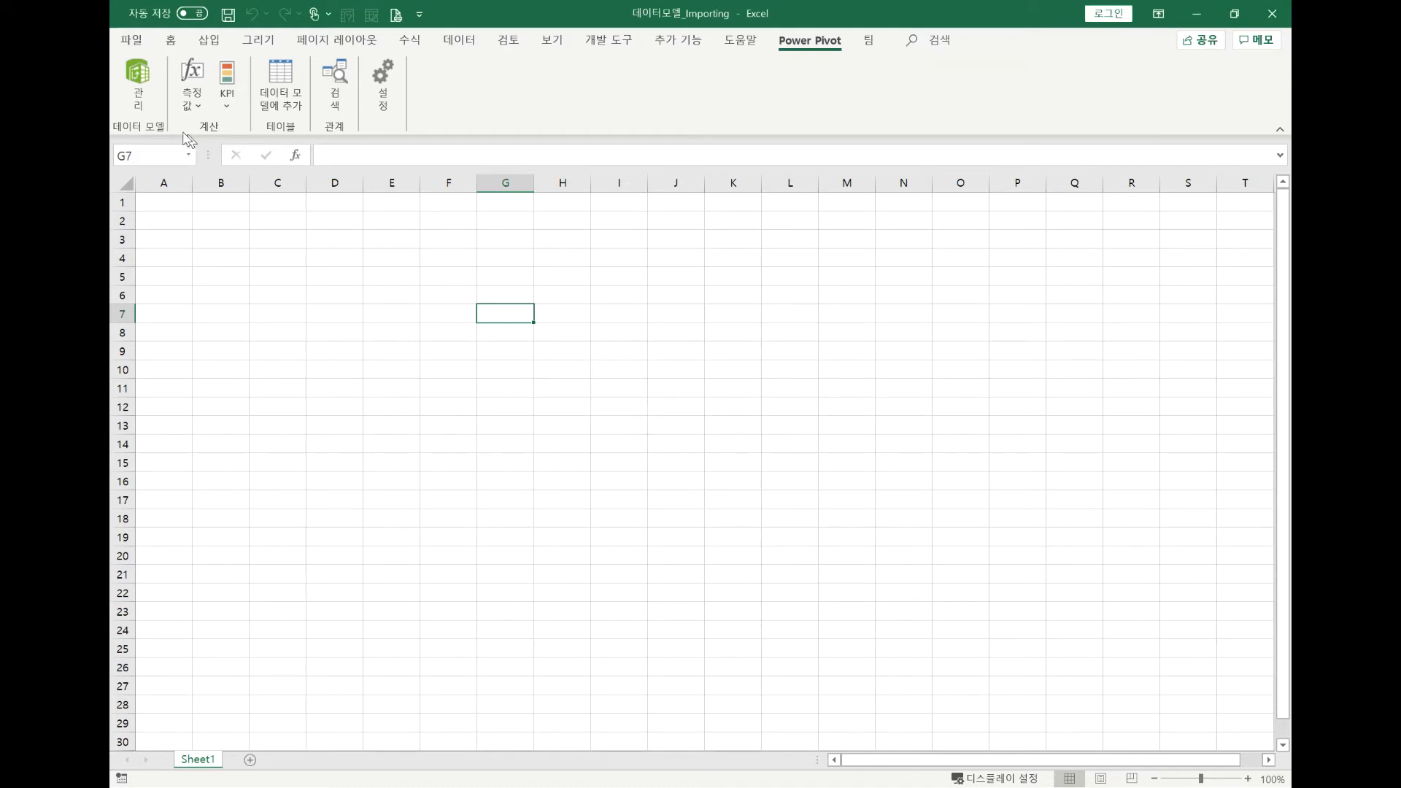
Open the Power Pivot data model window and widen the 주문일 column so the 총매출 measure below it shows fully.
left_click(142, 102)
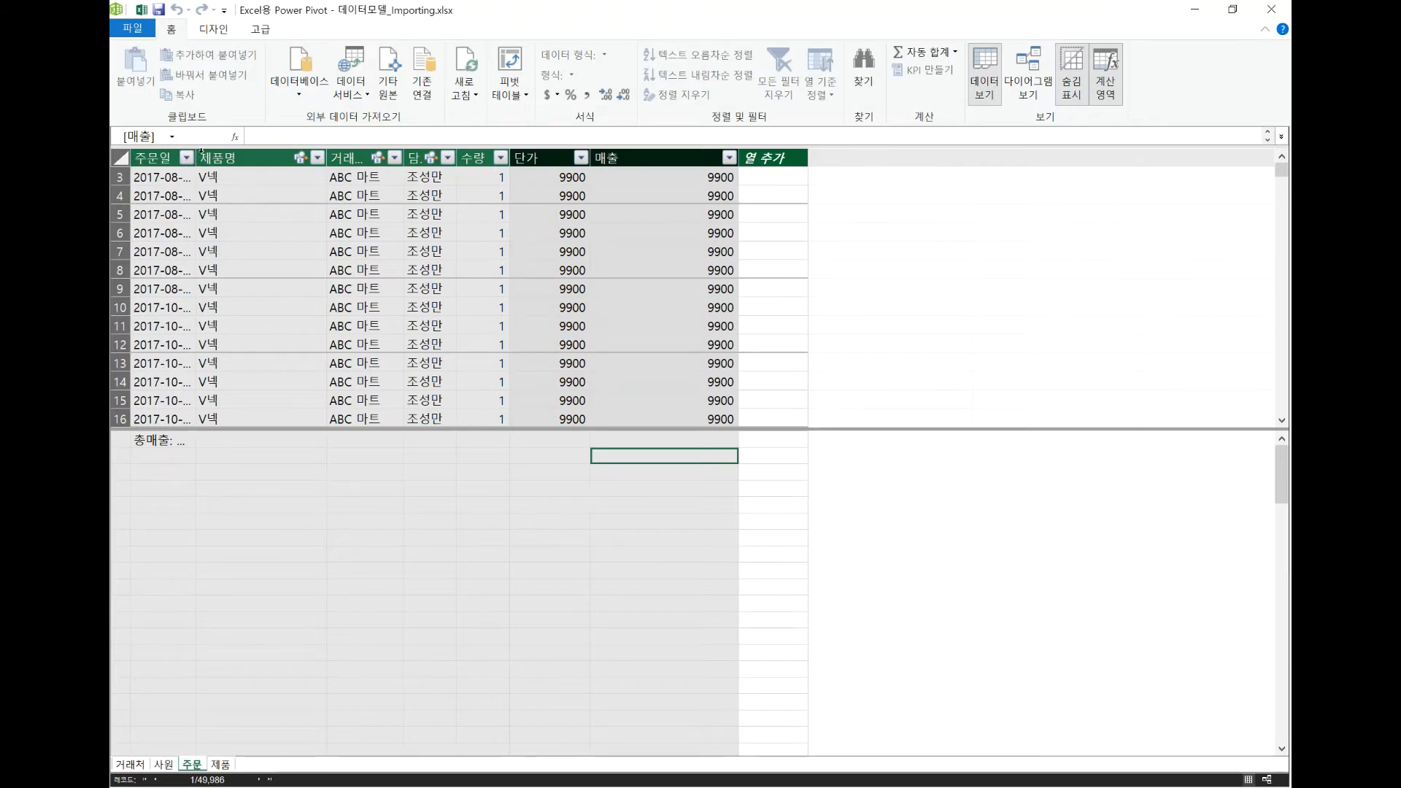
left_click_drag(195, 158, 243, 158)
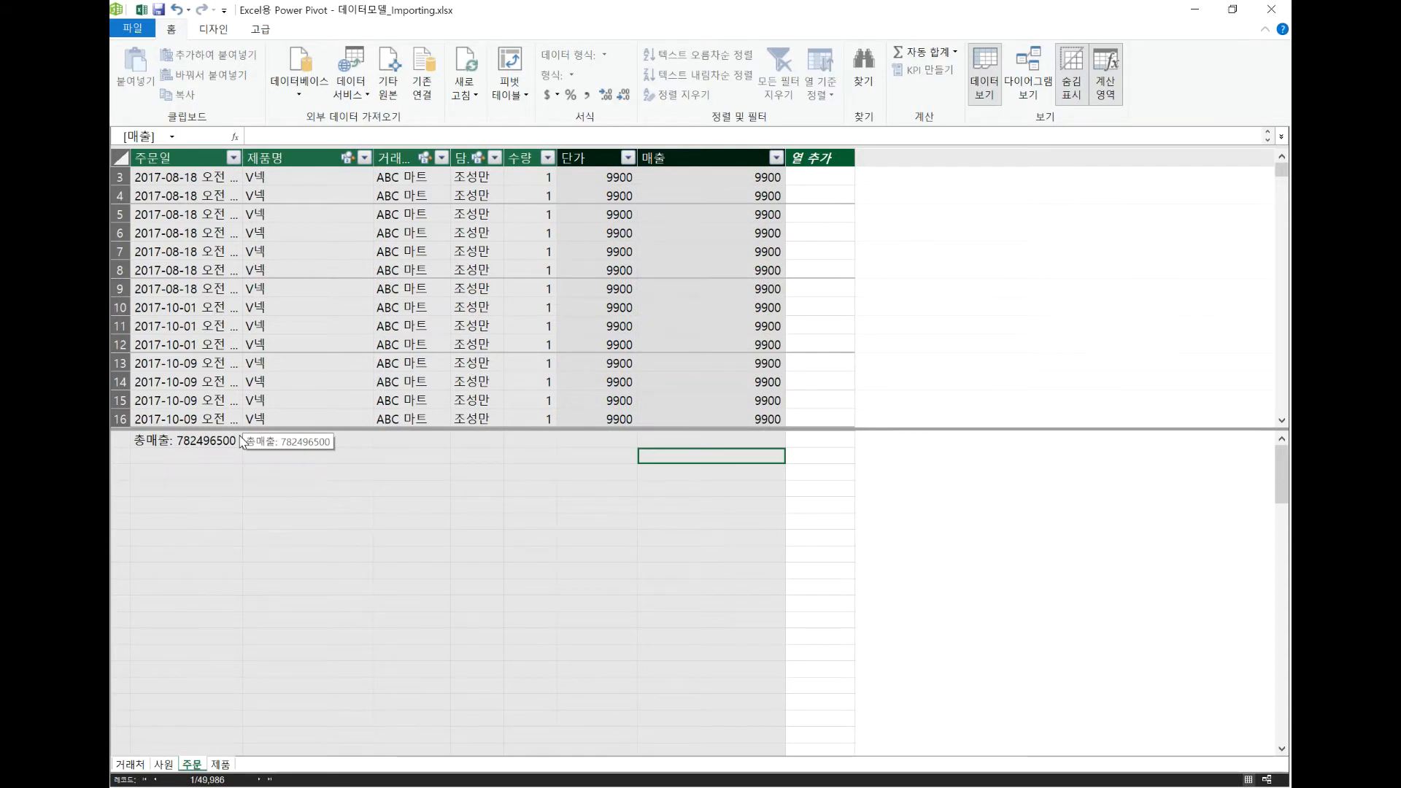
Create a PivotTable from the data model on the existing worksheet, placed at cell B2.
left_click(520, 100)
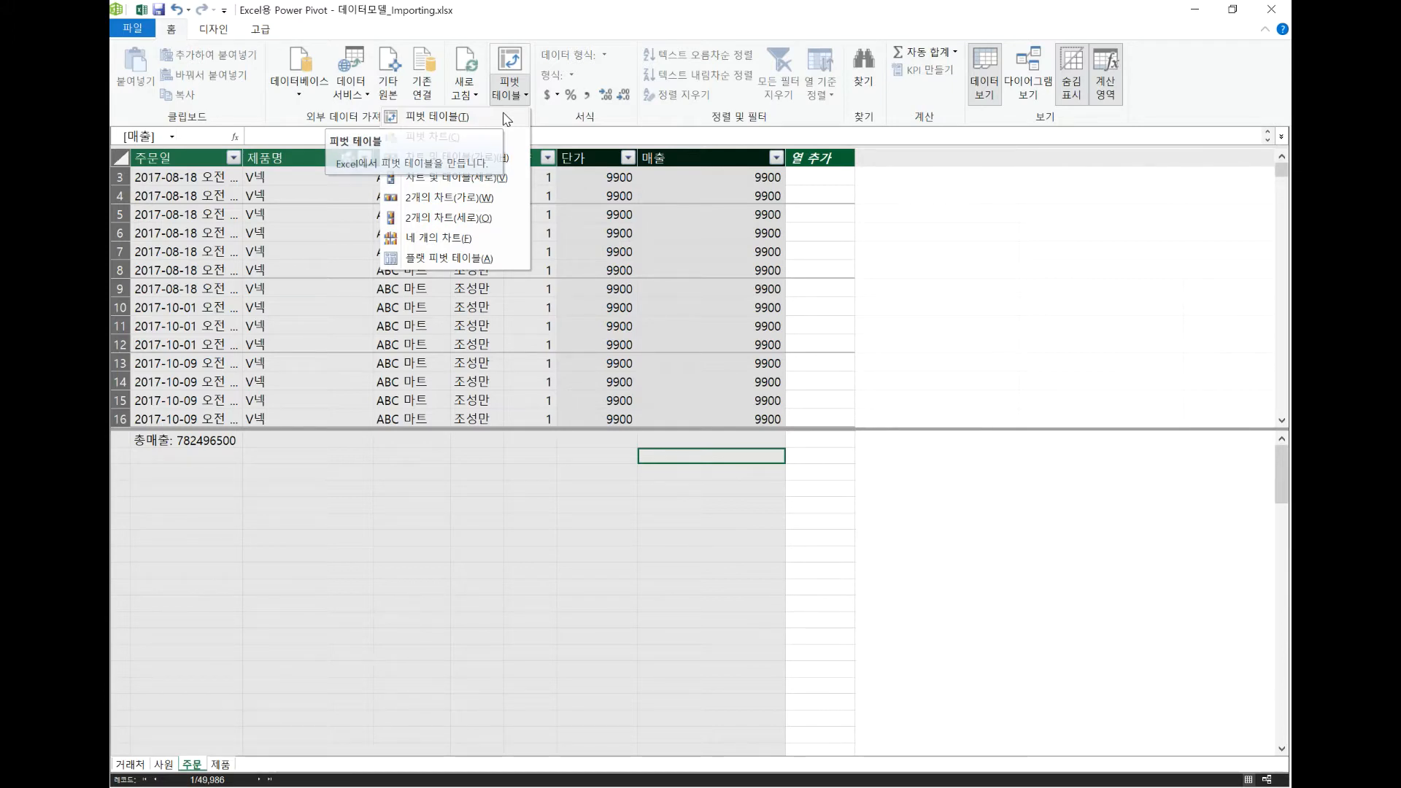
left_click(507, 119)
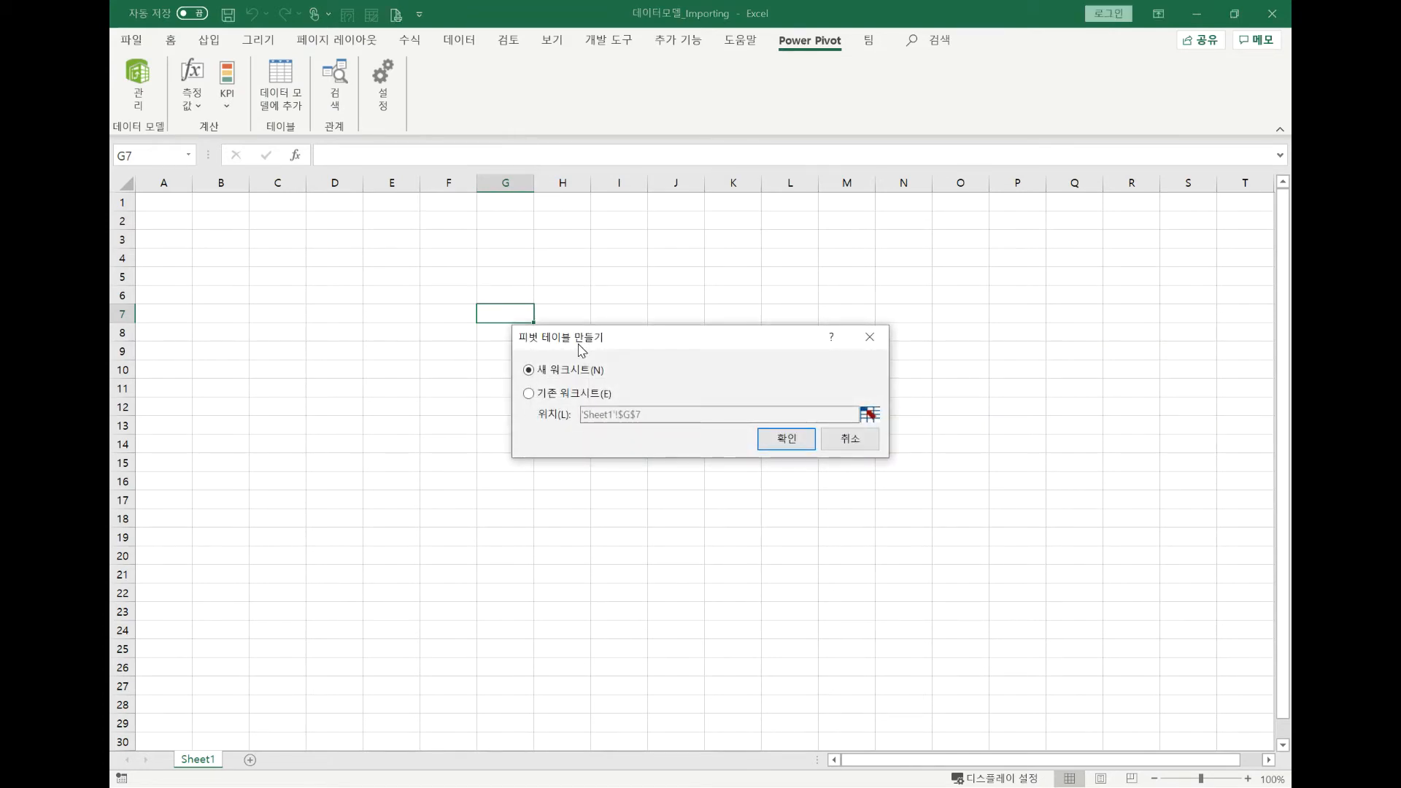
left_click(574, 392)
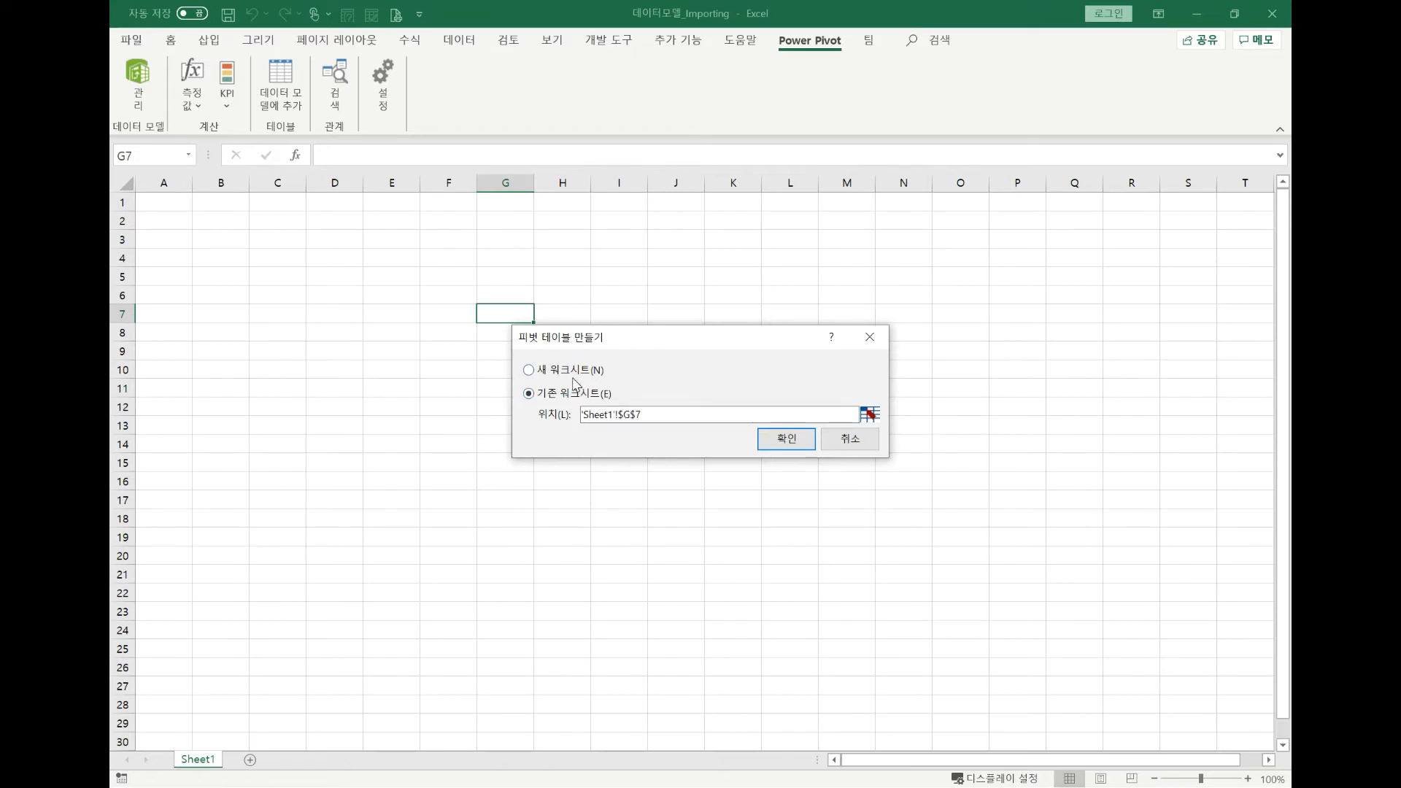
left_click(871, 417)
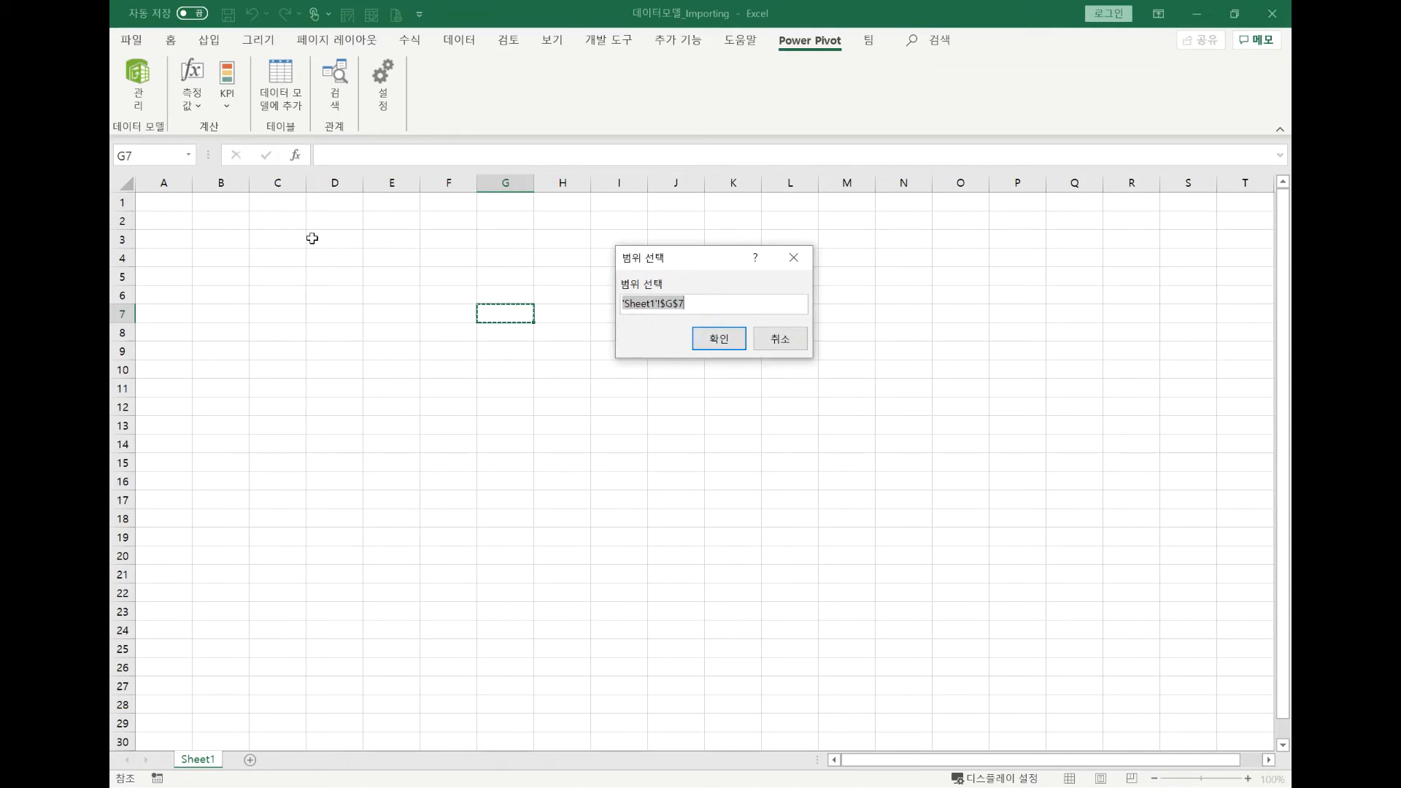
left_click(215, 219)
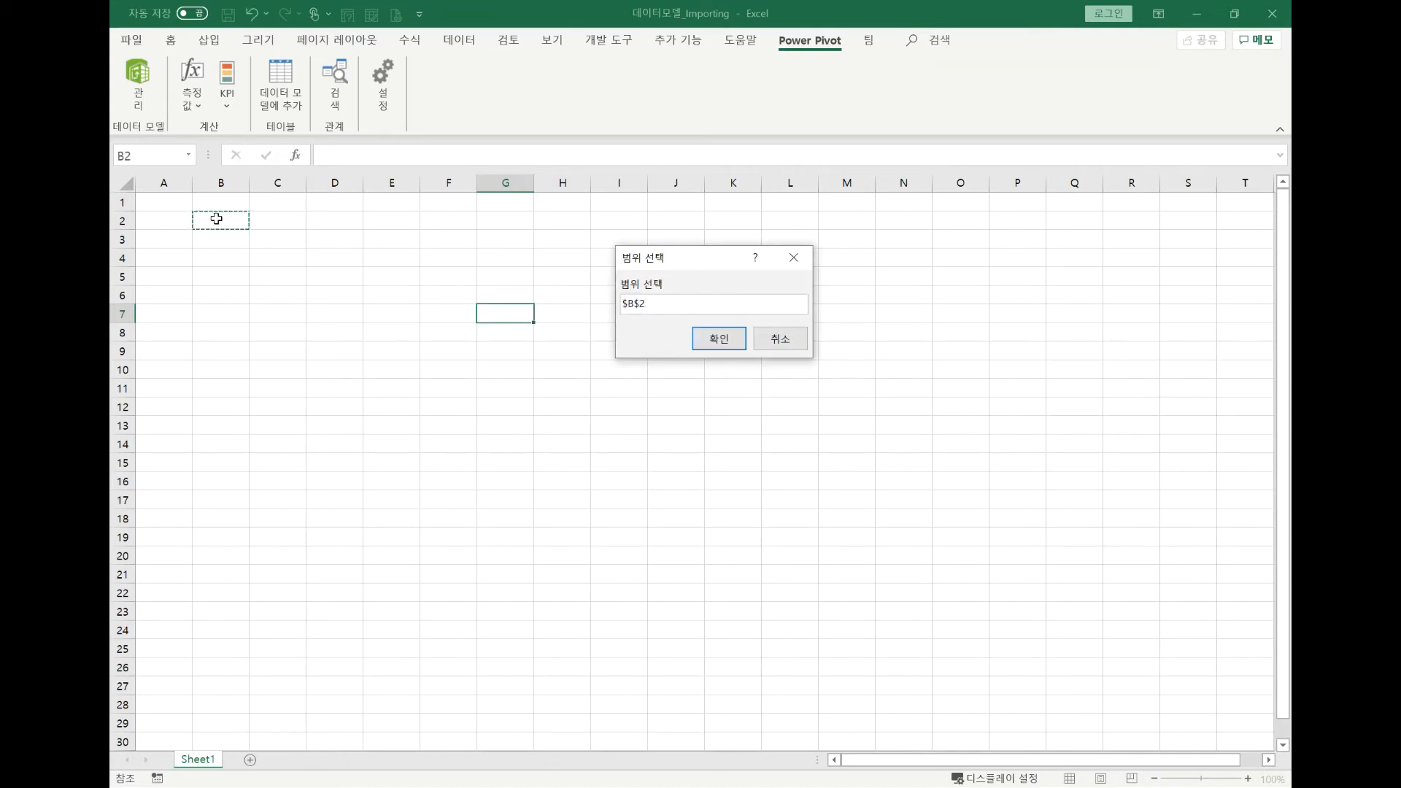
left_click(712, 339)
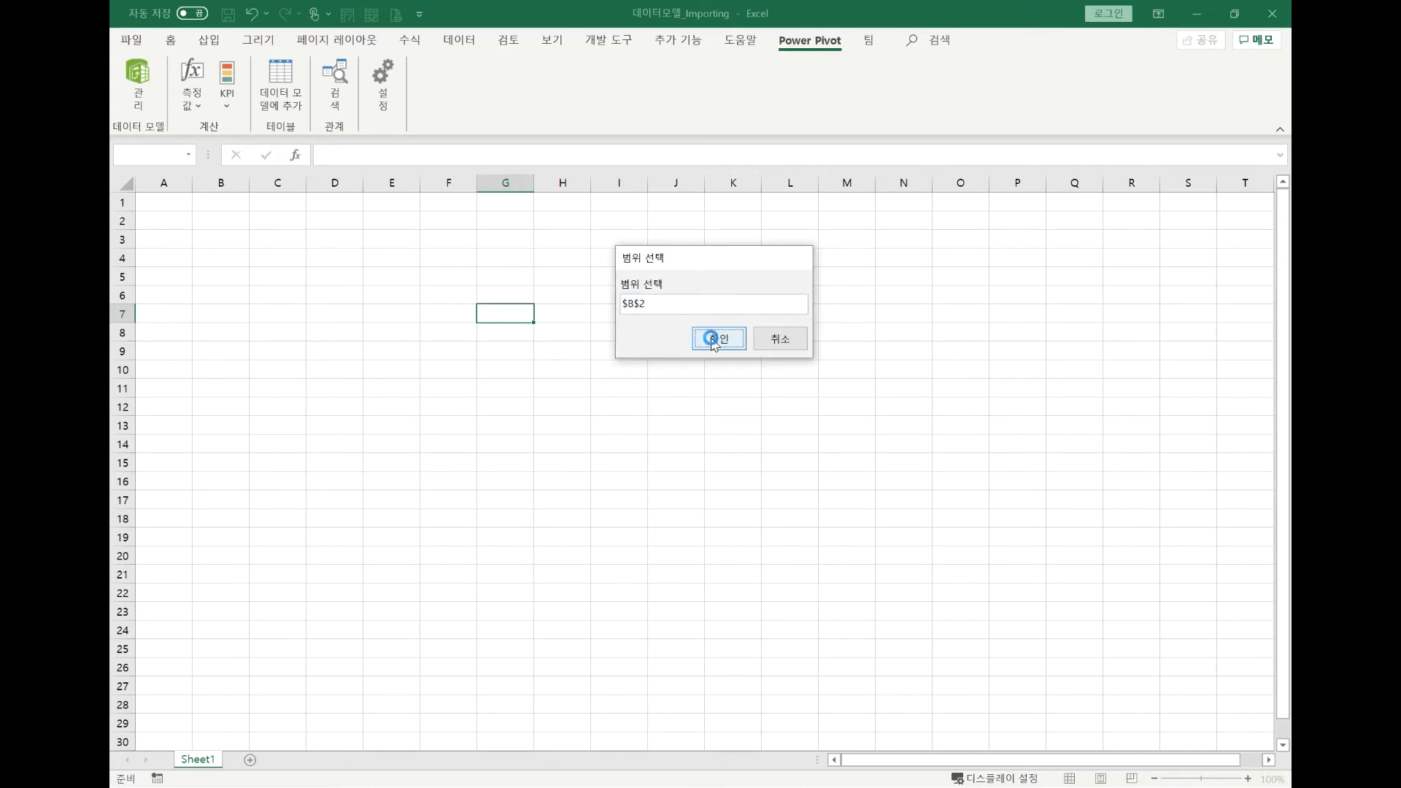
left_click(804, 444)
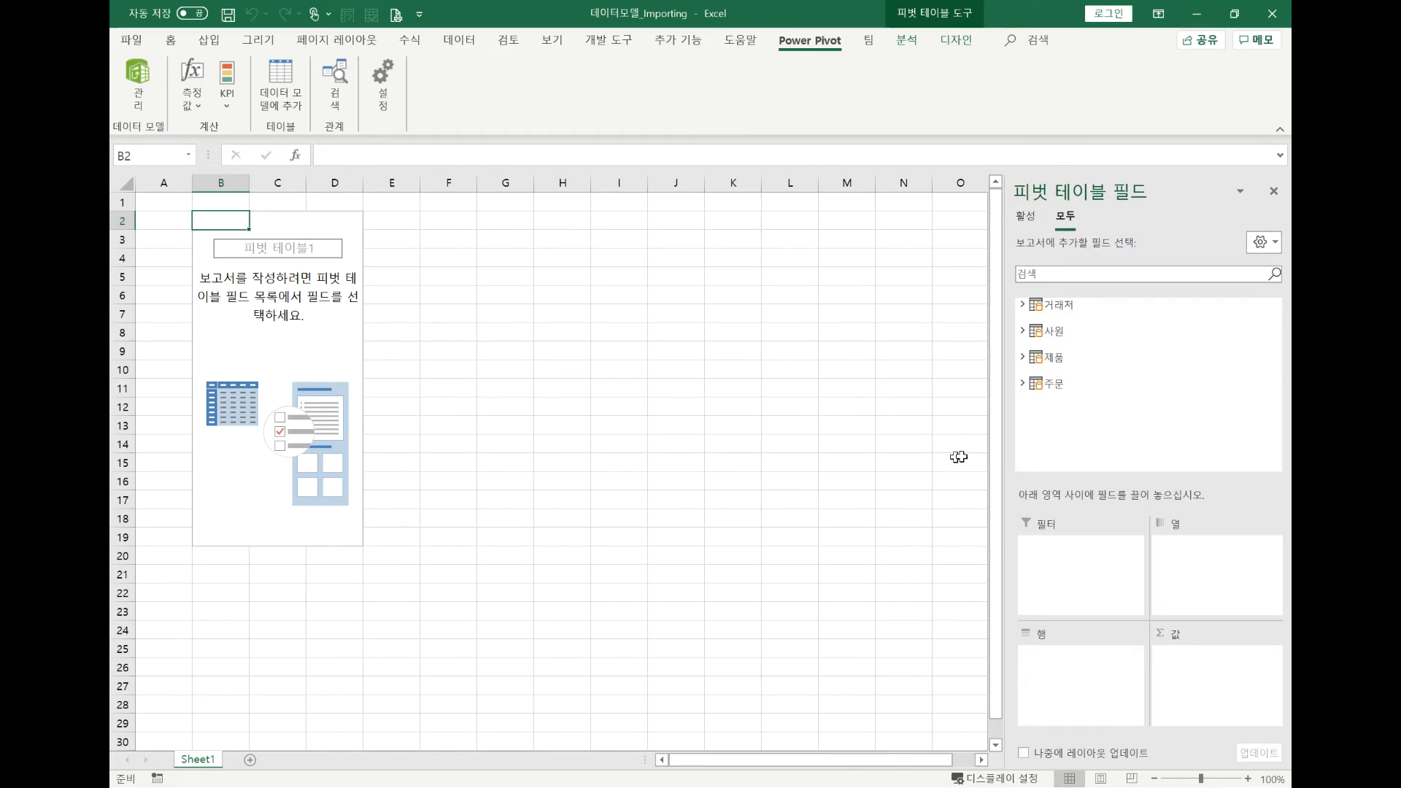
Add the 총매출 measure from the 주문 table to the PivotTable's values.
left_click(1022, 385)
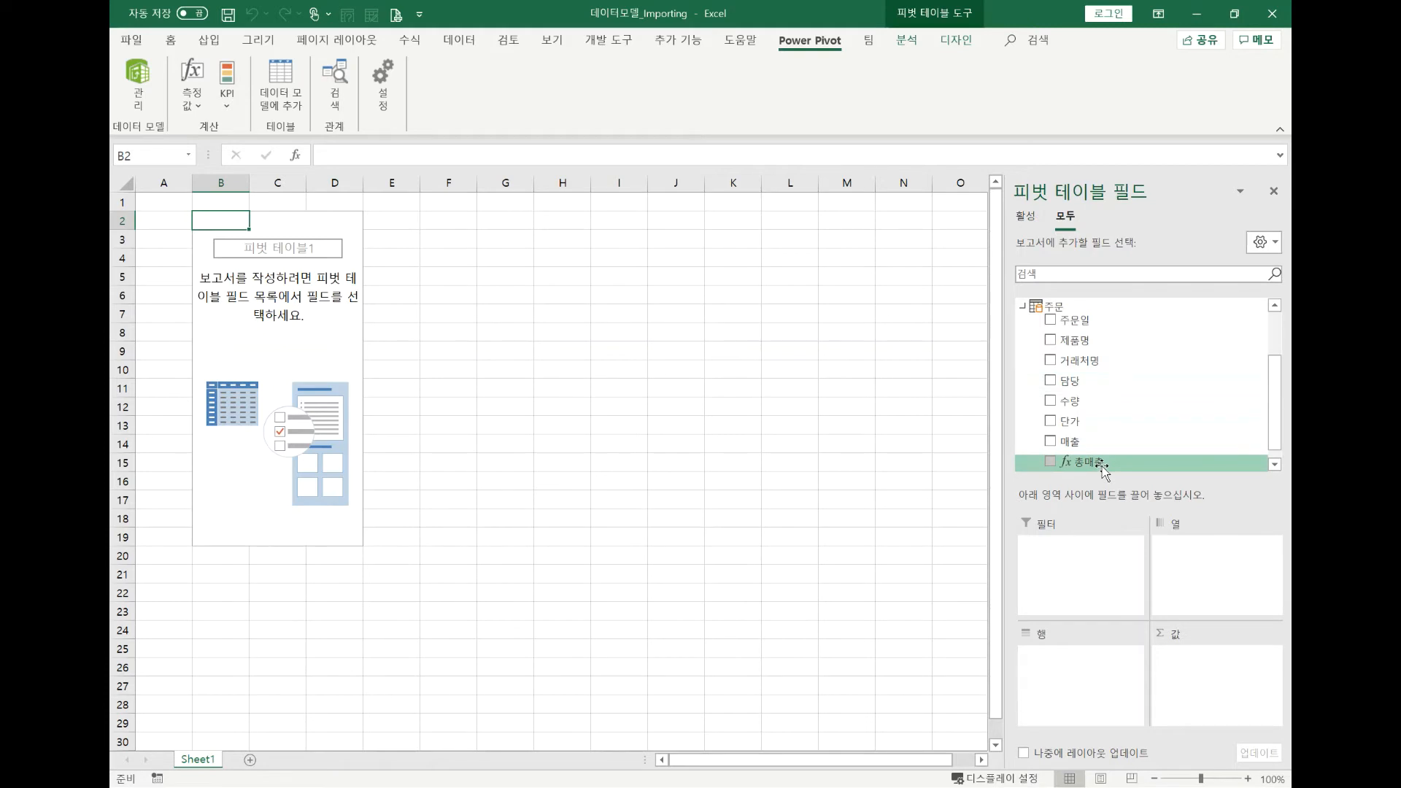
left_click_drag(1104, 469, 1202, 663)
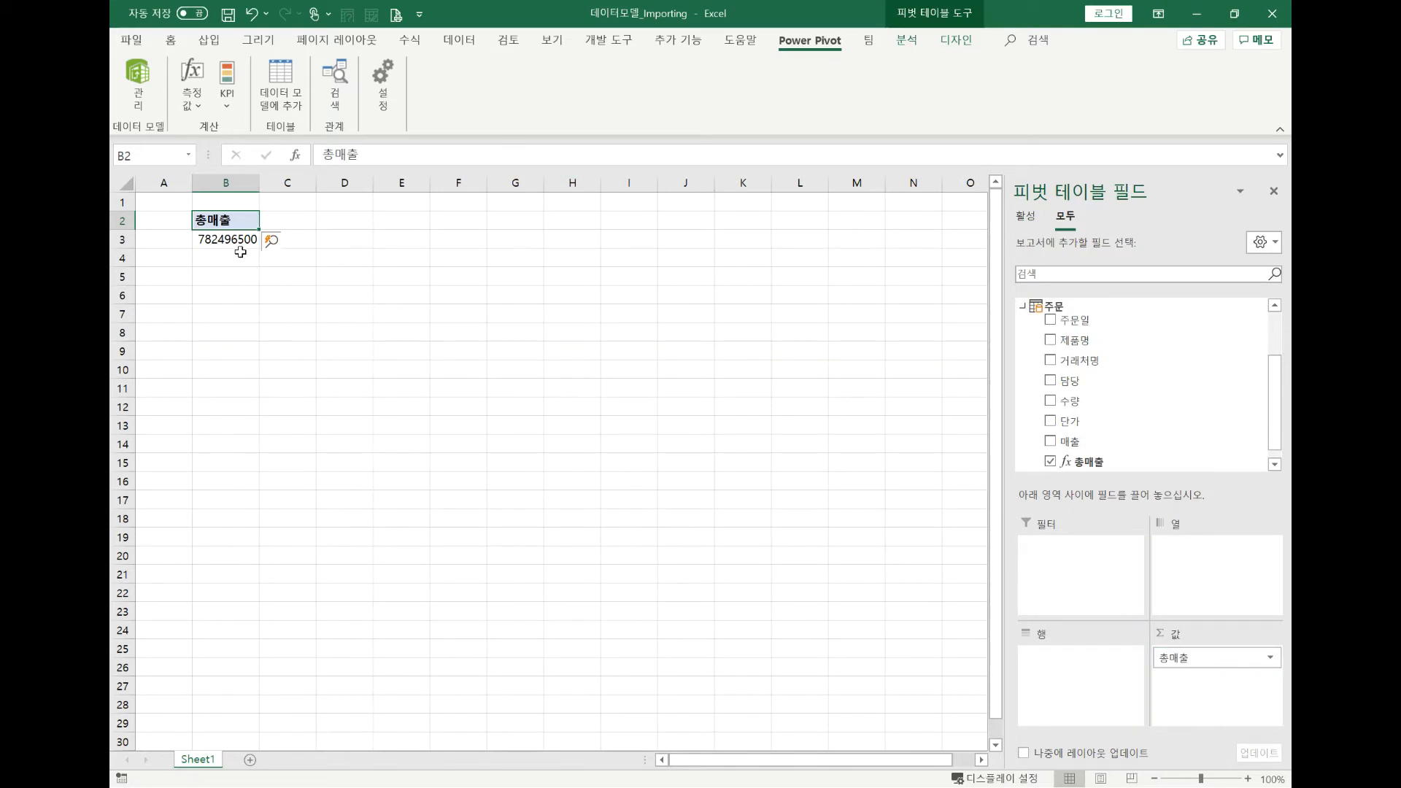
Examine the 총매출 measure's formula in the data model and compare its result with the PivotTable value in the workbook.
left_click(139, 95)
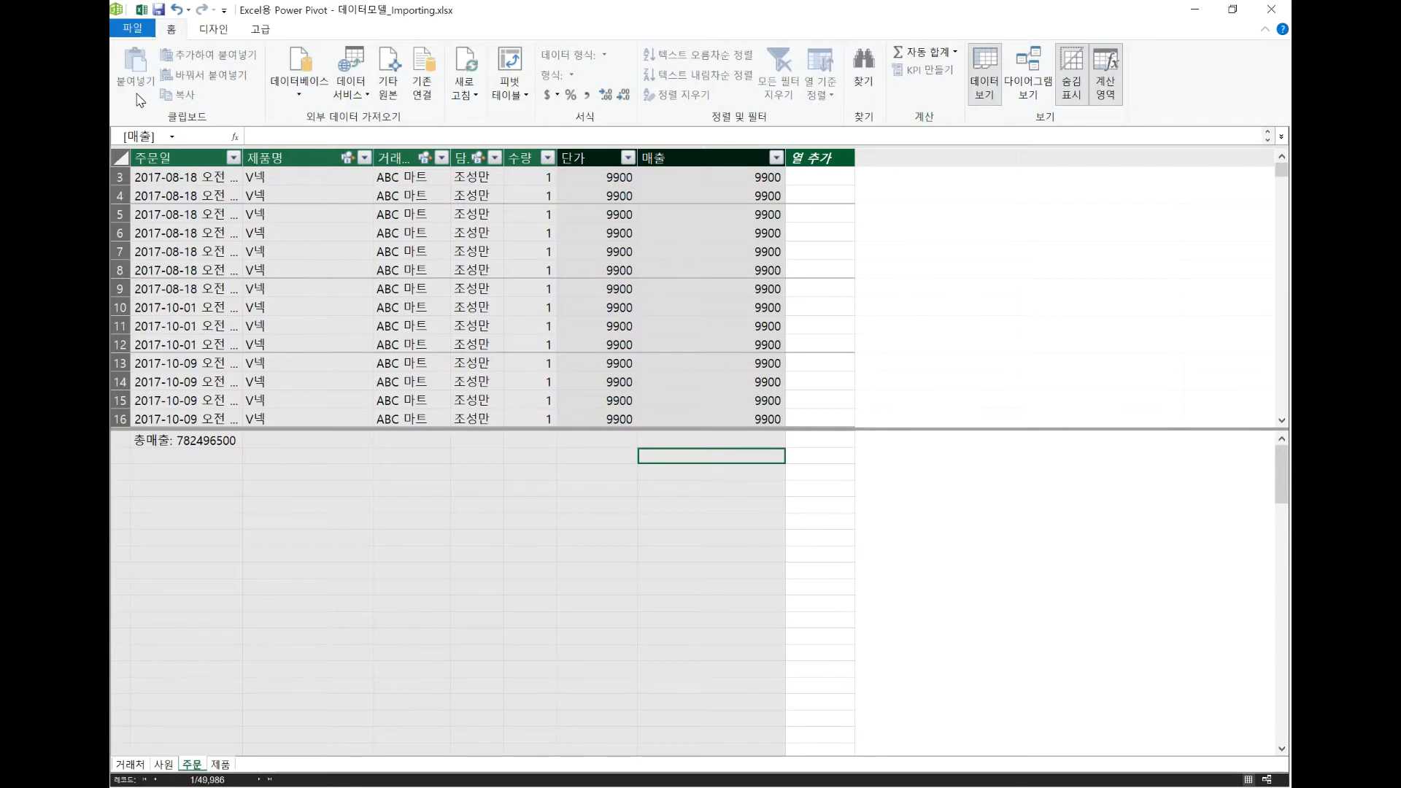
left_click(204, 446)
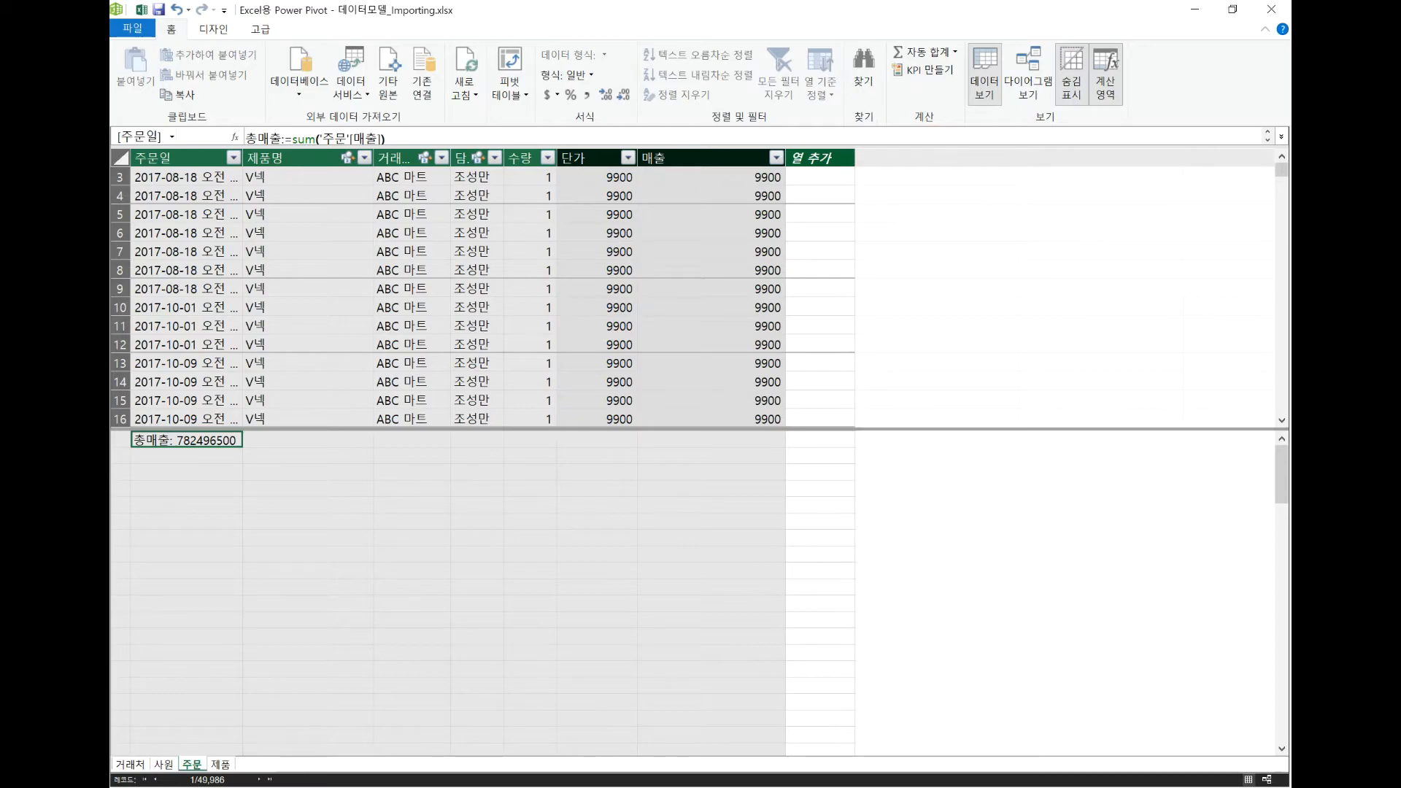
left_click(140, 11)
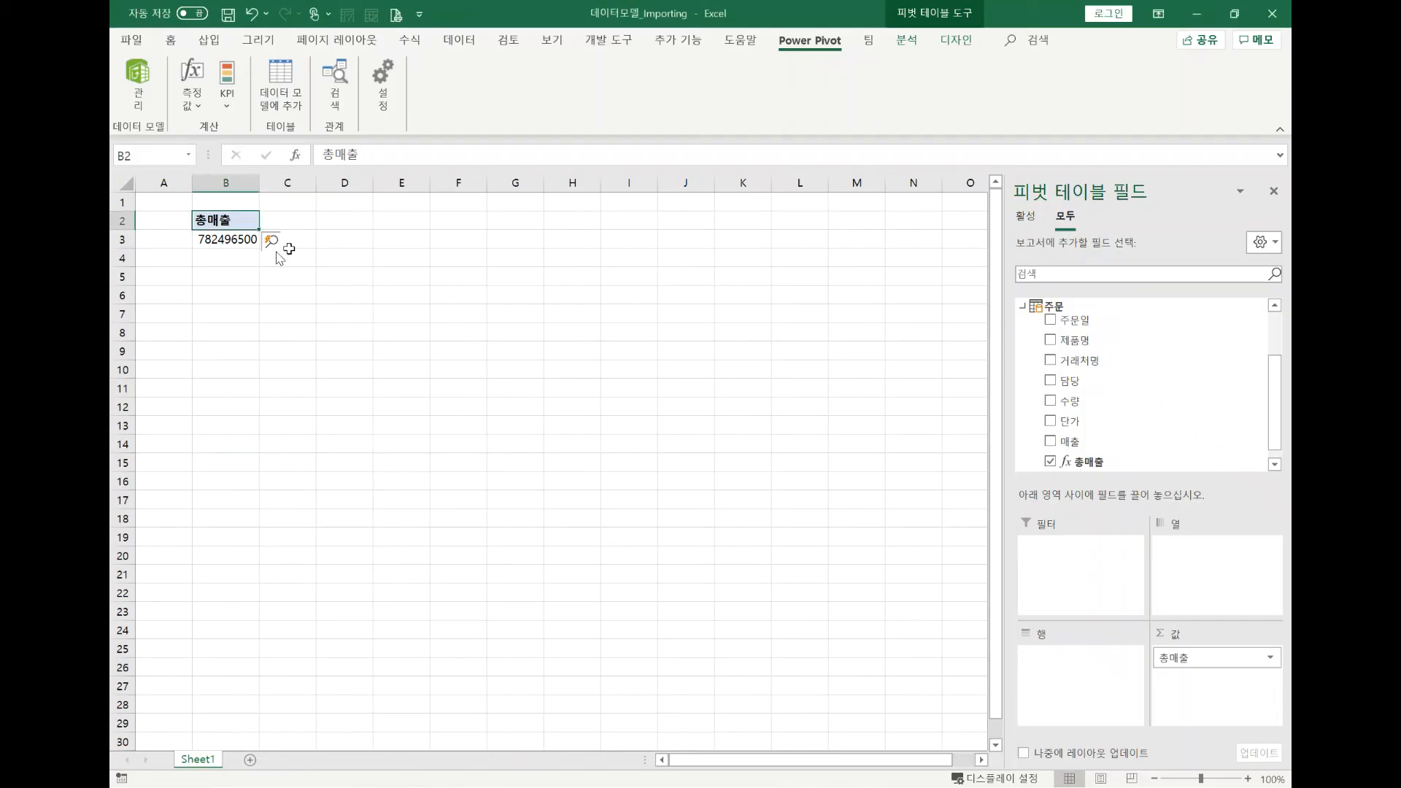
left_click(235, 241)
mouse_move(235, 240)
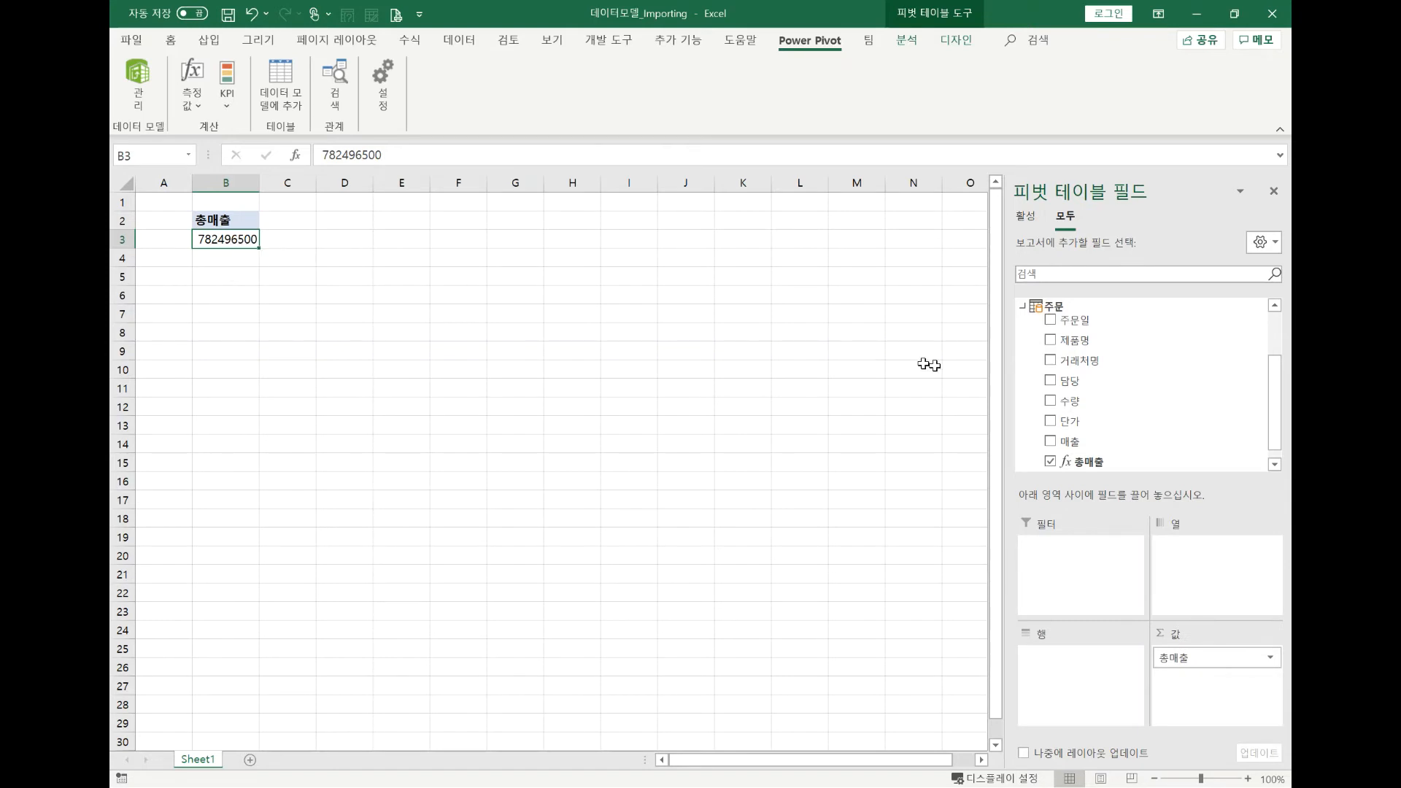
Break the PivotTable's 총매출 down by the 주문일 field in rows and review the daily values.
left_click_drag(1073, 321, 1088, 664)
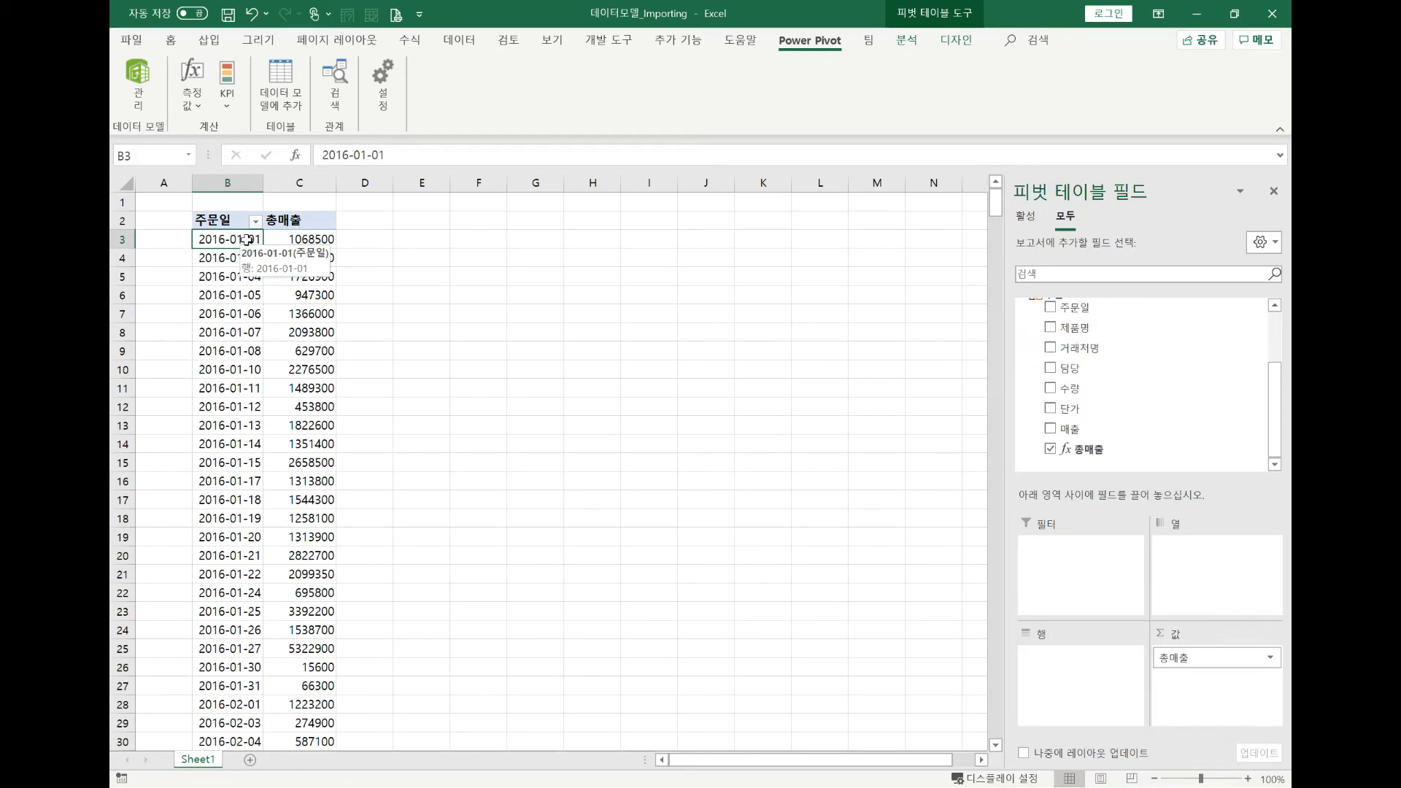
mouse_move(310, 230)
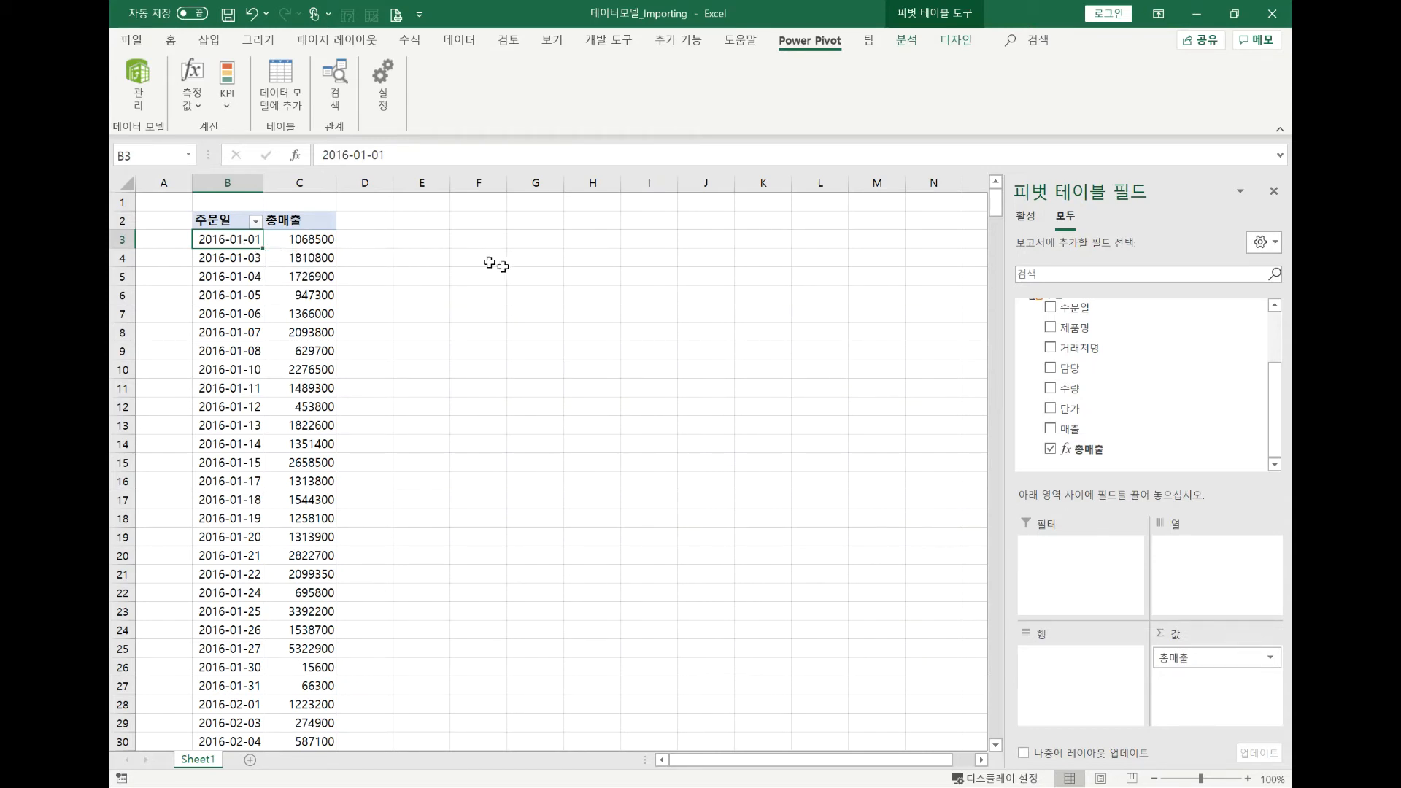
scroll(1121, 385, "up", 1)
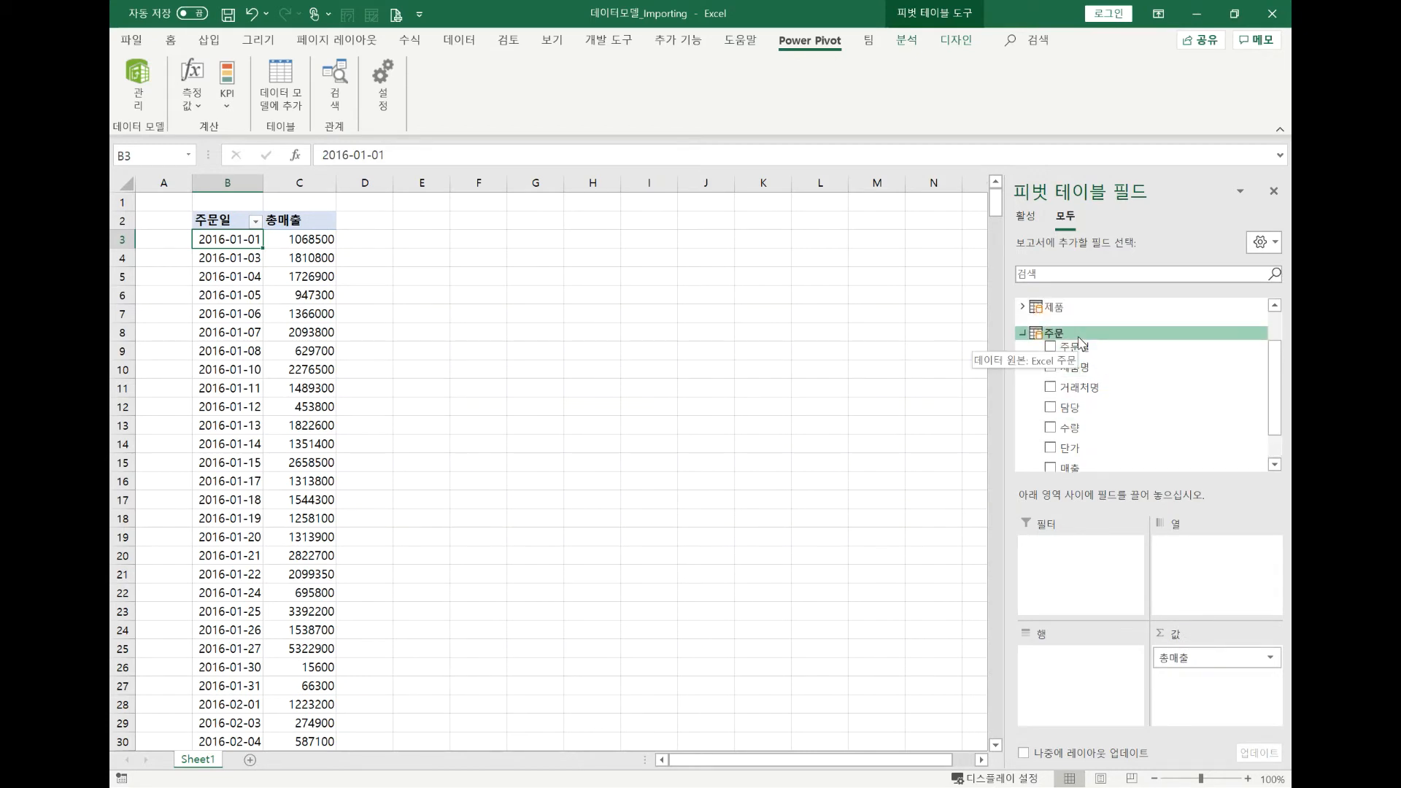
scroll(1088, 358, "down", 1)
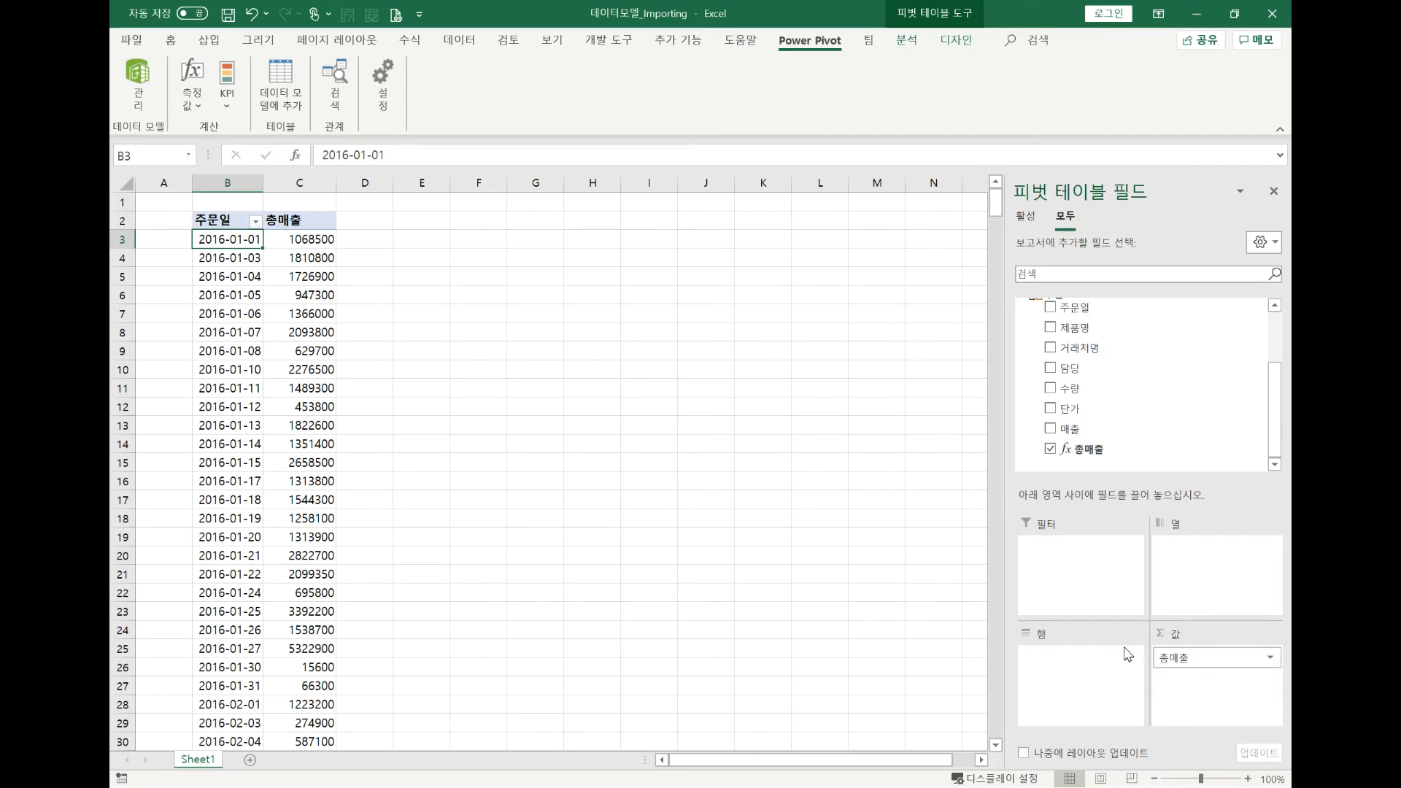
Clear the 총매출 and 주문일 fields from the PivotTable and add 총매출 back to the values.
left_click_drag(1175, 656, 1189, 467)
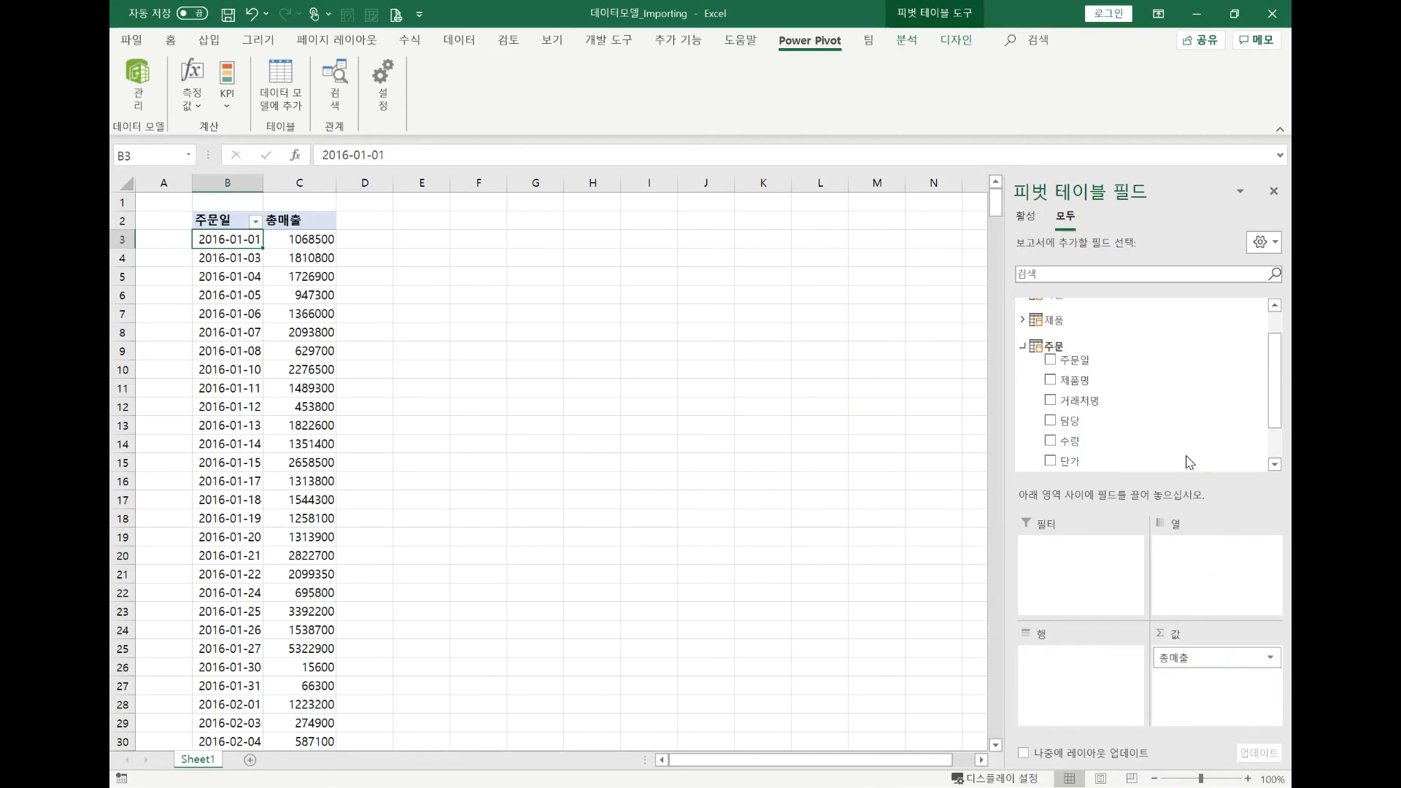
left_click_drag(1127, 657, 1141, 444)
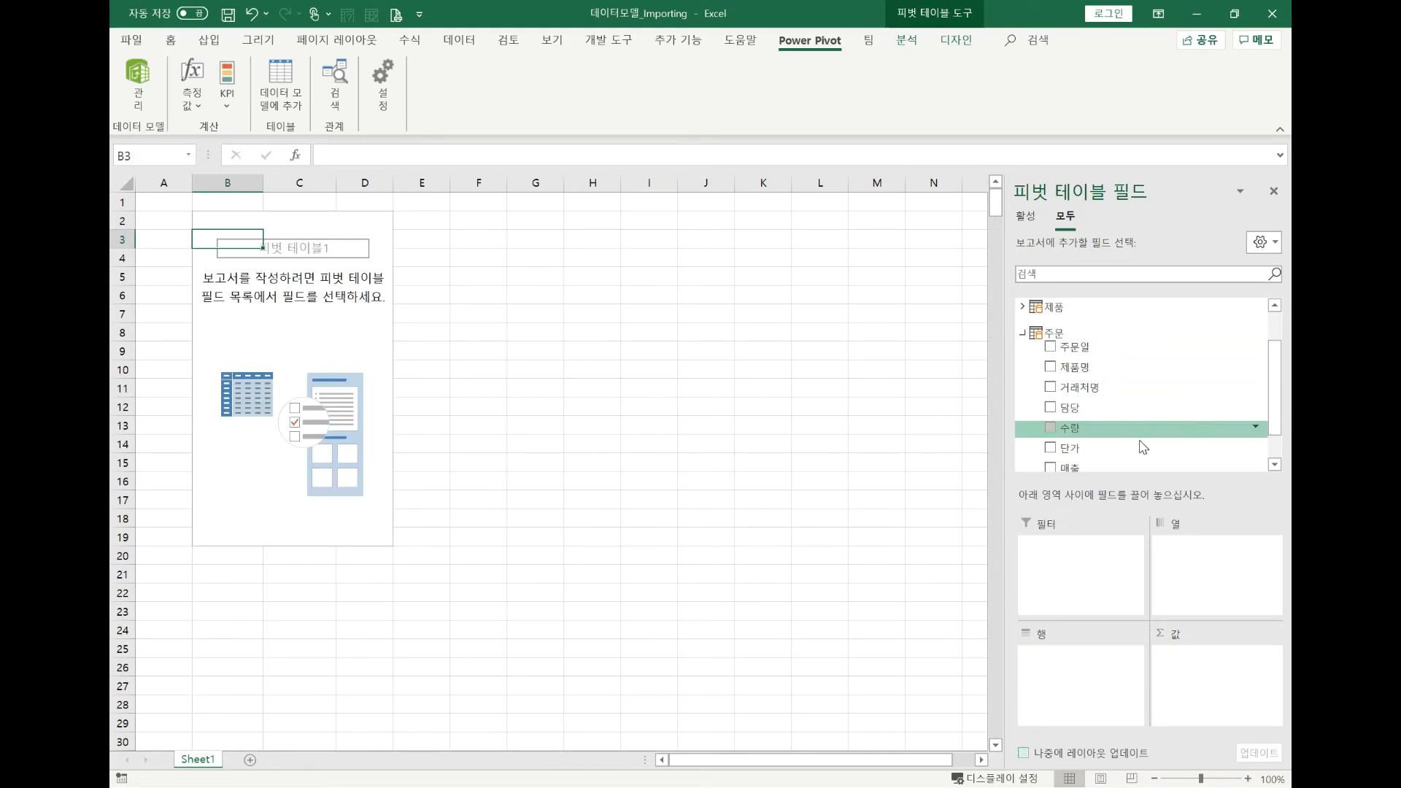
scroll(1098, 416, "down", 2)
left_click_drag(1087, 449, 1175, 650)
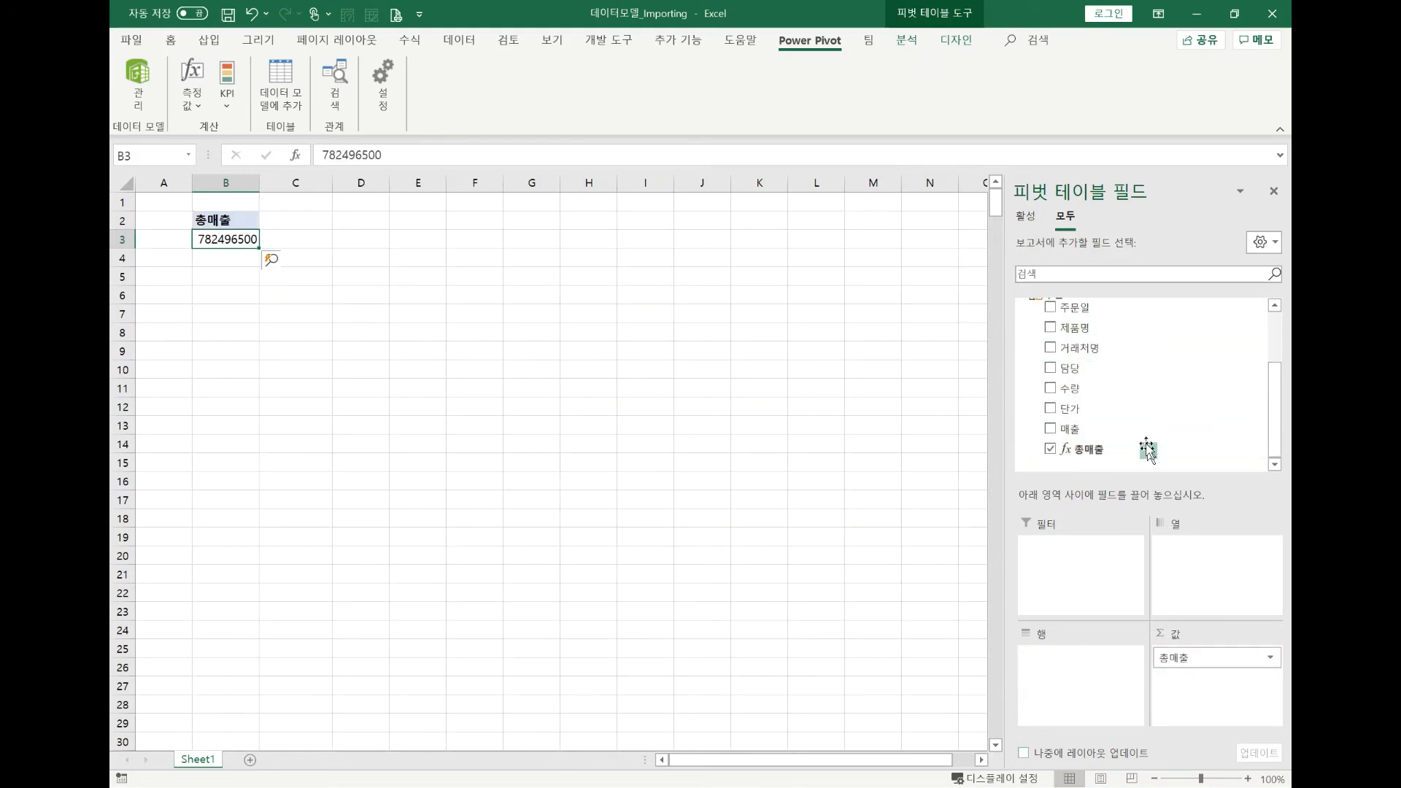
Add the 이름 field of the 사원 table to the PivotTable's rows to split 총매출 by employee.
scroll(1141, 438, "up", 2)
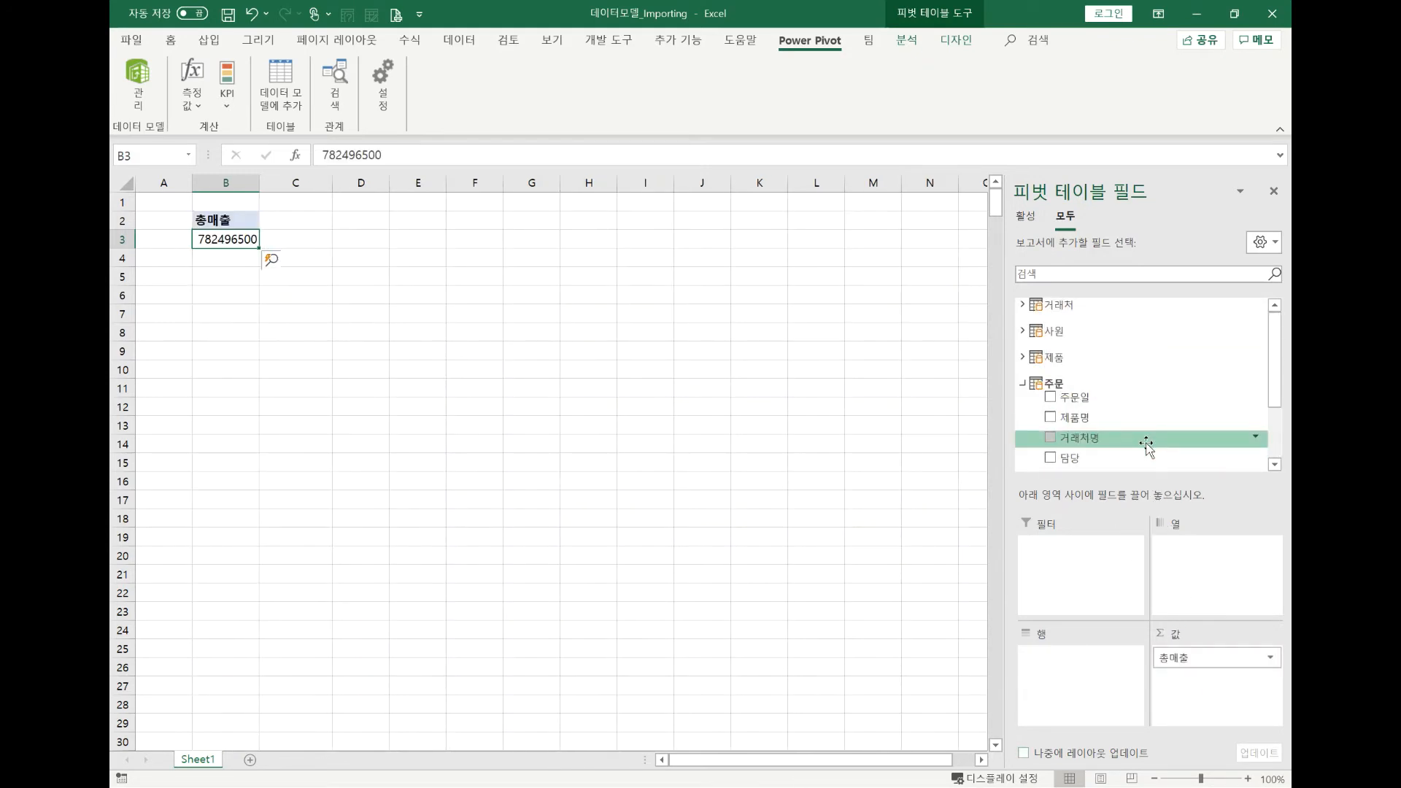
left_click(1043, 332)
left_click_drag(1070, 345, 1073, 675)
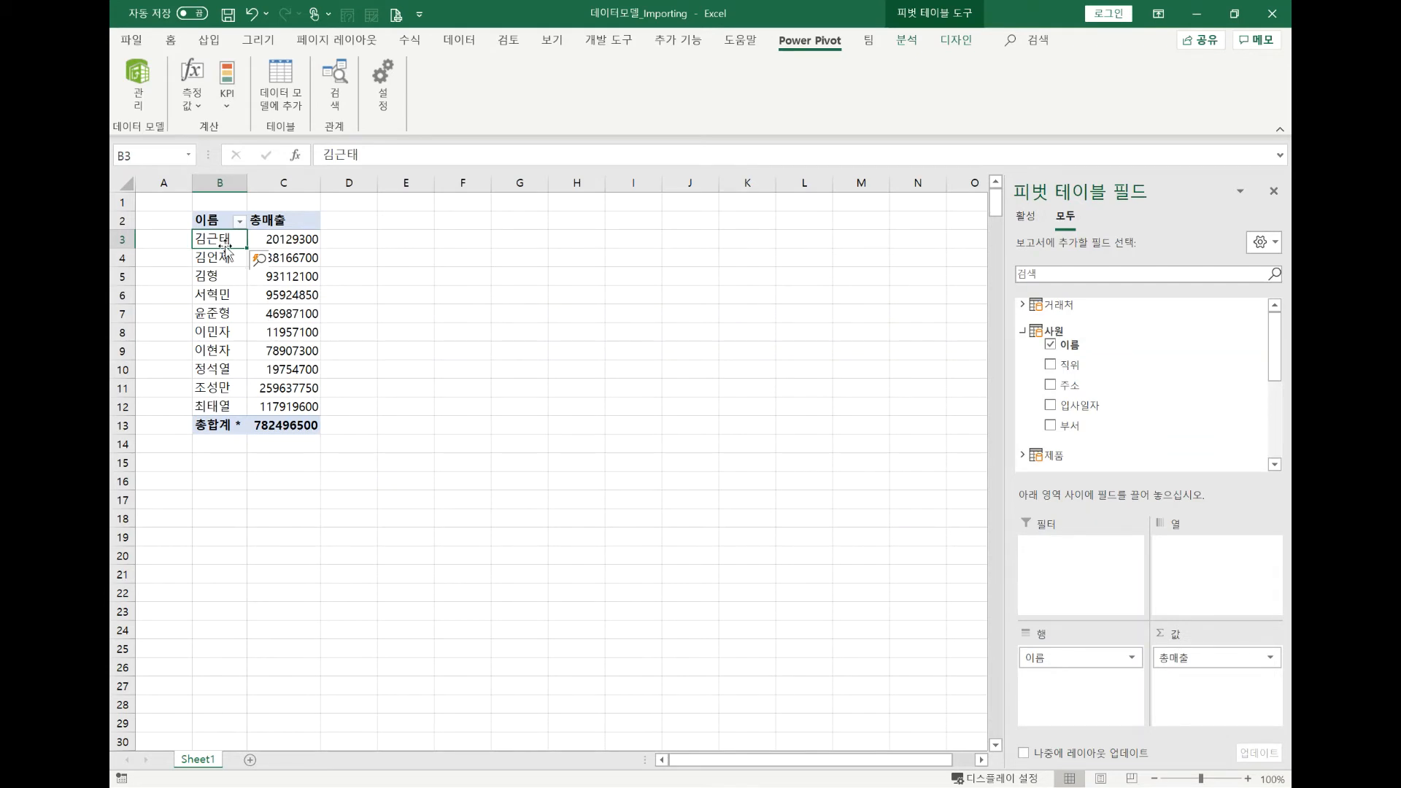
mouse_move(291, 236)
Return to the data model and start a measure named 총매출2 in an empty calculation cell below the 주문일 column.
left_click(133, 80)
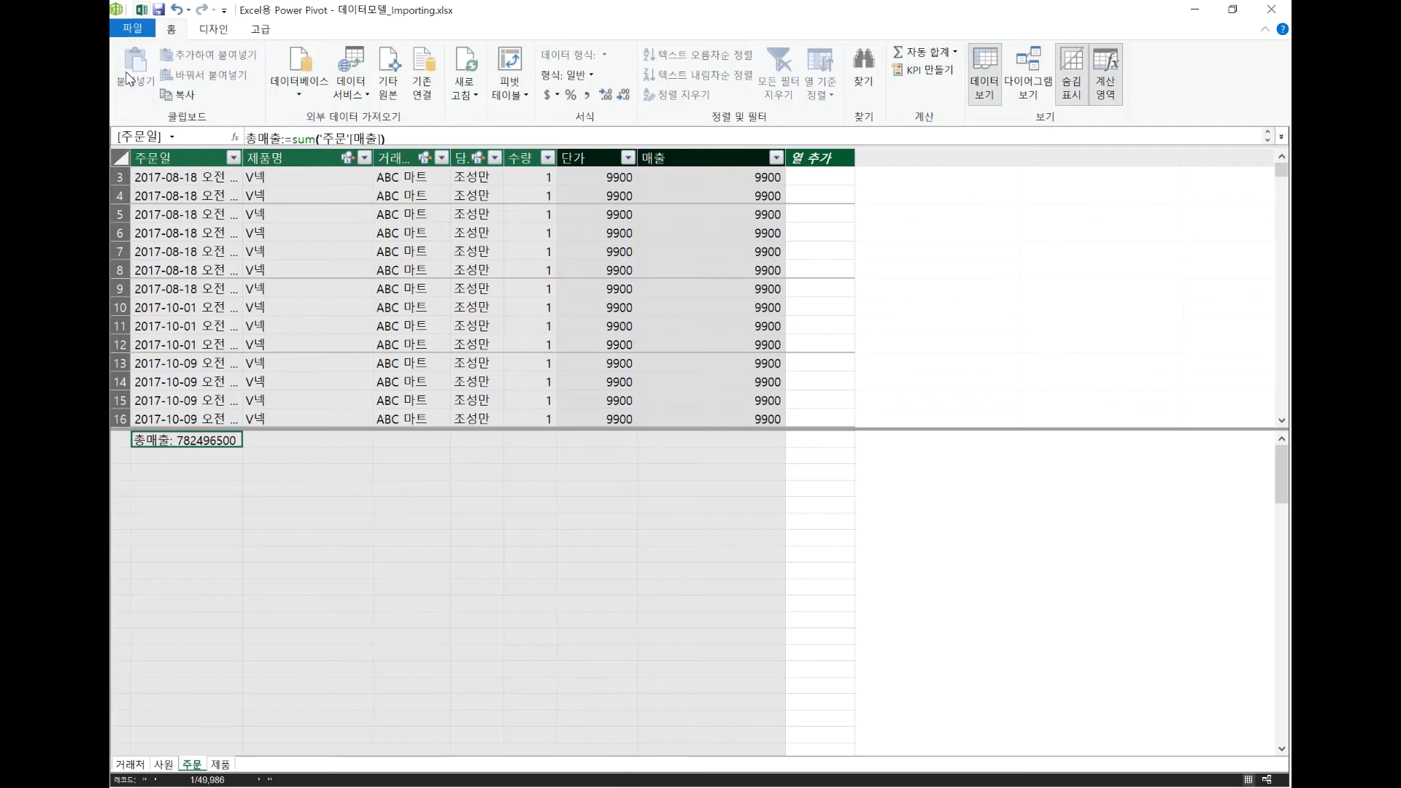
left_click(212, 470)
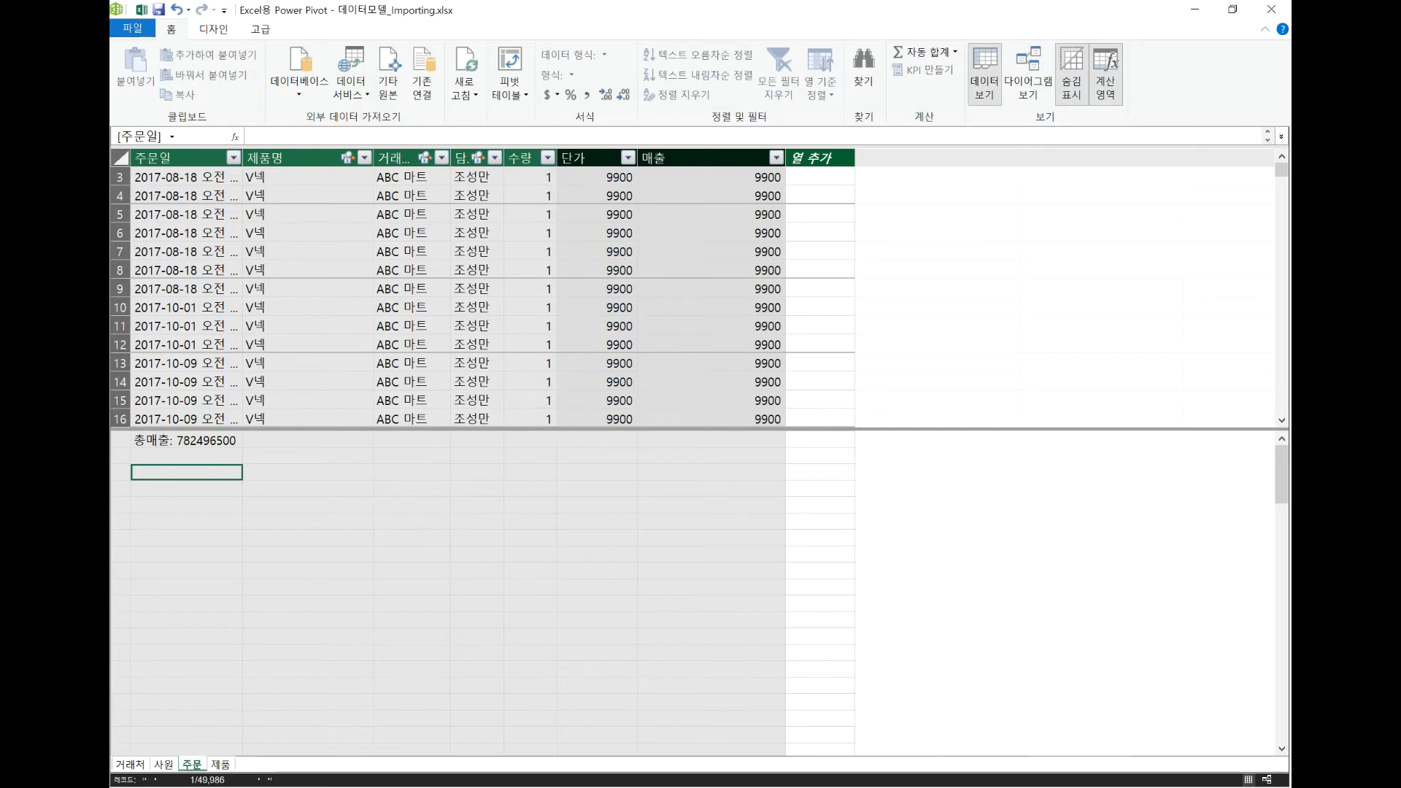
left_click(309, 140)
type("총")
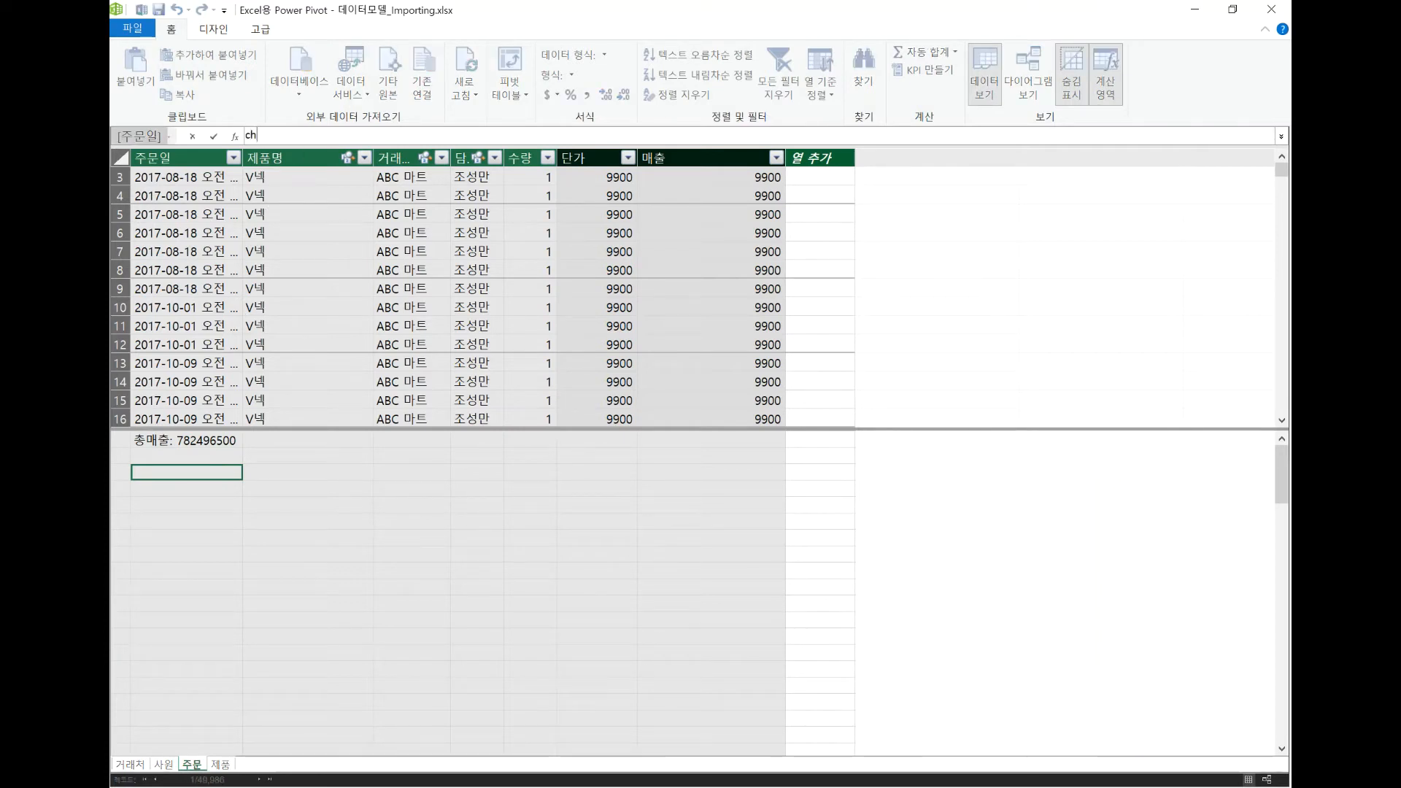
type("매출2:=")
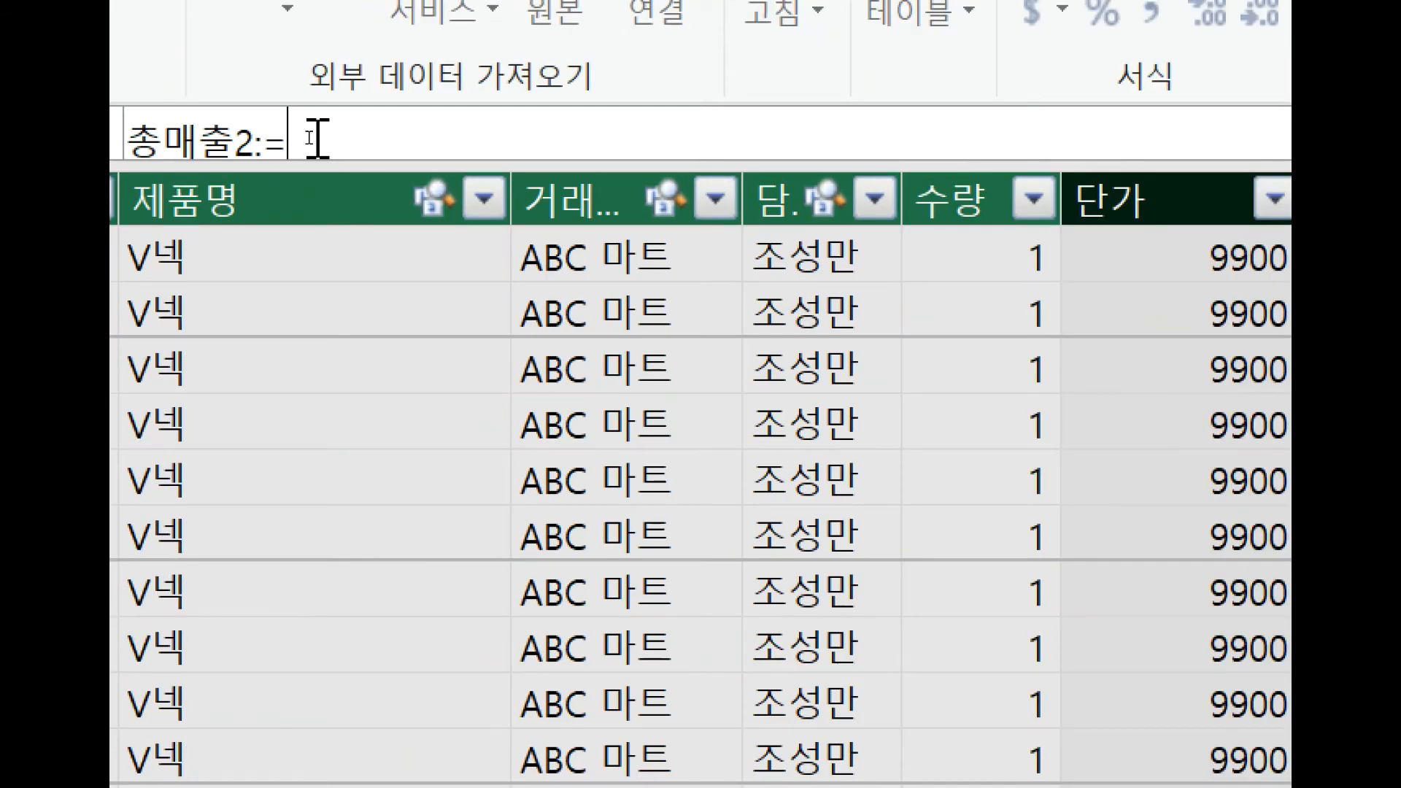
type("sum")
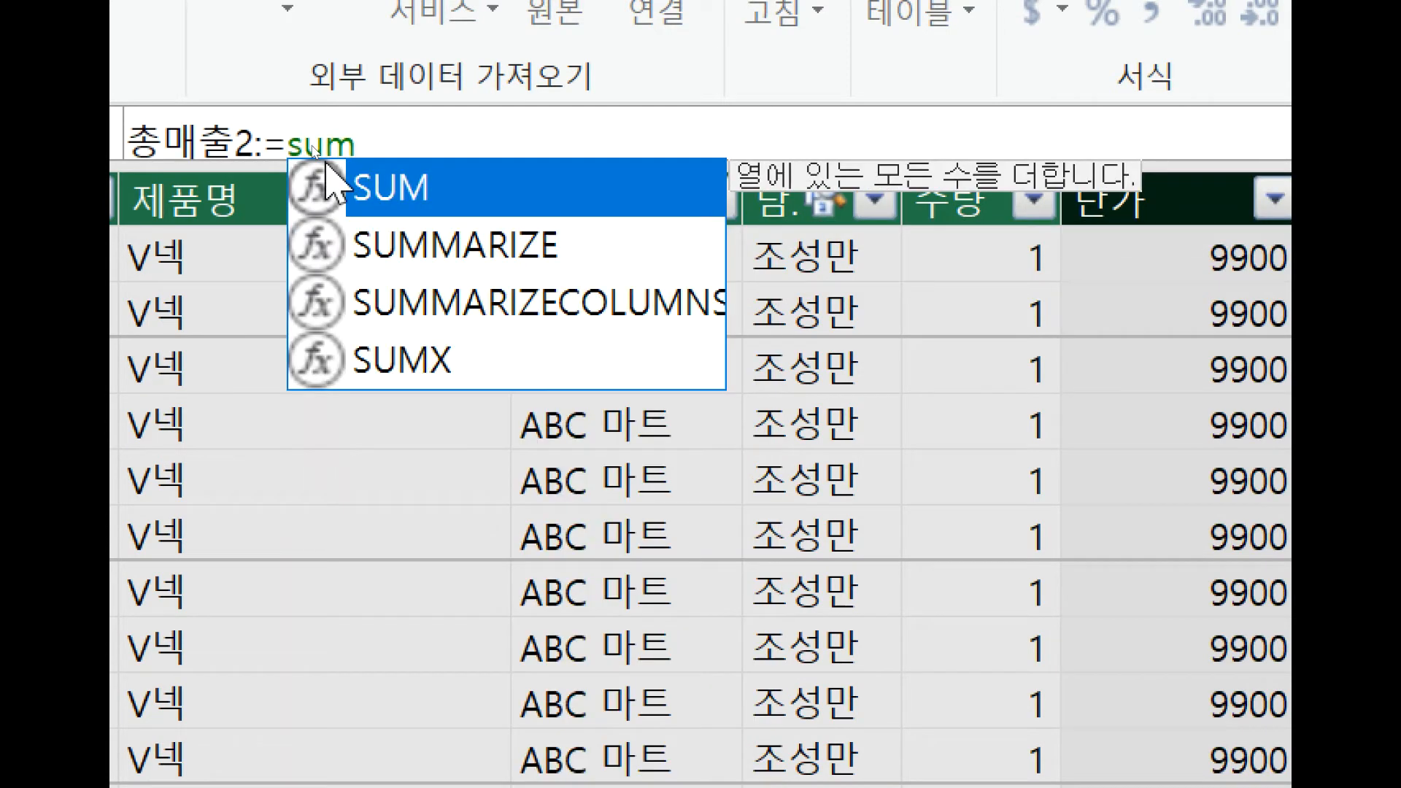
Begin the 총매출2 formula with the SUMX function and supply the '주문' table as its table argument.
double_click(419, 362)
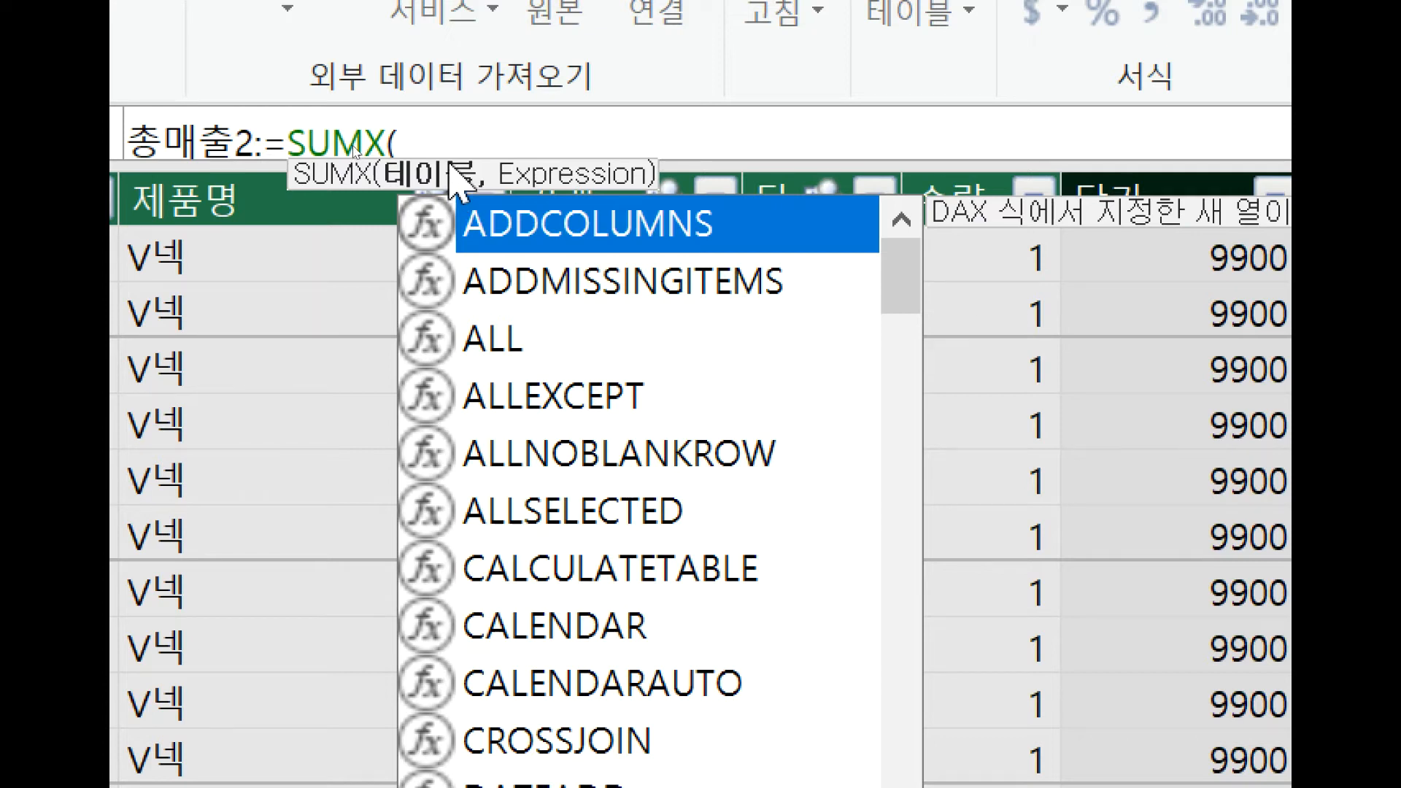
left_click(461, 138)
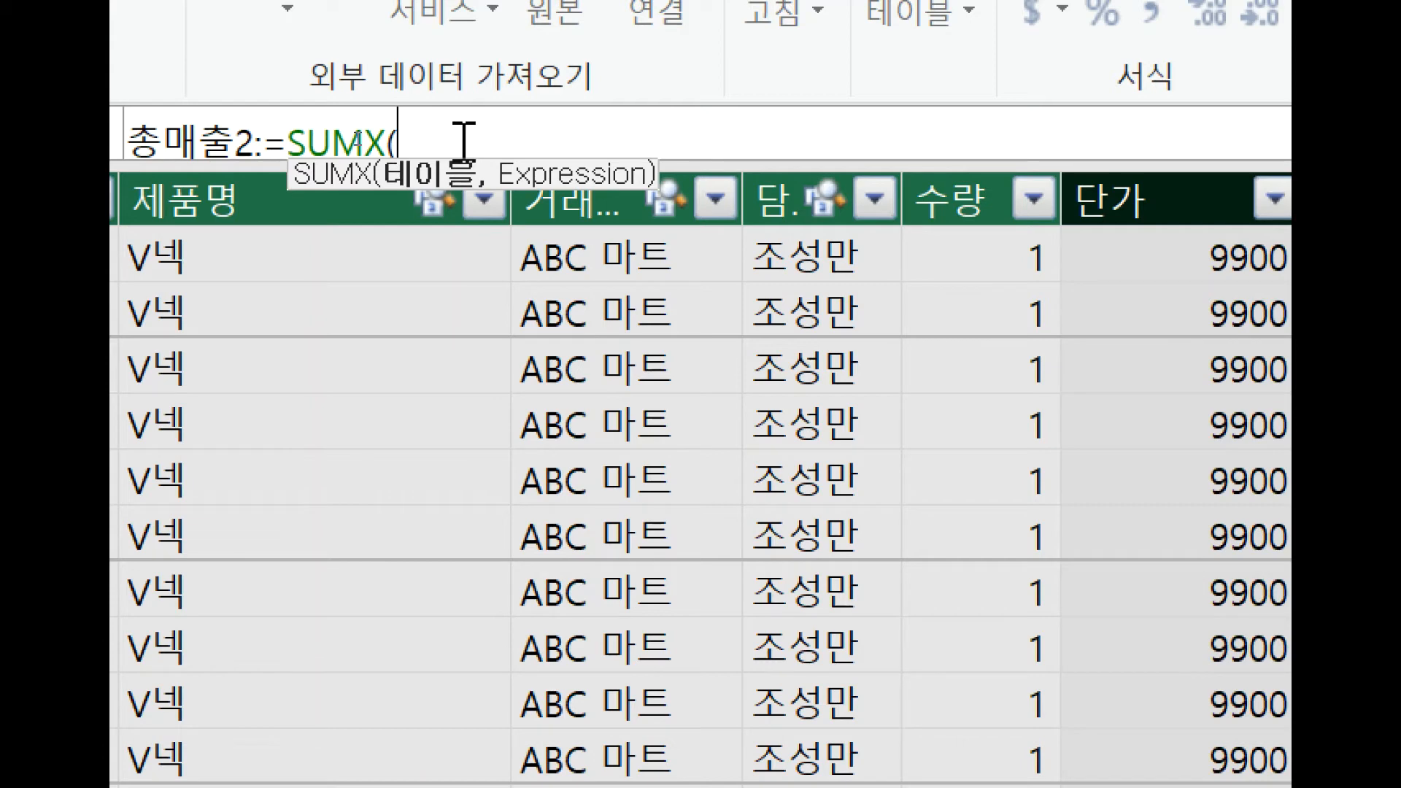
type("'")
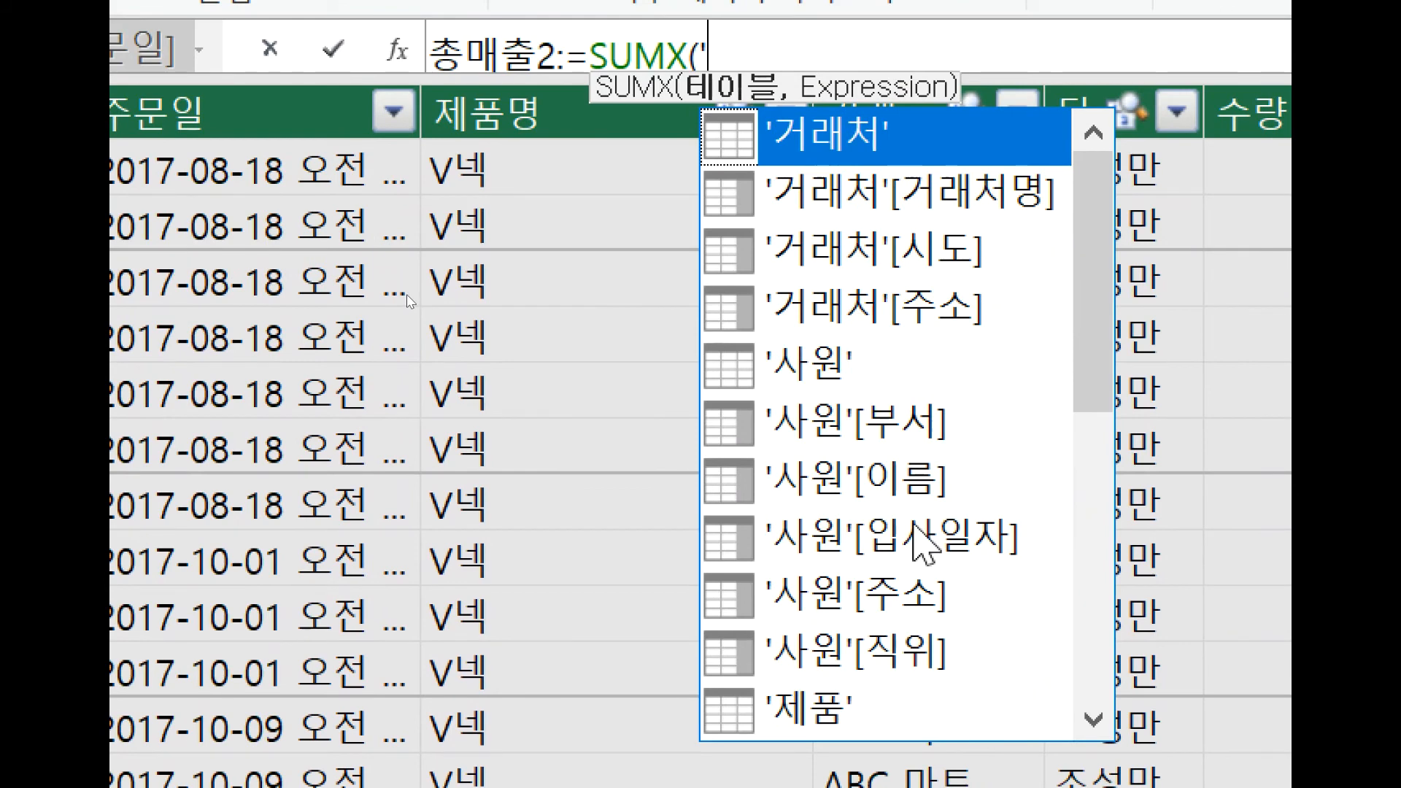
scroll(921, 540, "down", 4)
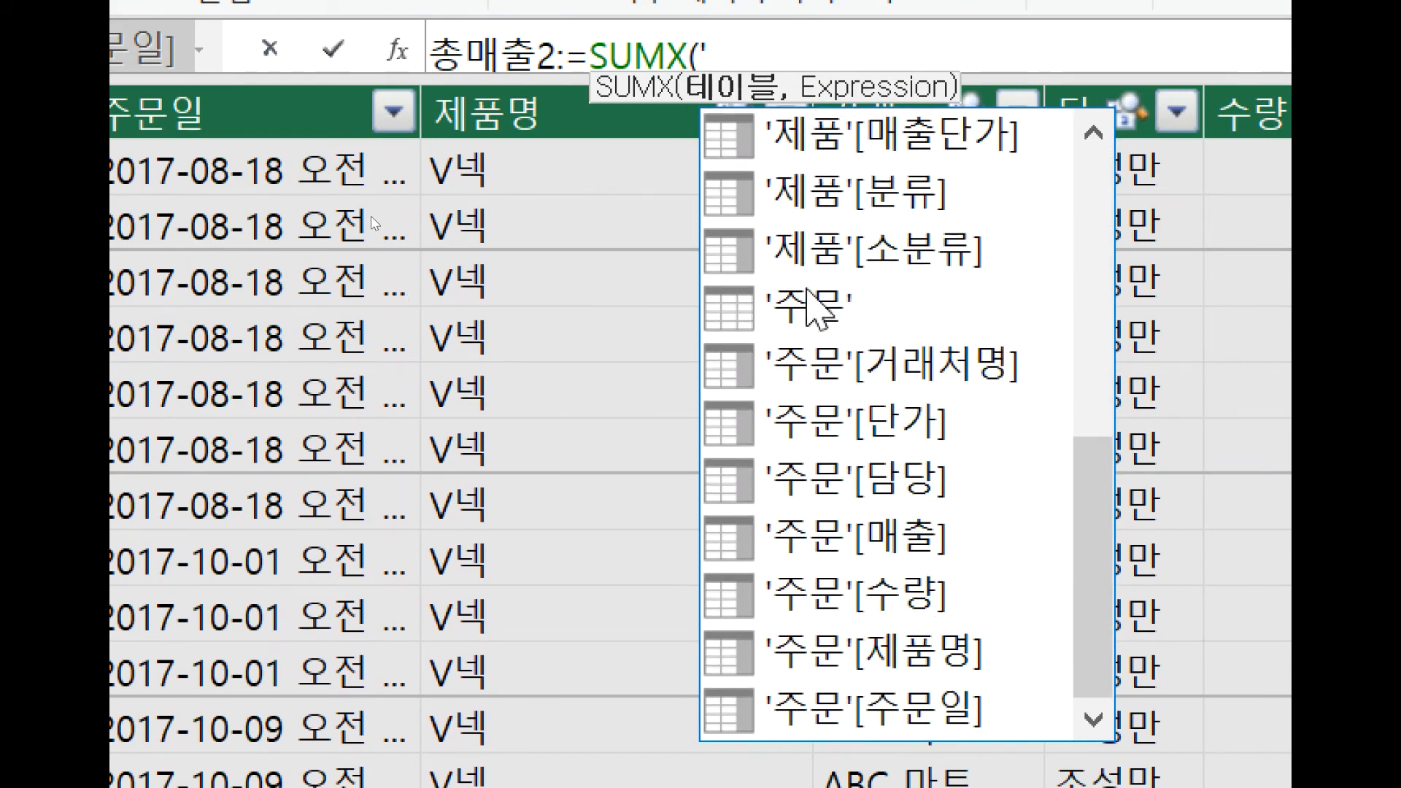
left_click(811, 307)
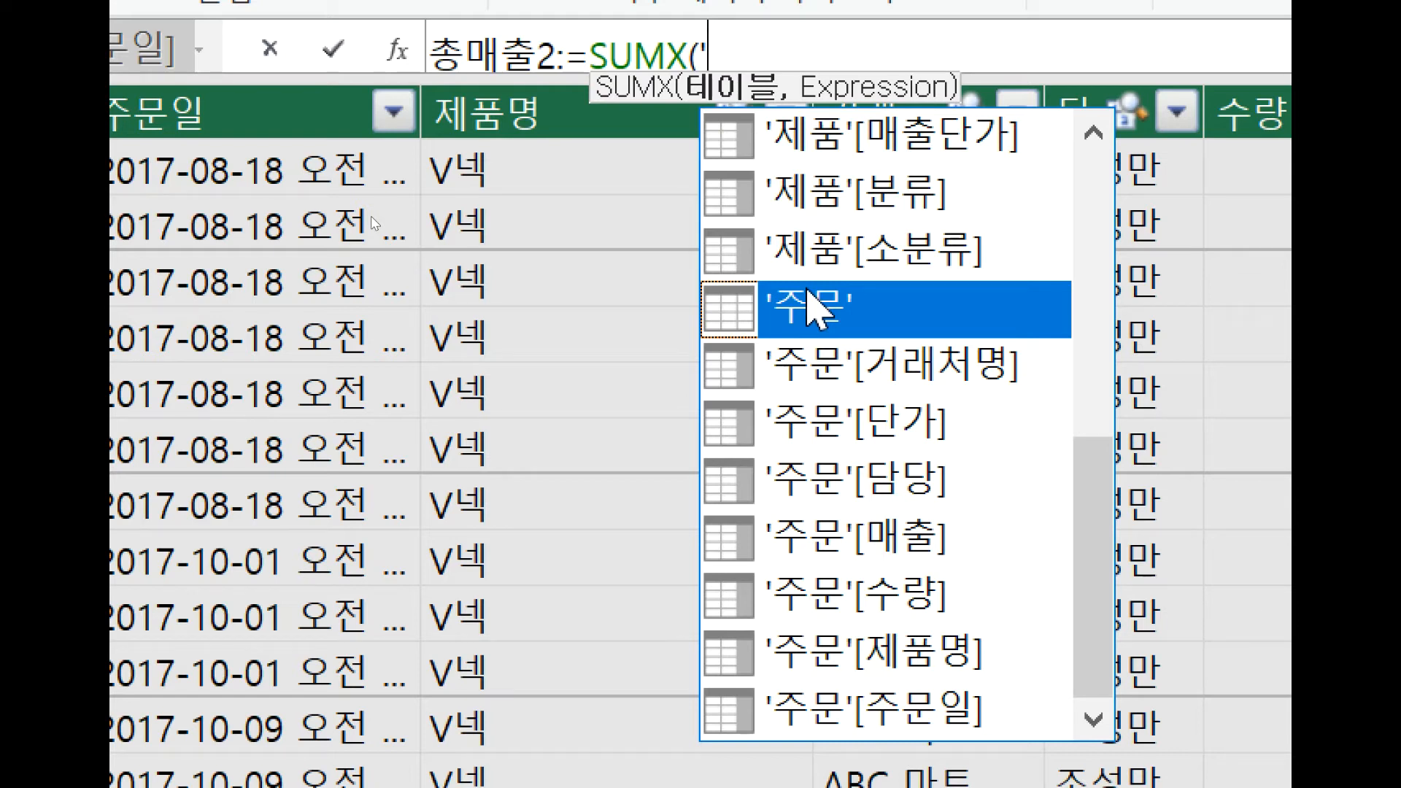
double_click(808, 305)
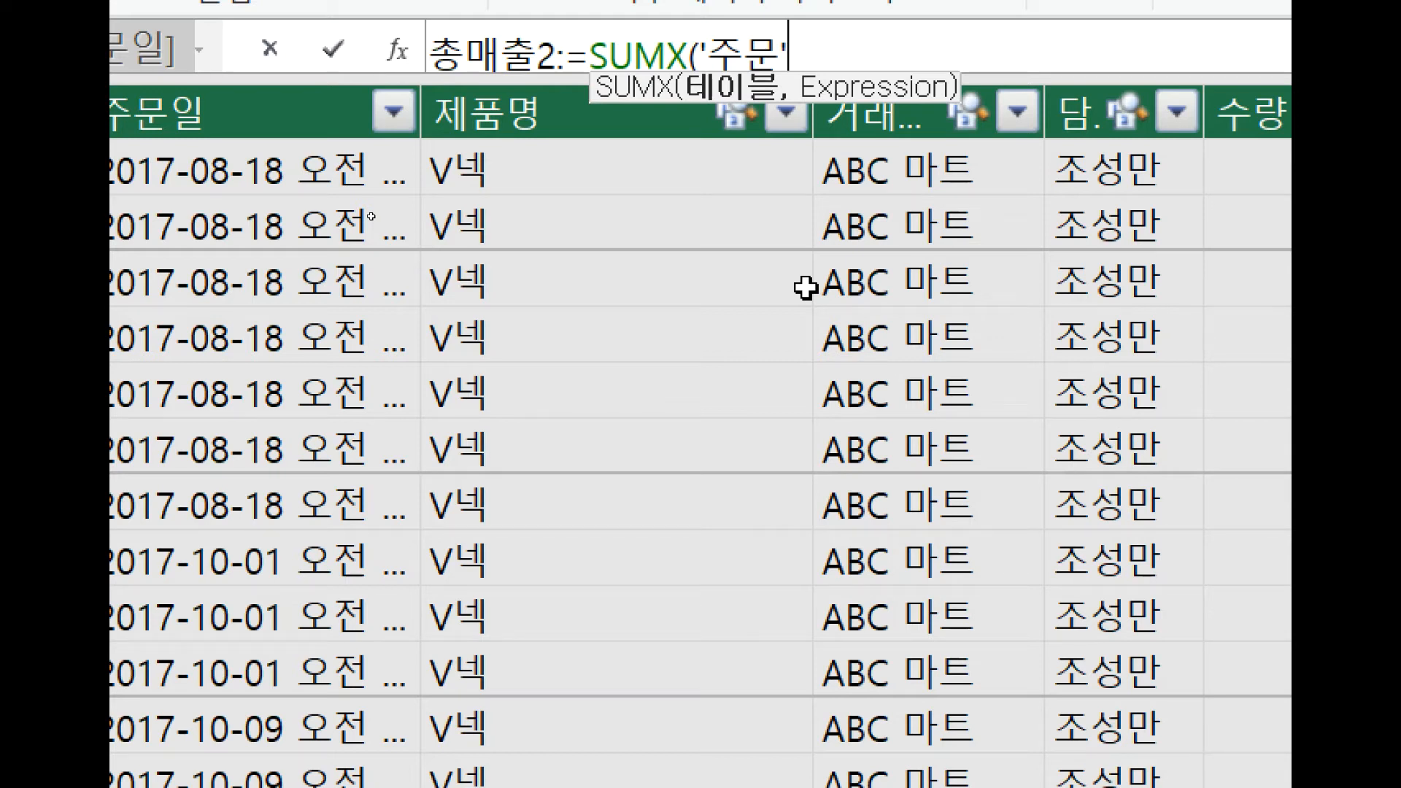
type(",")
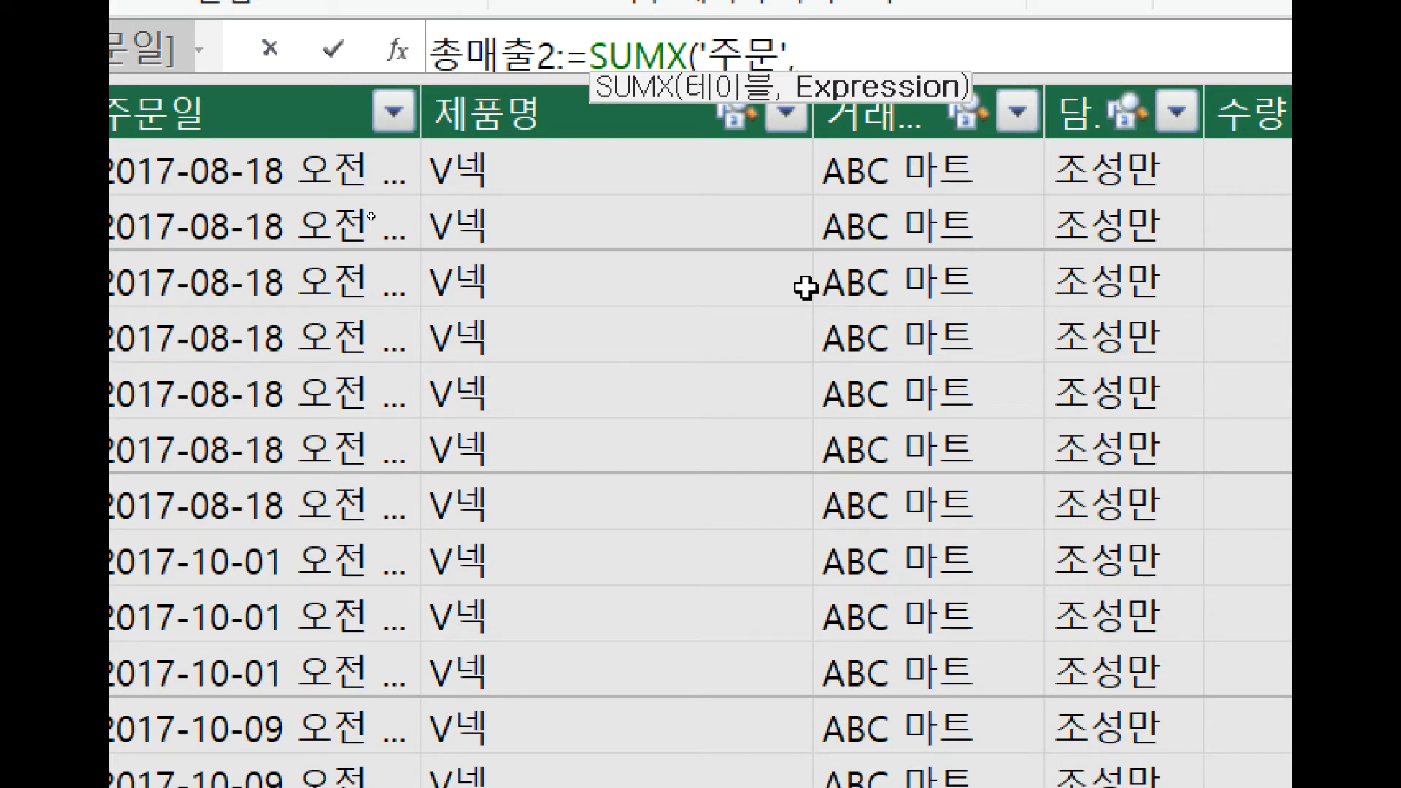
type("'")
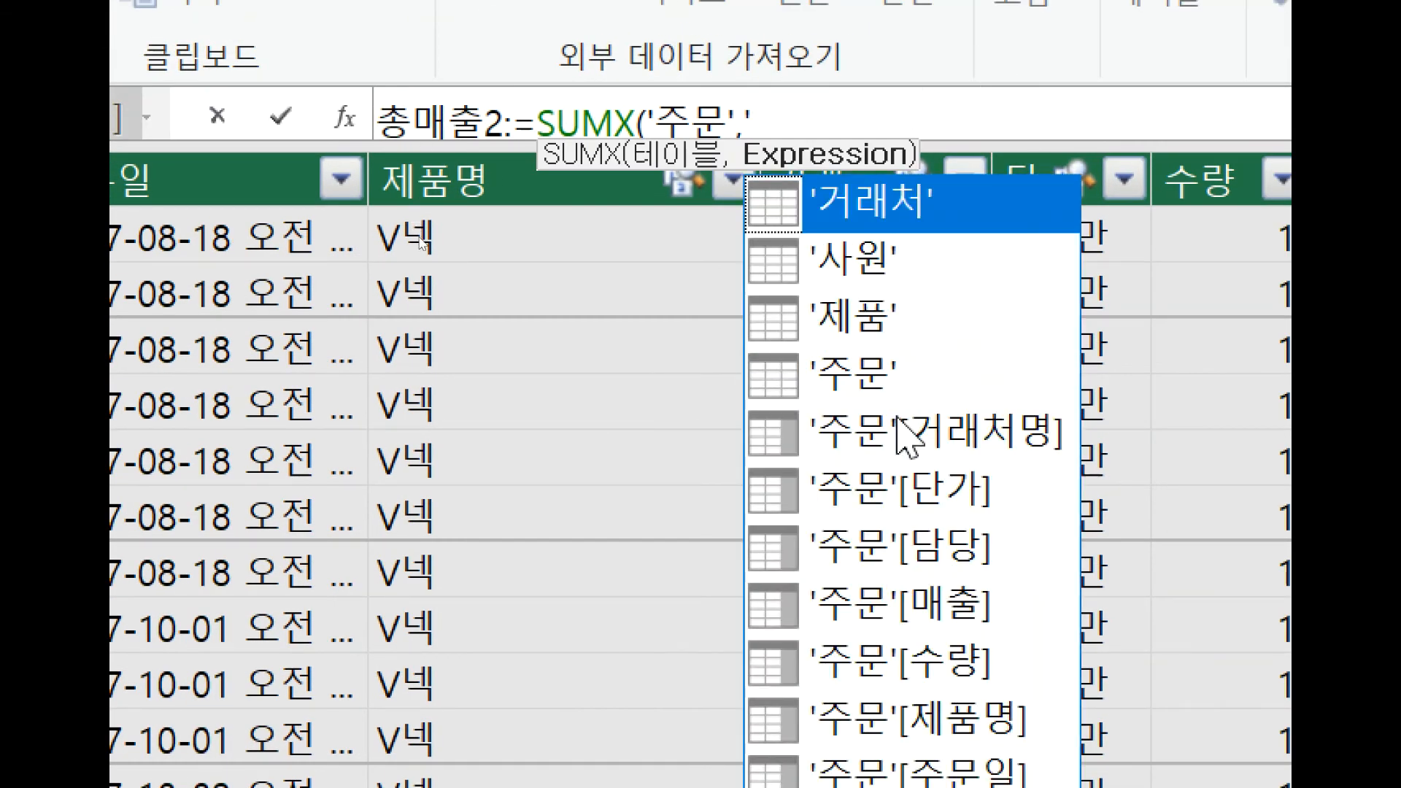
Start the SUMX expression with the '주문'[수량] column followed by the multiplication operator.
left_click(924, 661)
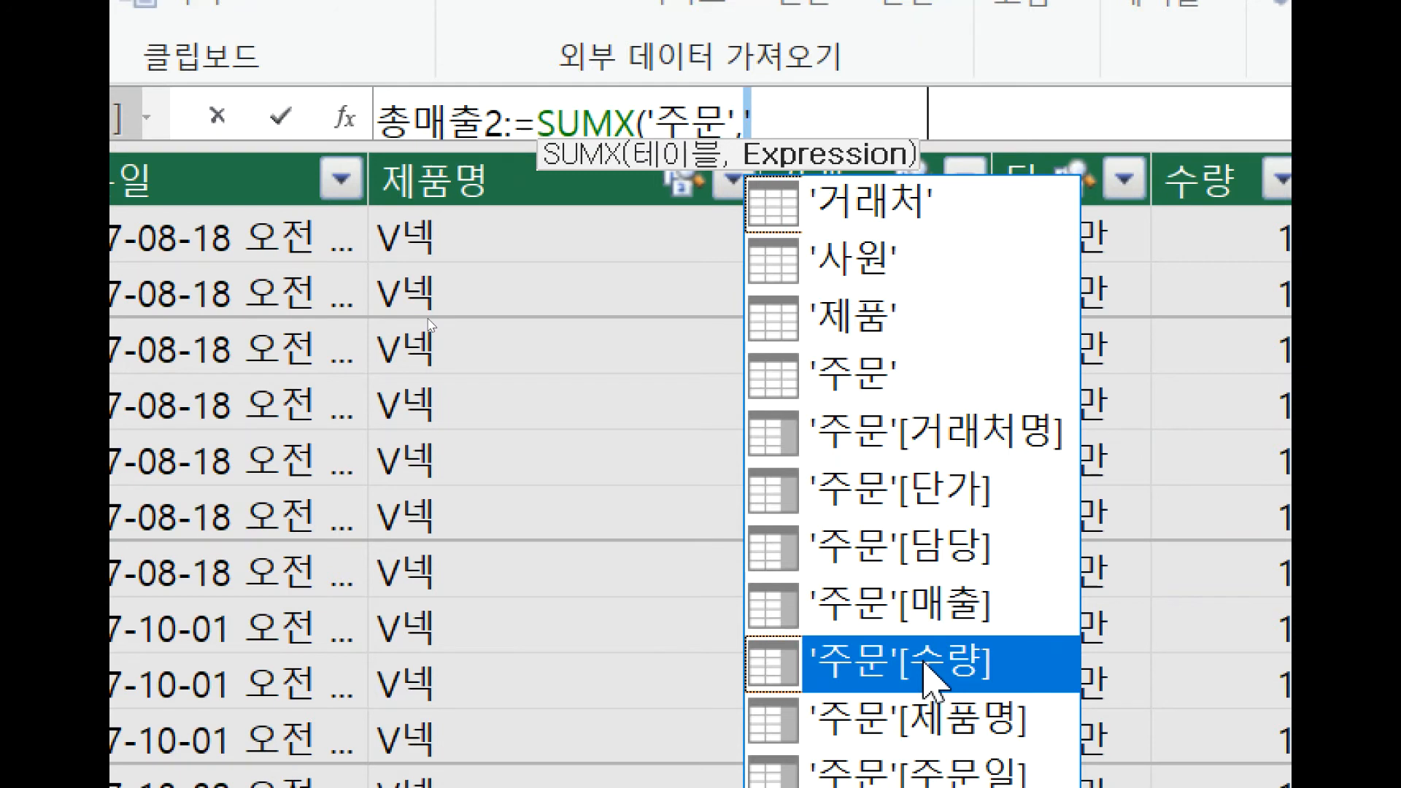
double_click(925, 662)
type("*r")
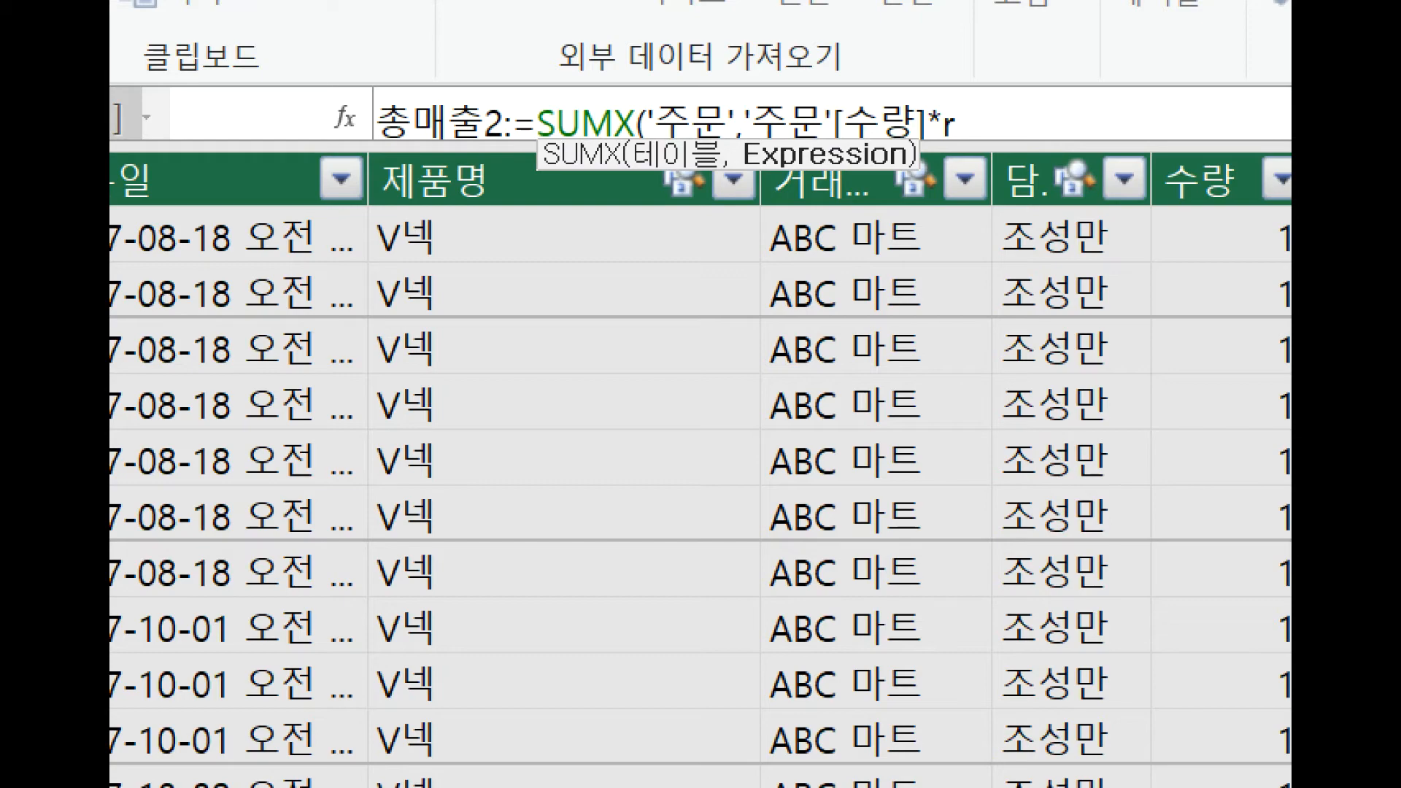
type("e")
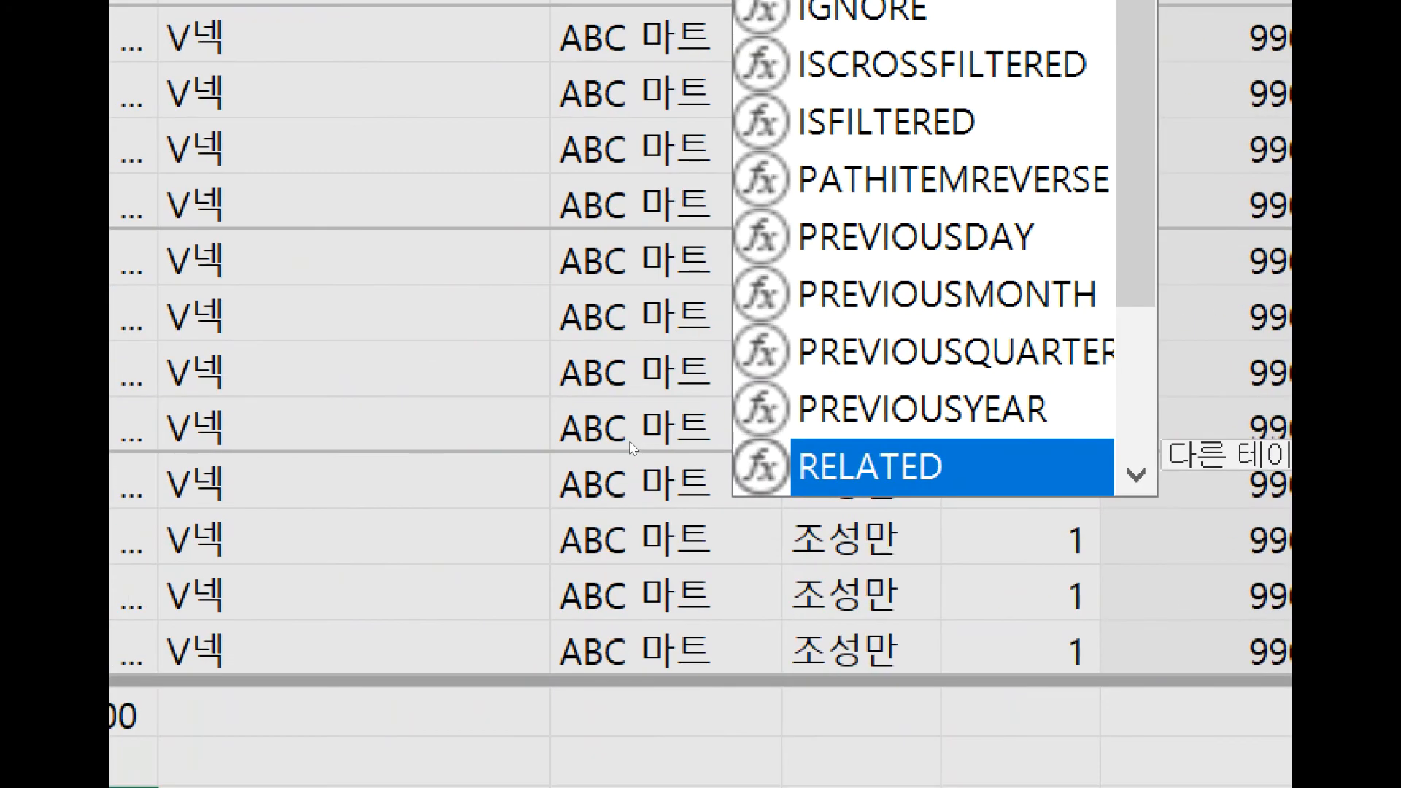
Complete the expression with RELATED('제품'[매출단가]), close both functions and commit the 총매출2 measure.
key("Tab")
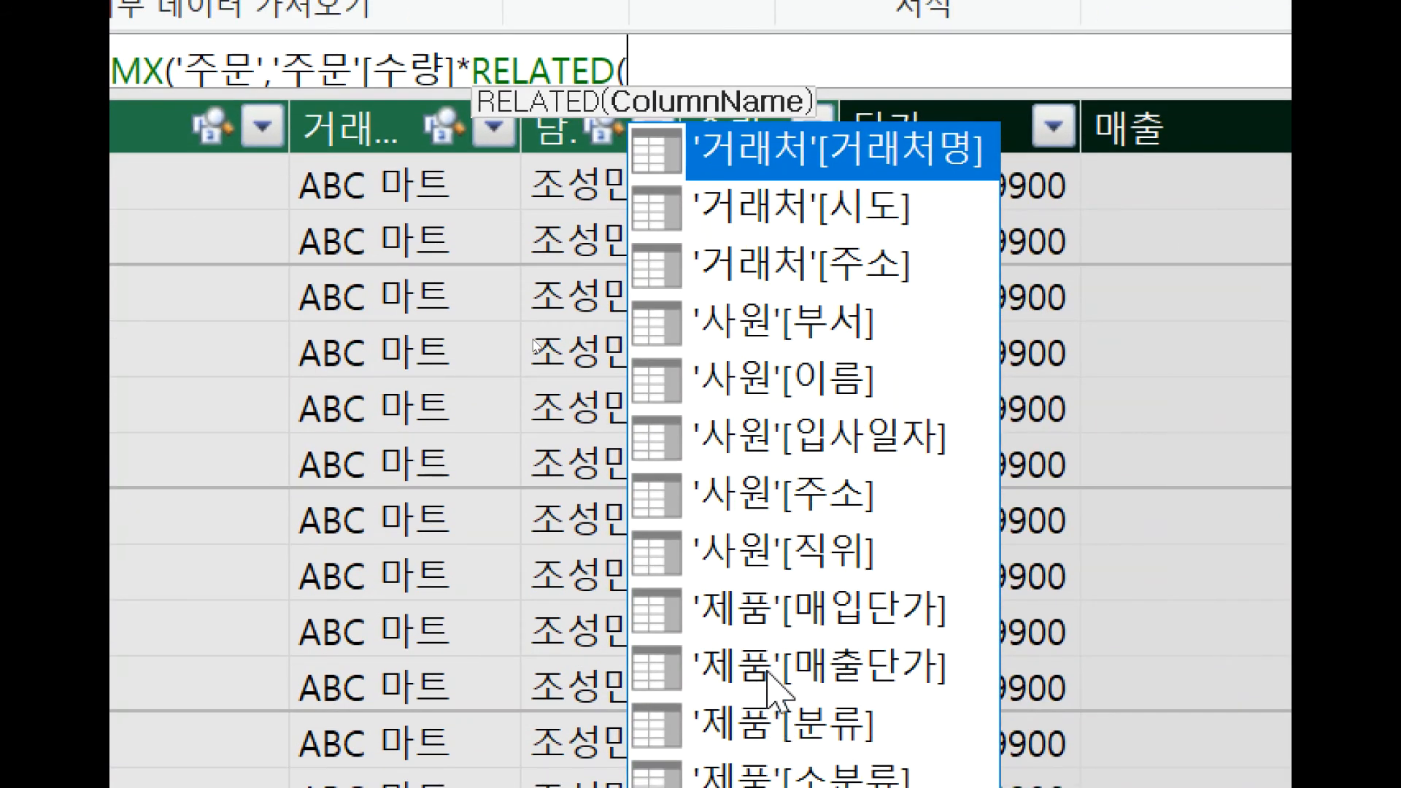
left_click(767, 777)
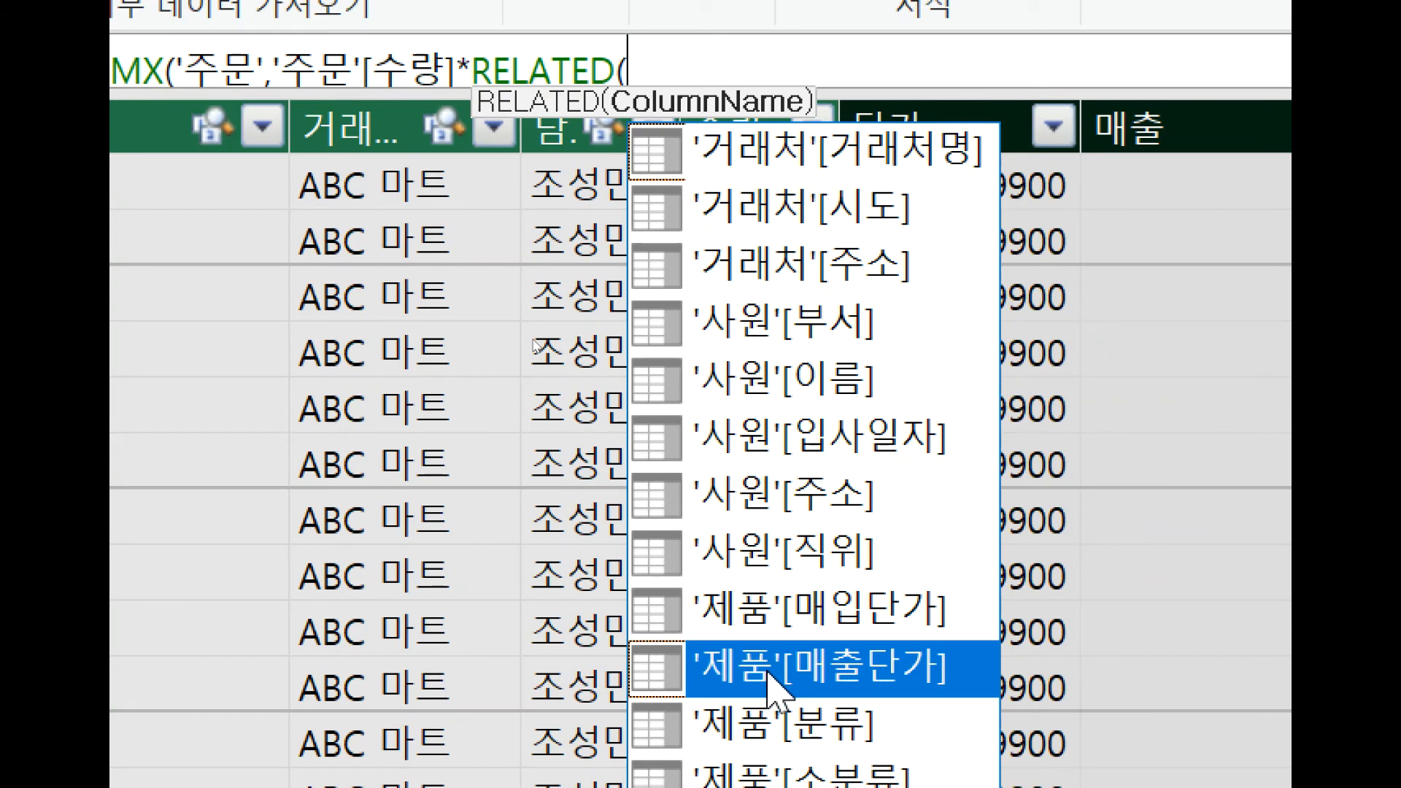
double_click(768, 672)
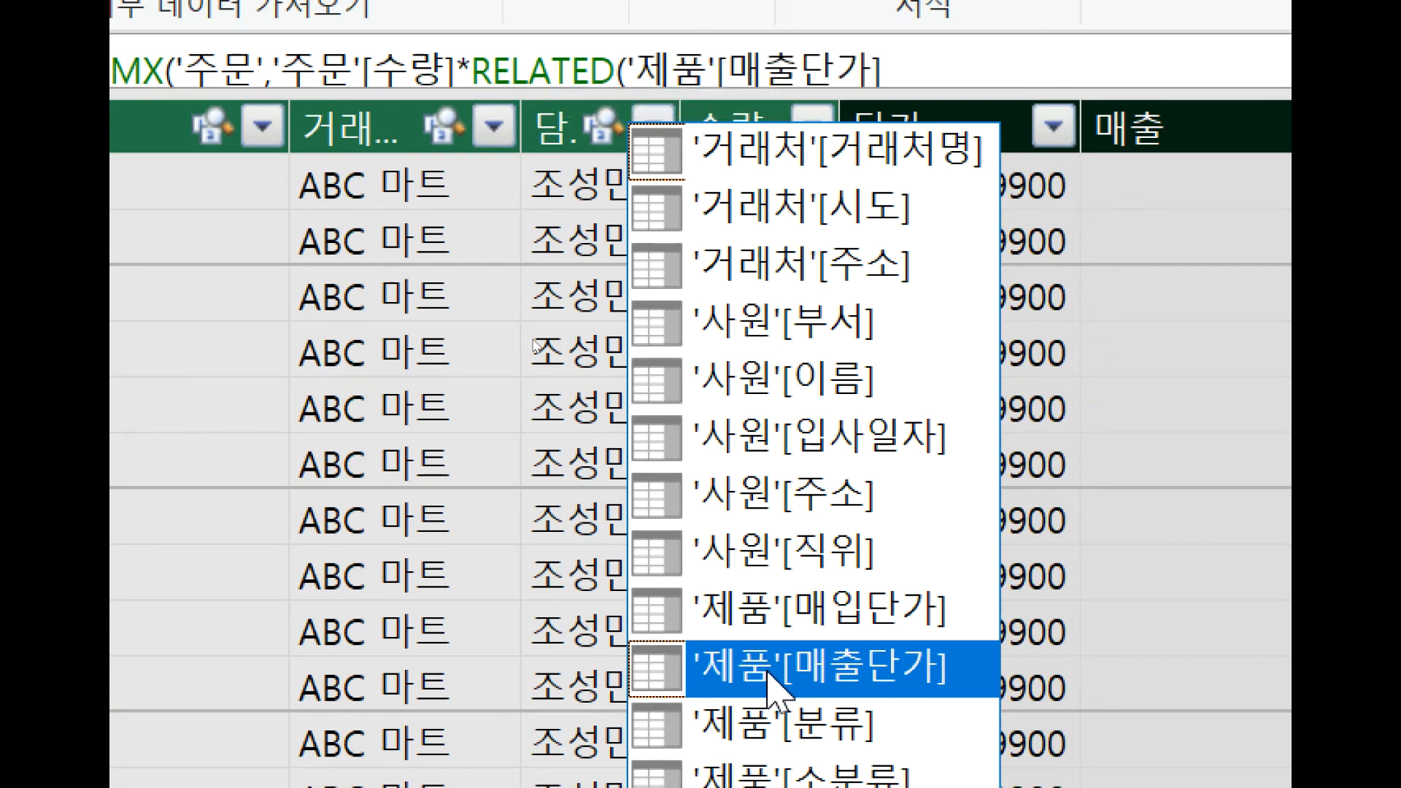
type(")")
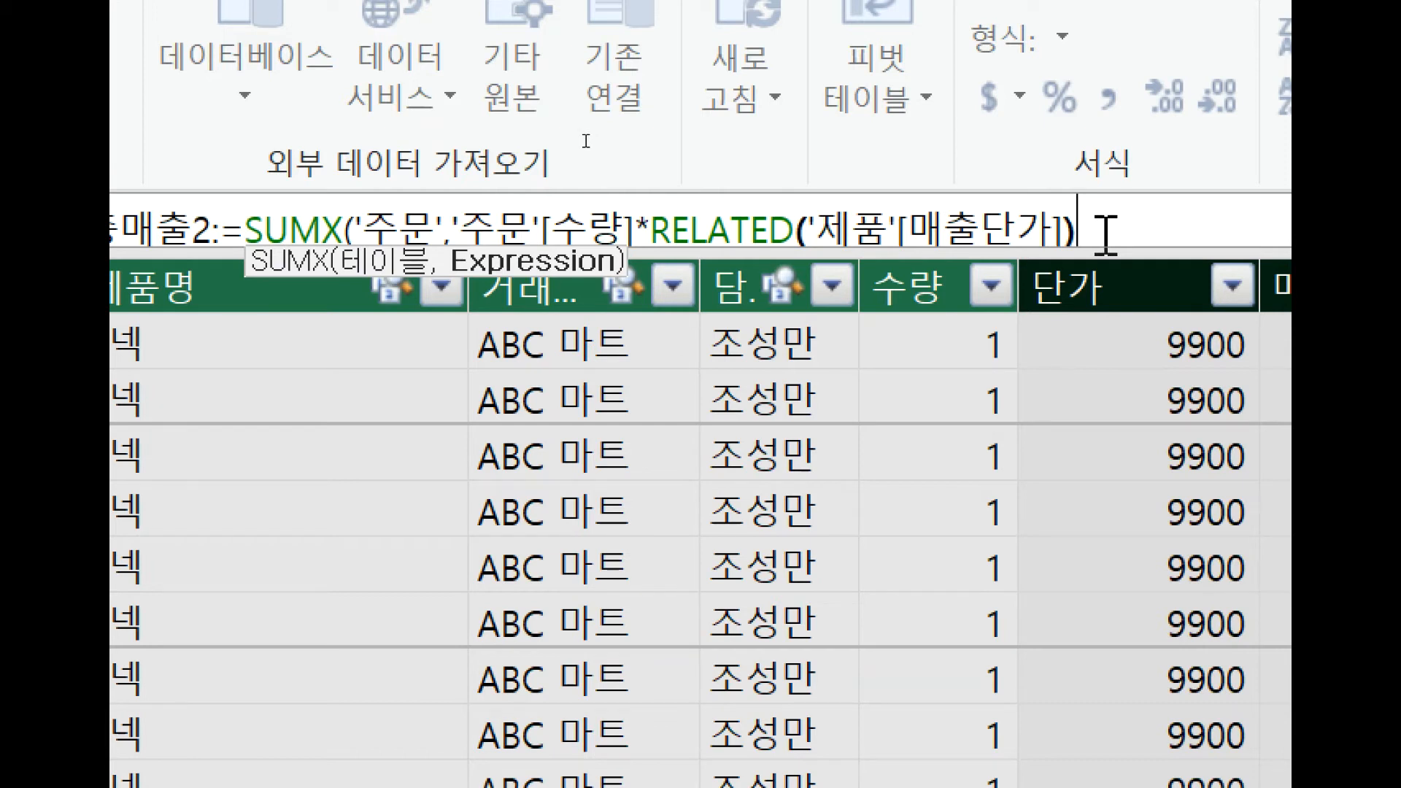
type(")")
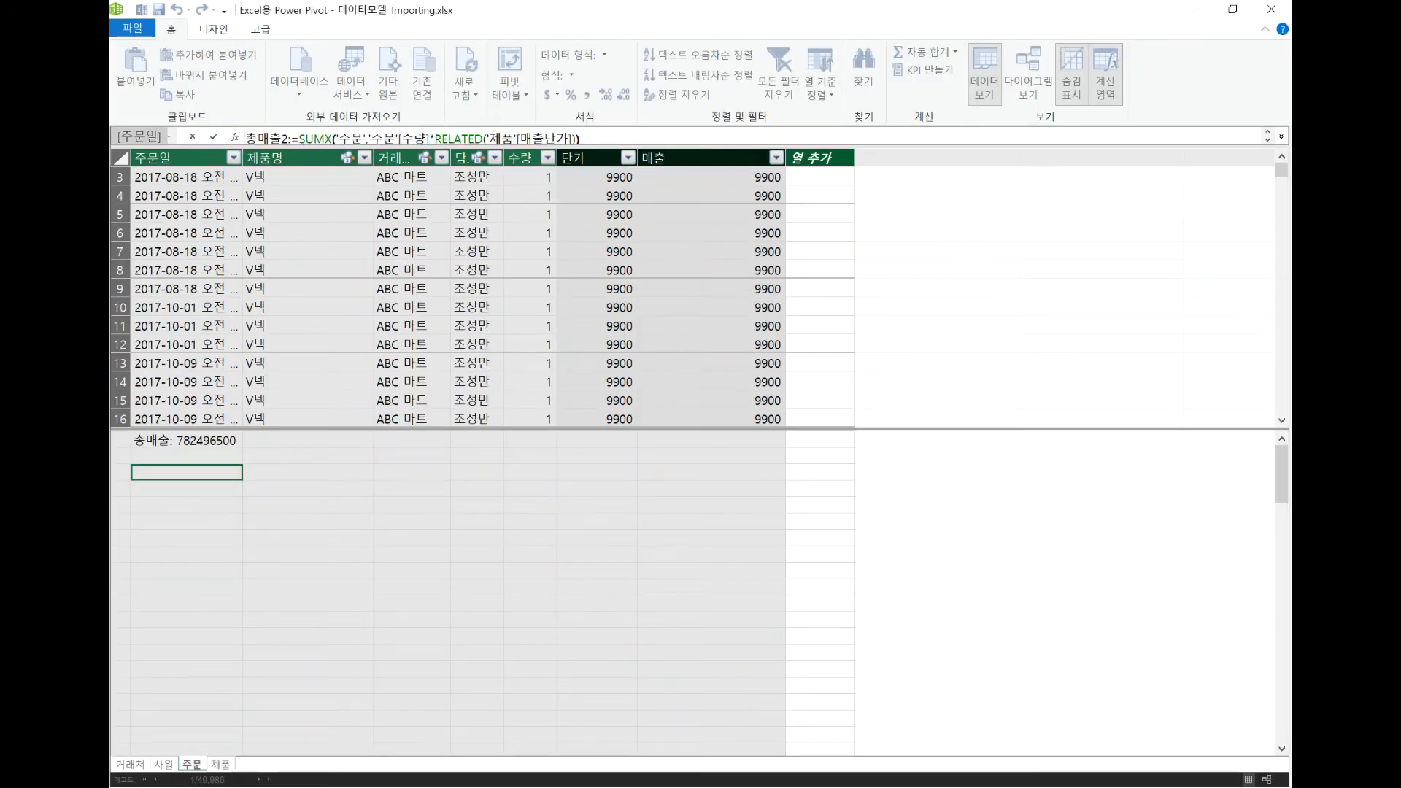
key("Return")
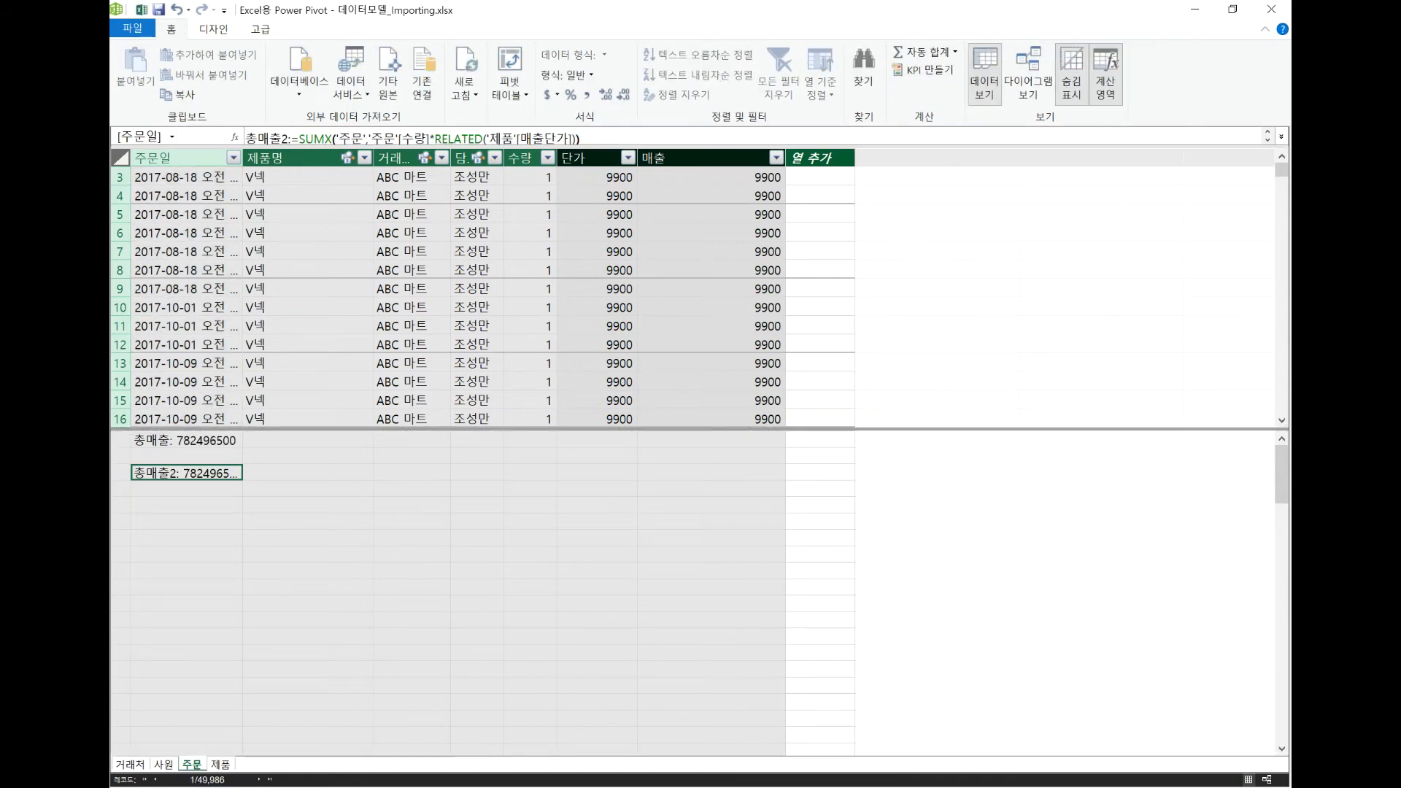
Switch to the Excel workbook and add the 총매출2 measure of the 주문 table to the PivotTable's values.
left_click(148, 12)
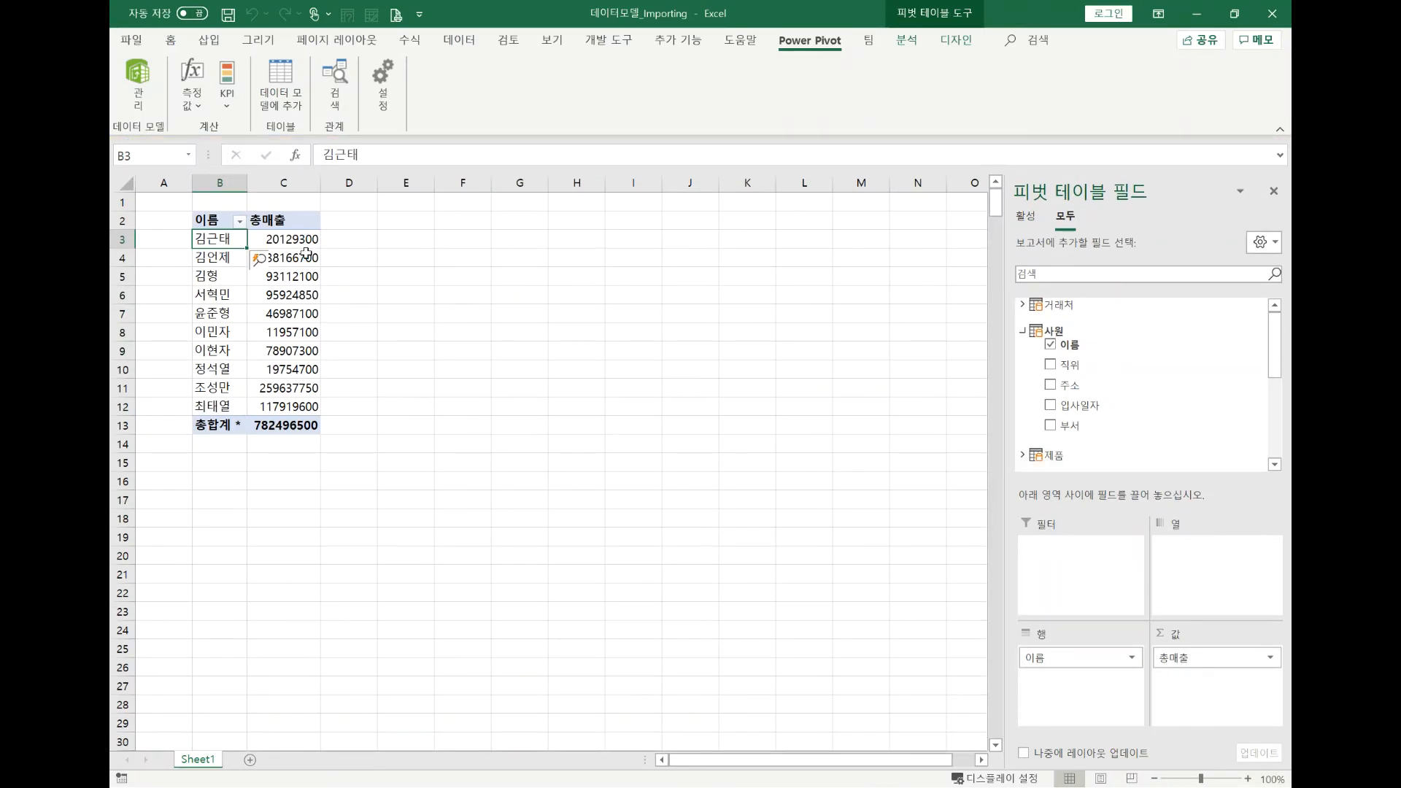
scroll(1120, 423, "down", 3)
scroll(1121, 429, "down", 1)
left_click_drag(1132, 451, 1203, 689)
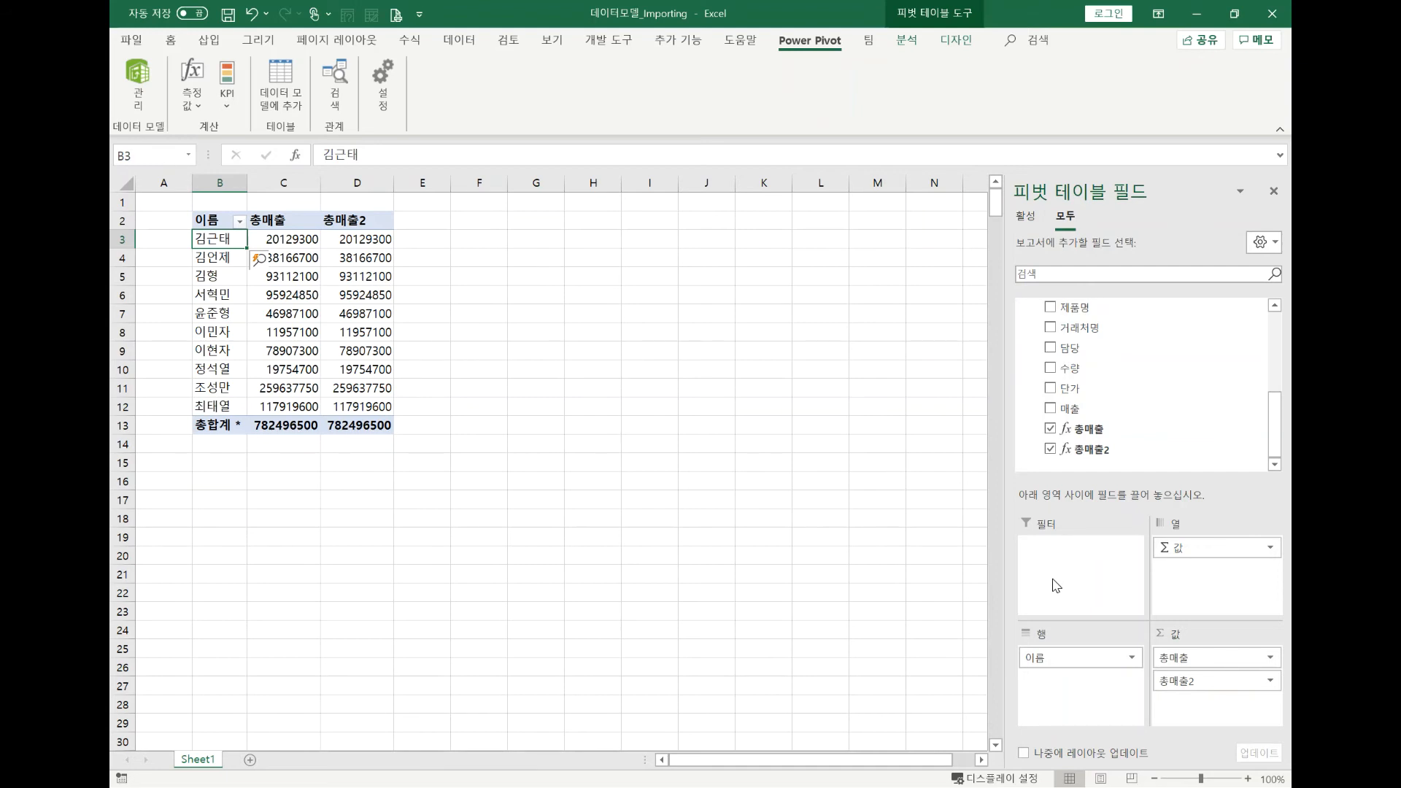
Return to the data model and compare the formulas of the 총매출 and 총매출2 measures and the 단가 and 매출 columns.
left_click(143, 95)
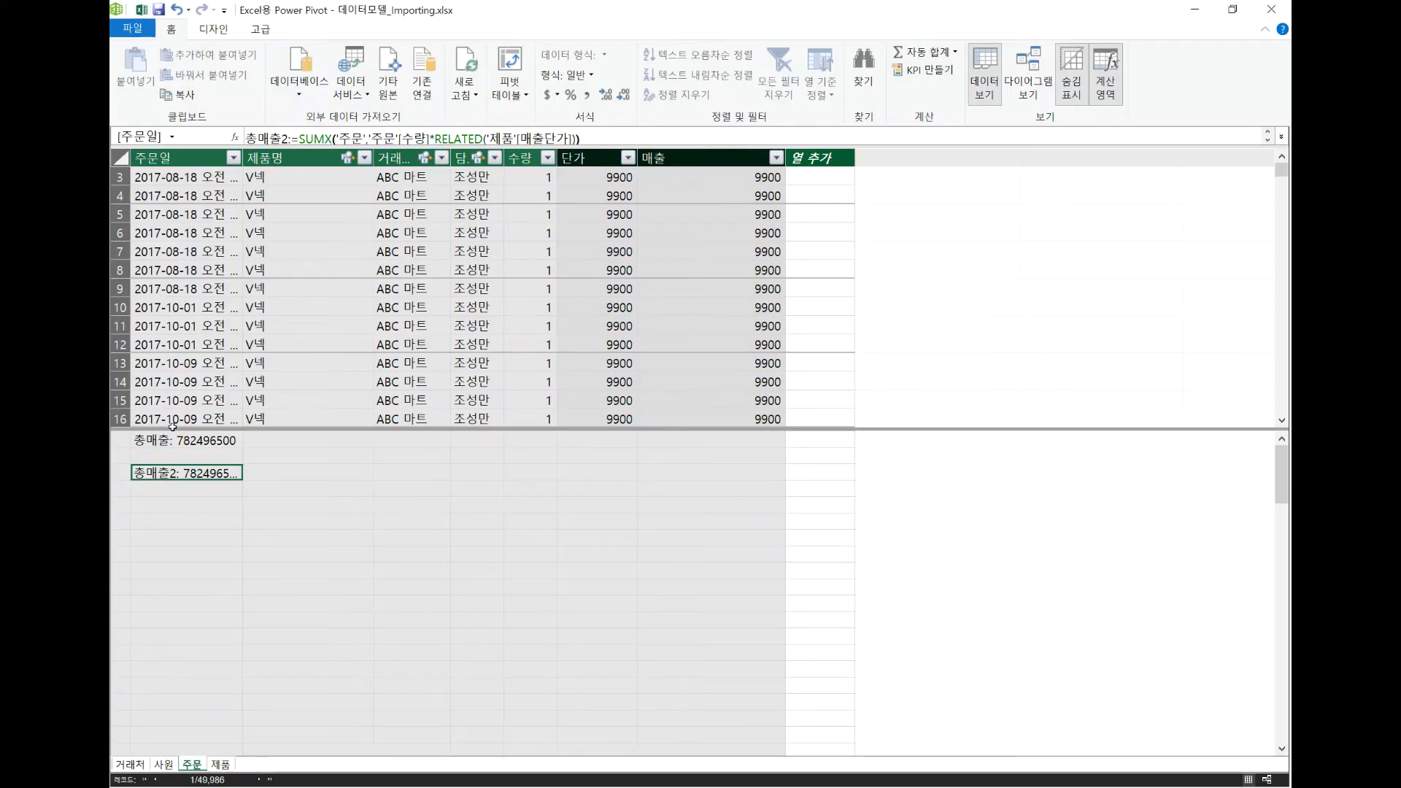
left_click(176, 444)
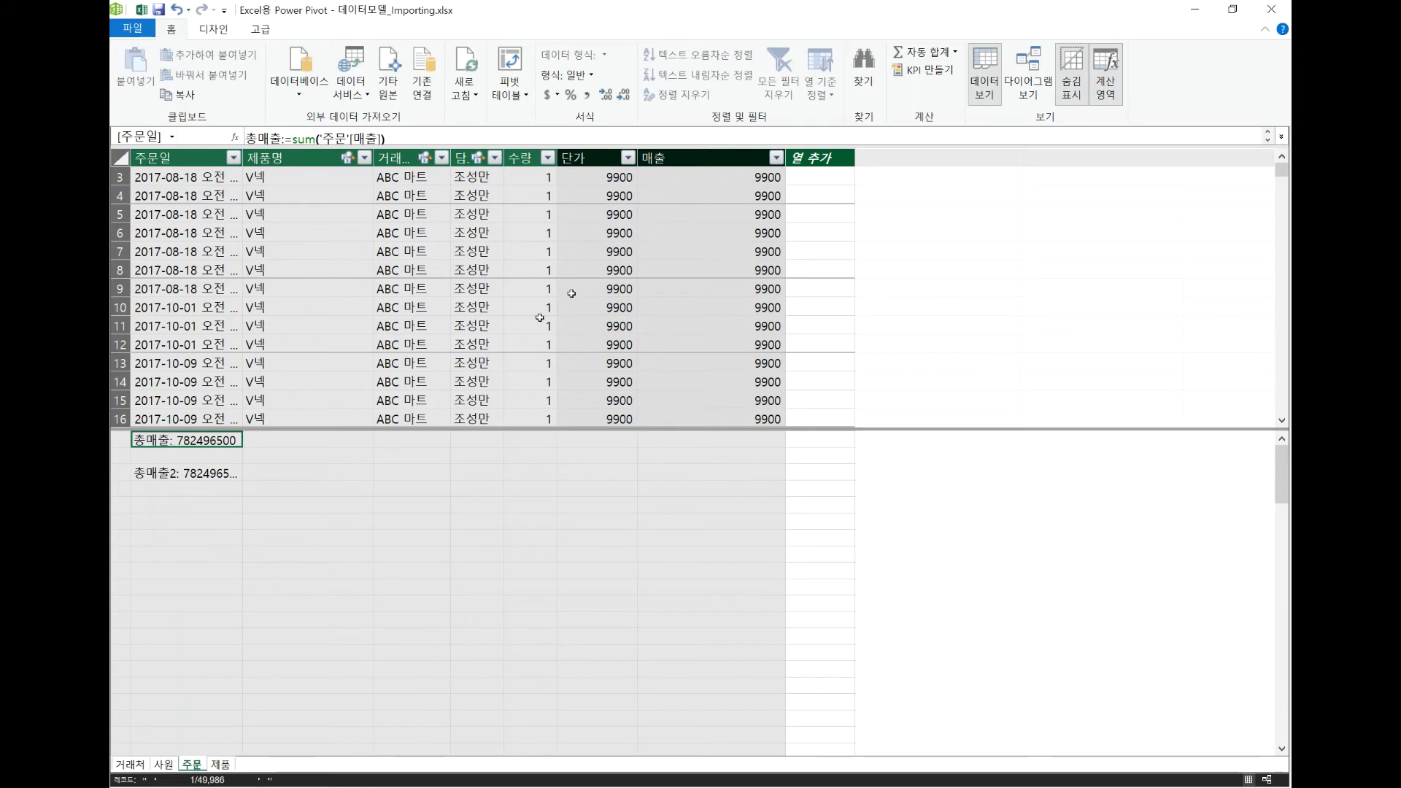
left_click(211, 476)
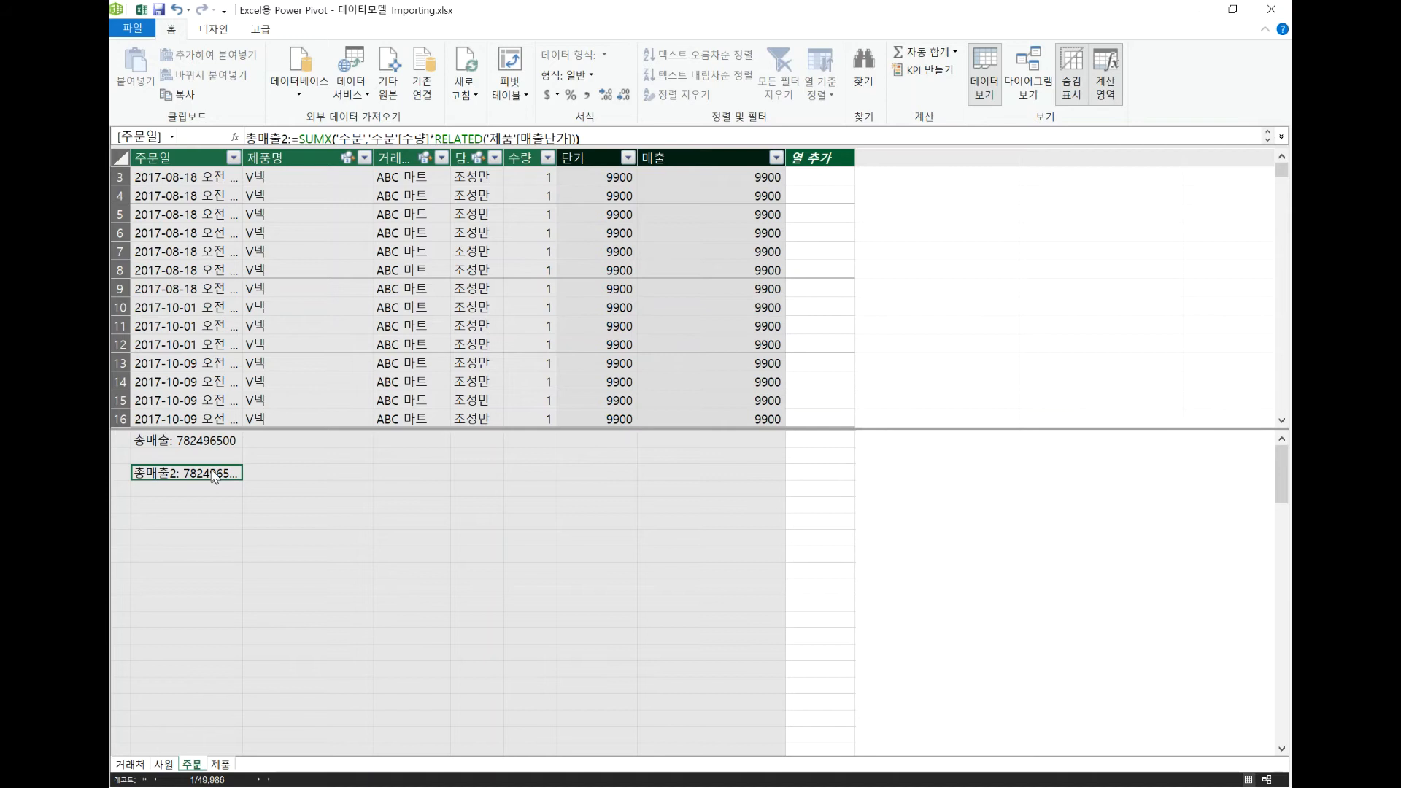
mouse_move(349, 151)
left_click(602, 158)
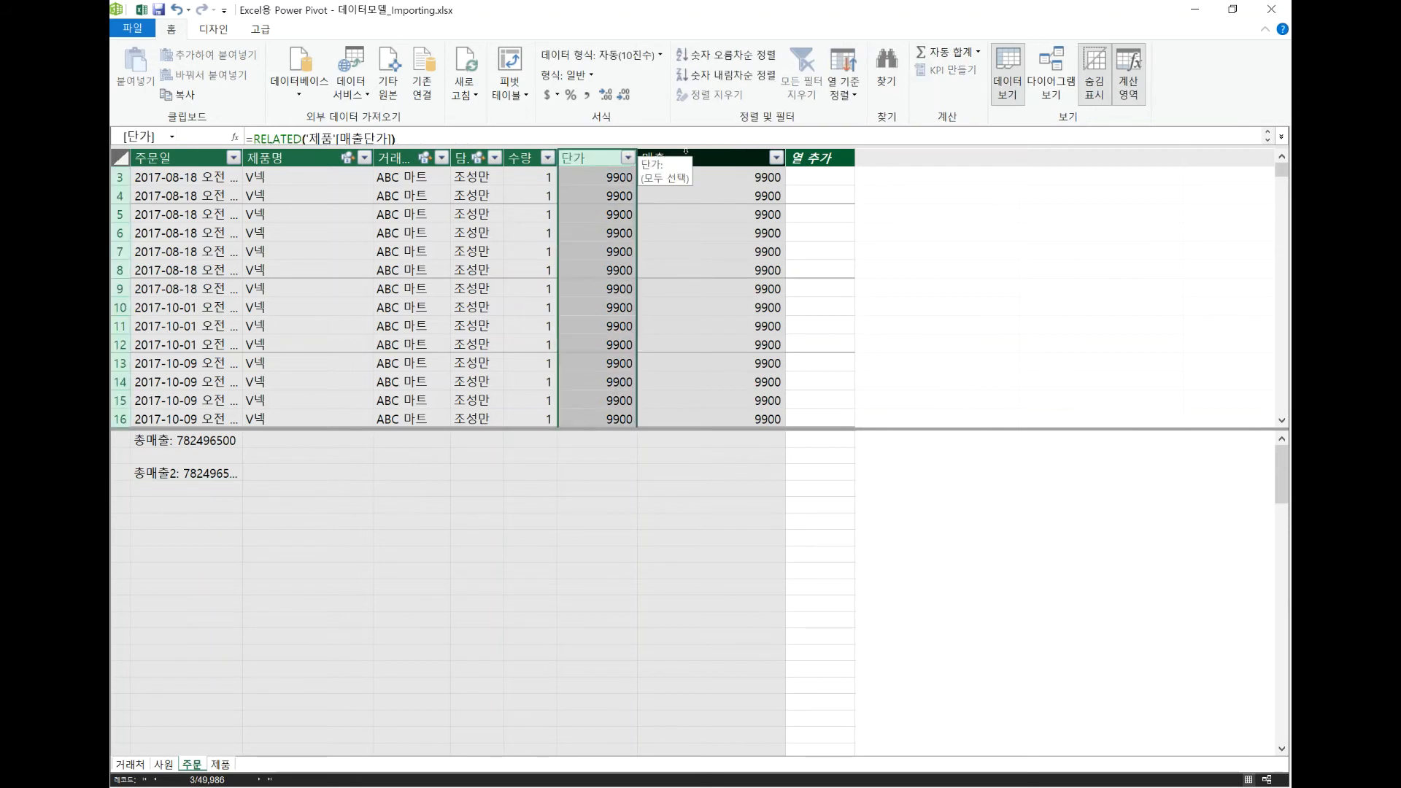
left_click(687, 156)
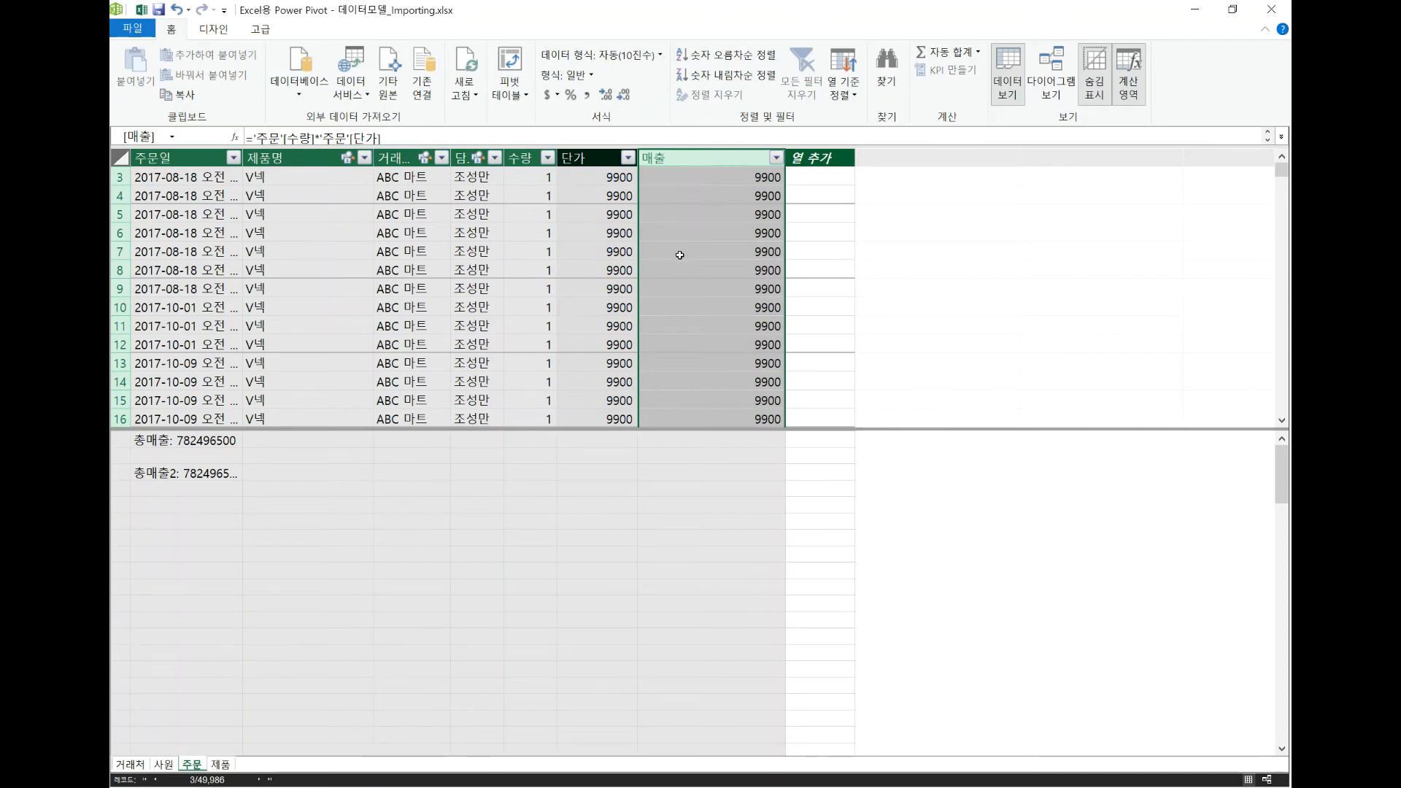
Compare 총매출 and 총매출2 by employee in the workbook's PivotTable, checking back against the measures in the data model.
left_click(142, 14)
left_click(440, 315)
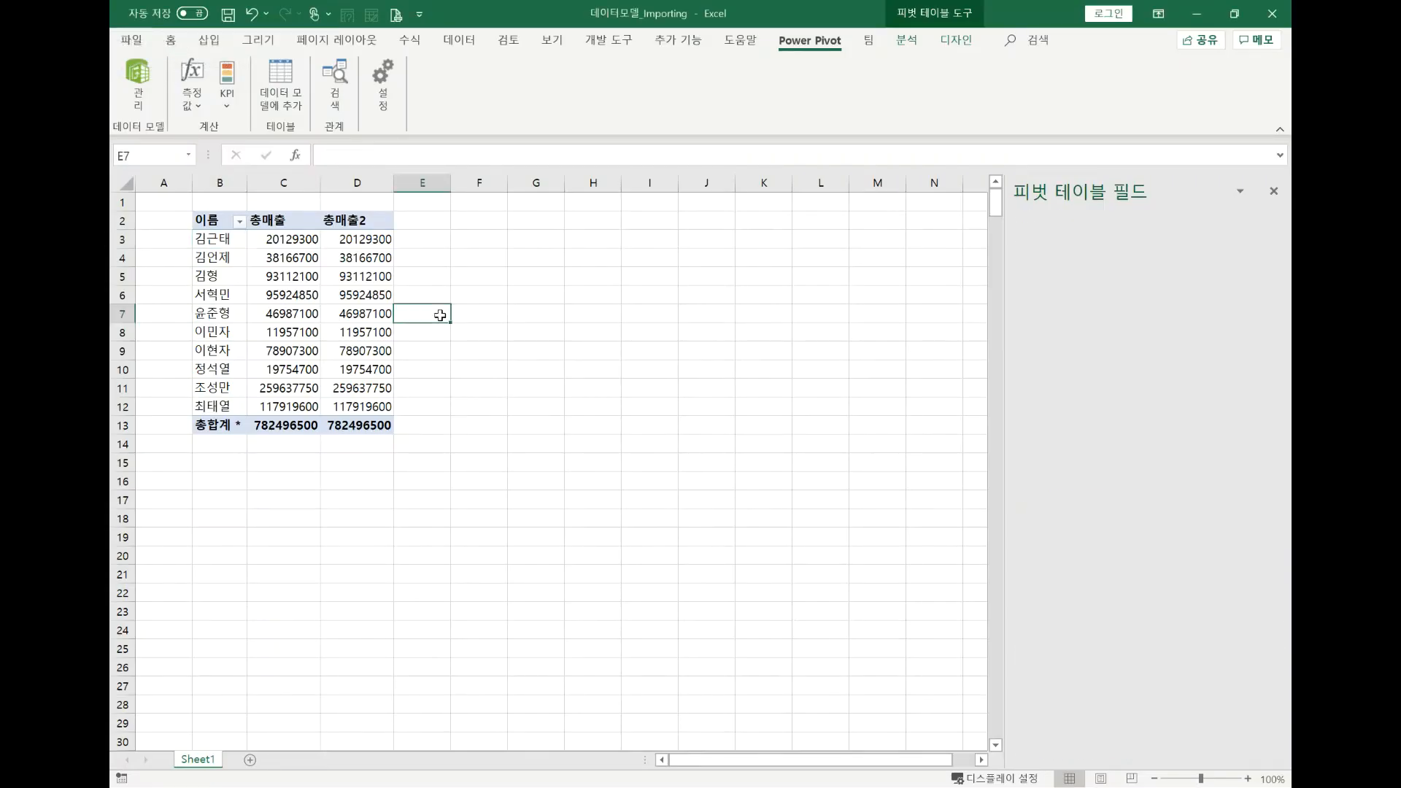
left_click(386, 314)
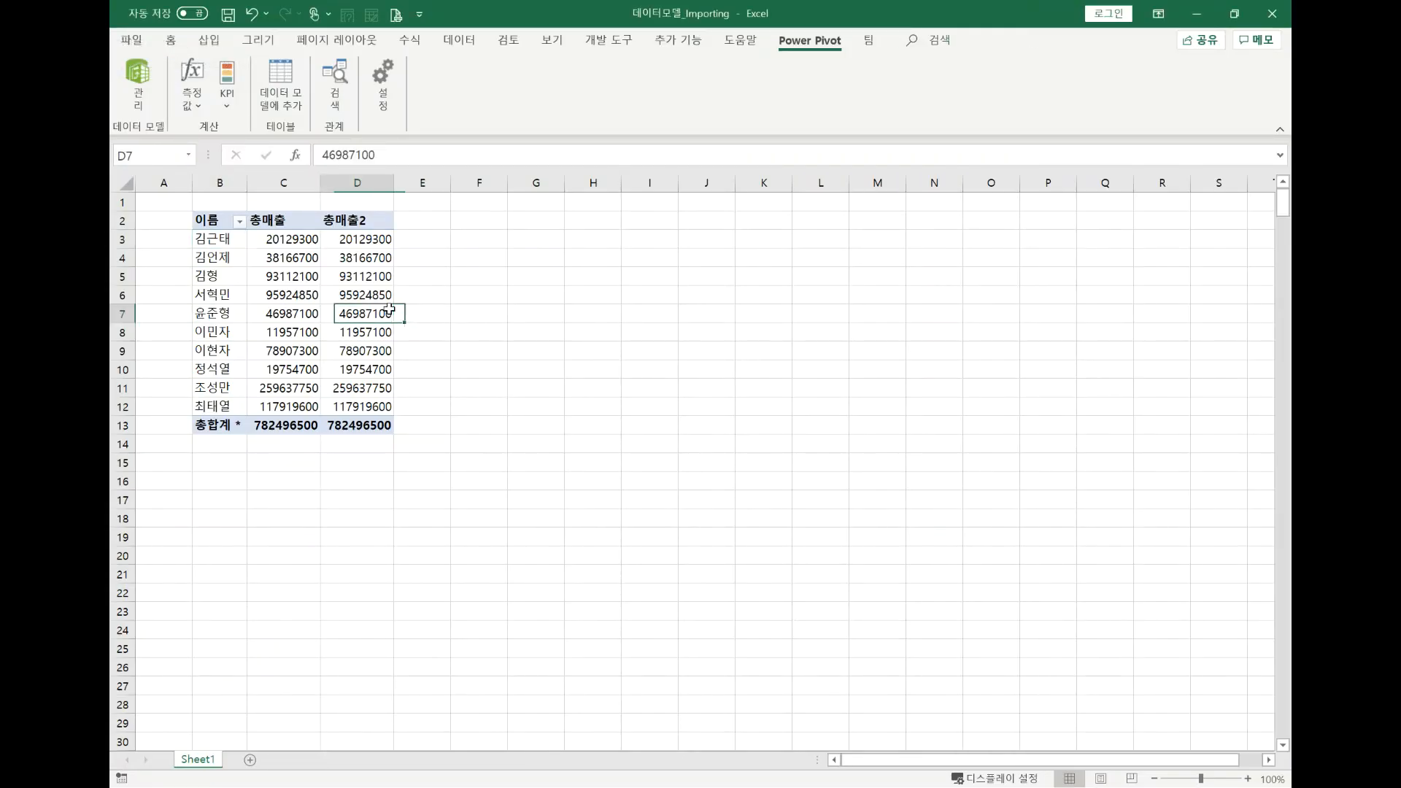
left_click(136, 79)
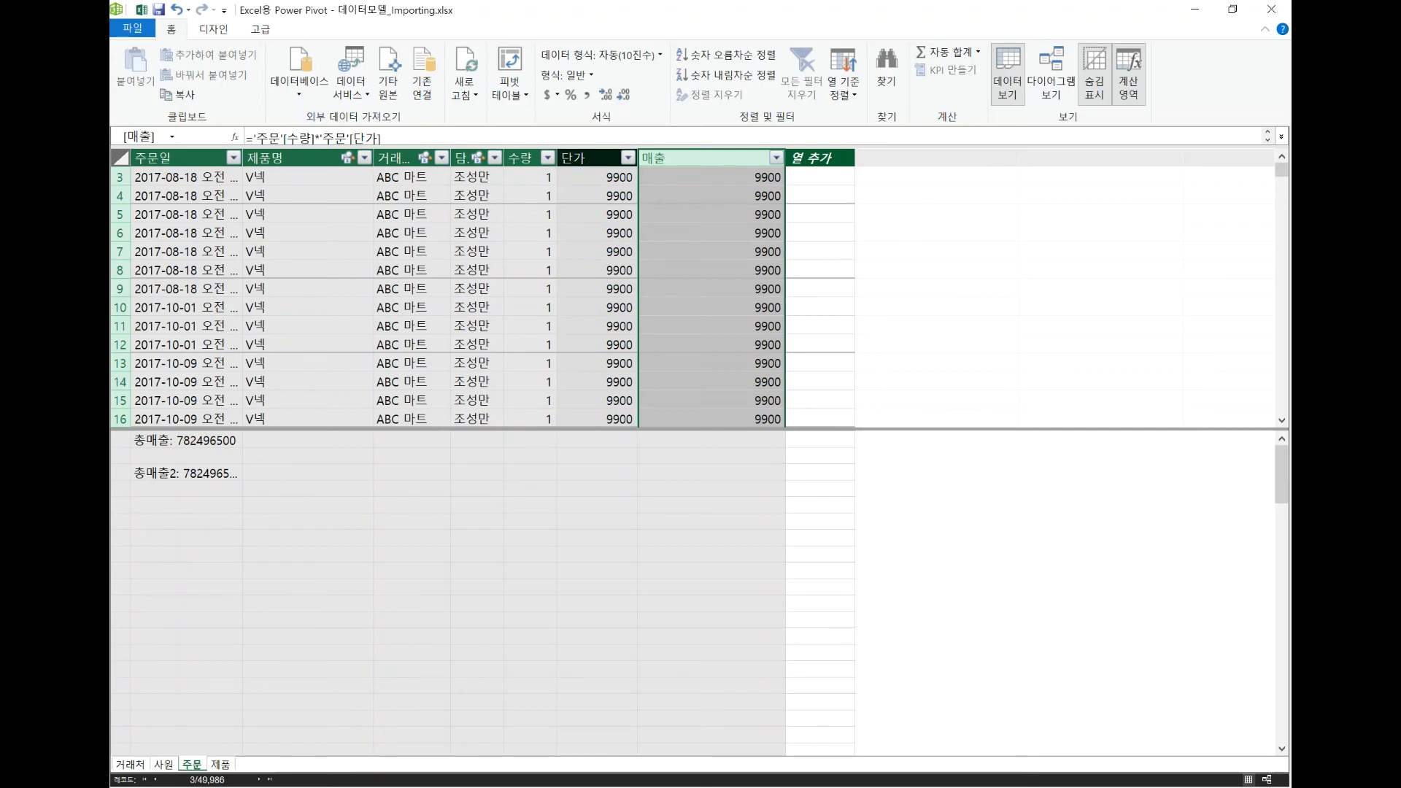
left_click(142, 10)
left_click(338, 292)
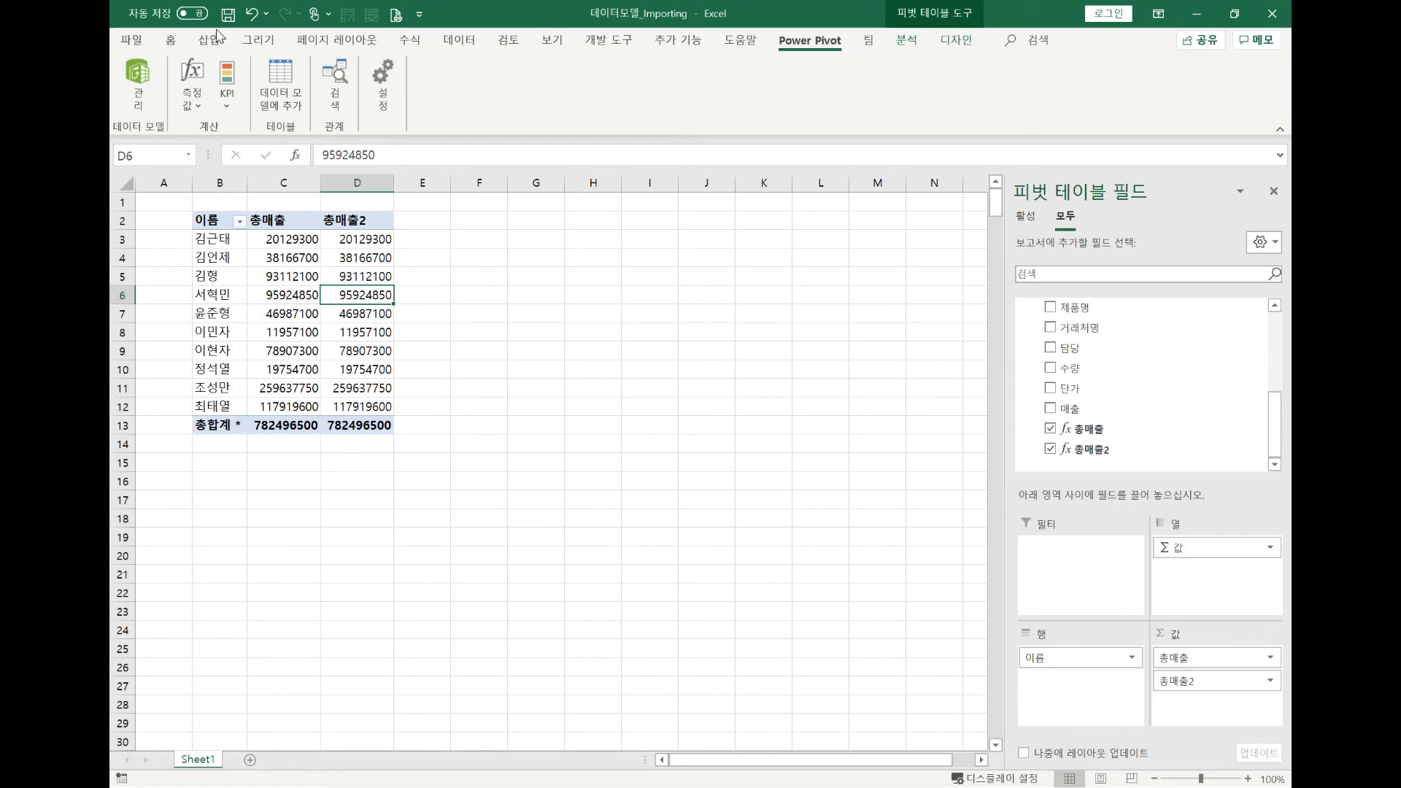
left_click(146, 80)
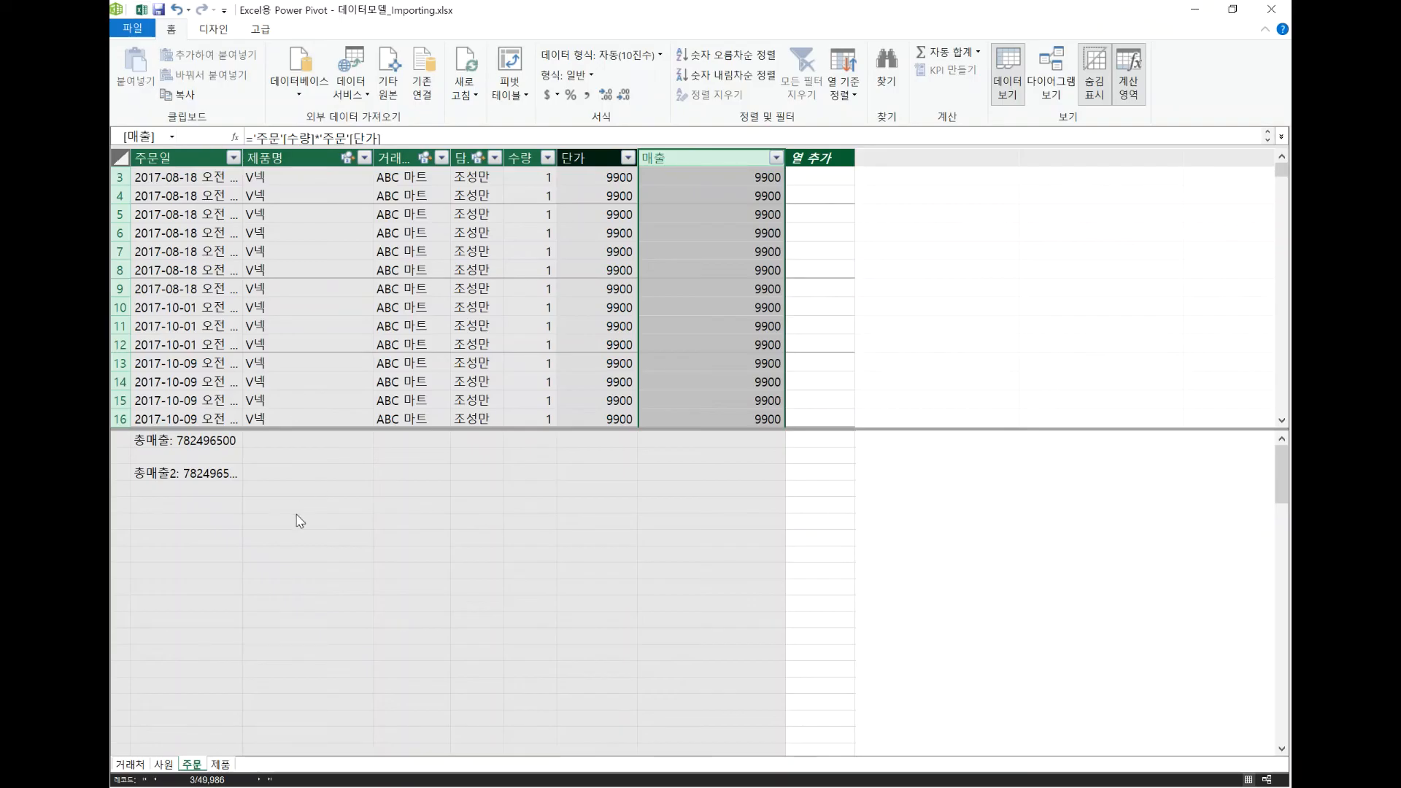
left_click(203, 506)
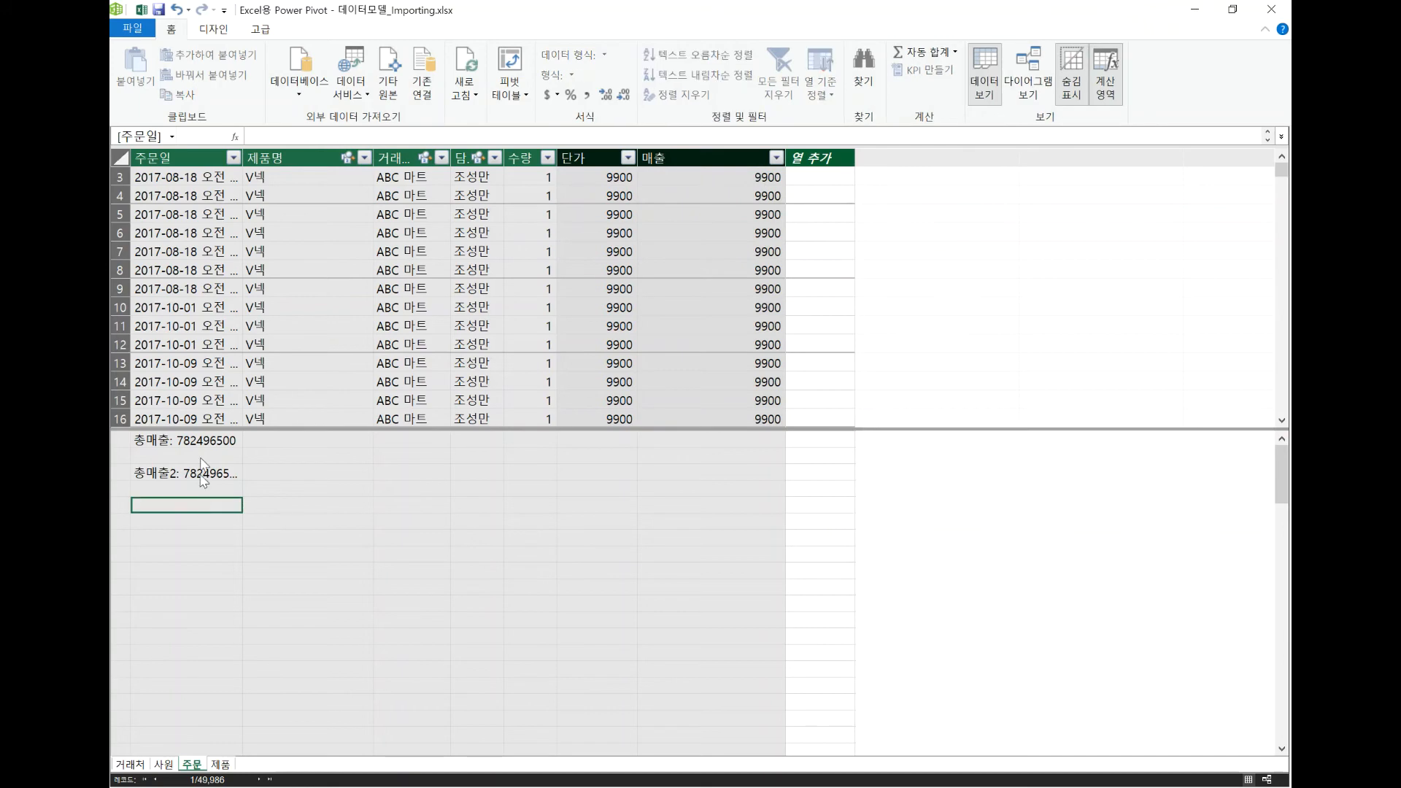
left_click(141, 11)
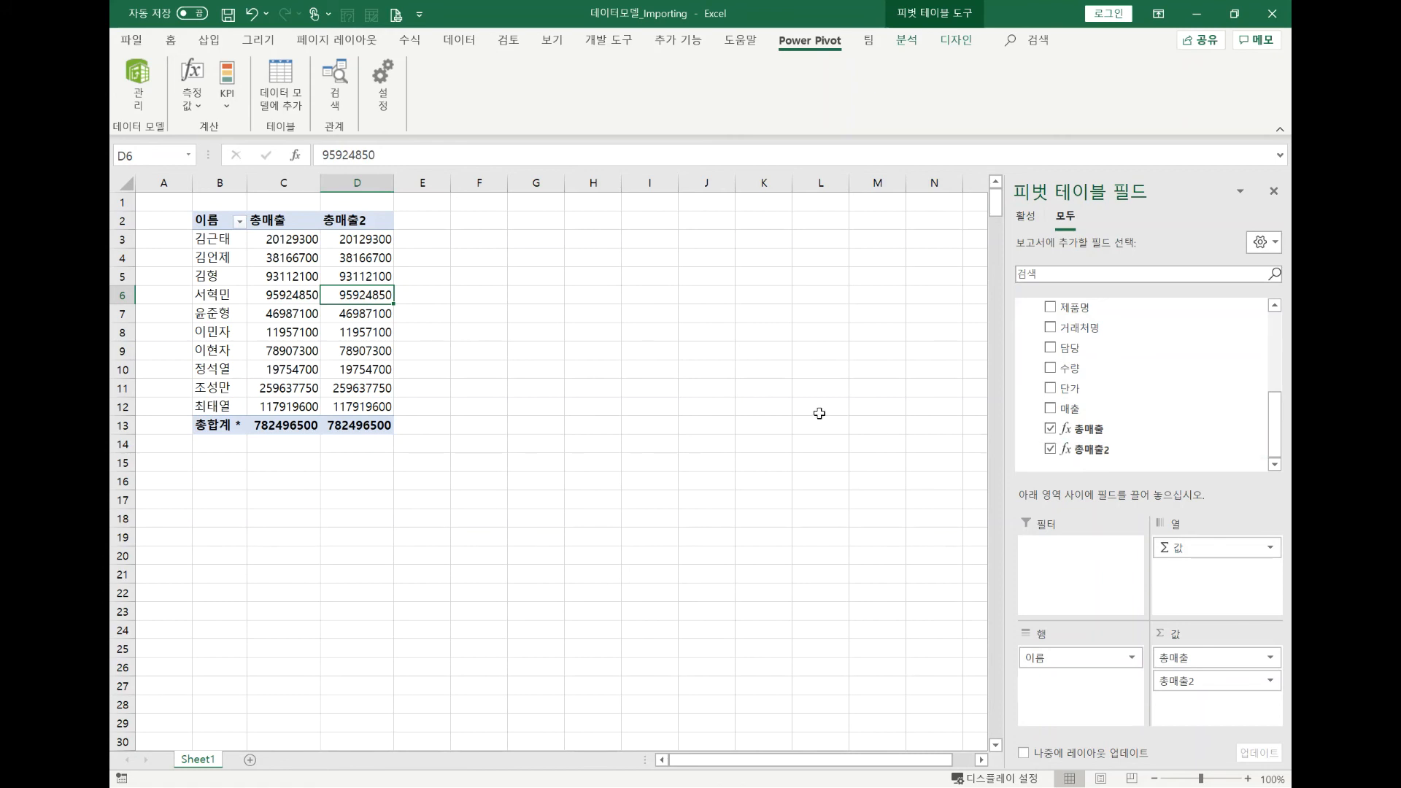
Return to the data model and review the formulas of the 총매출2 measure and the 단가 column.
left_click(138, 84)
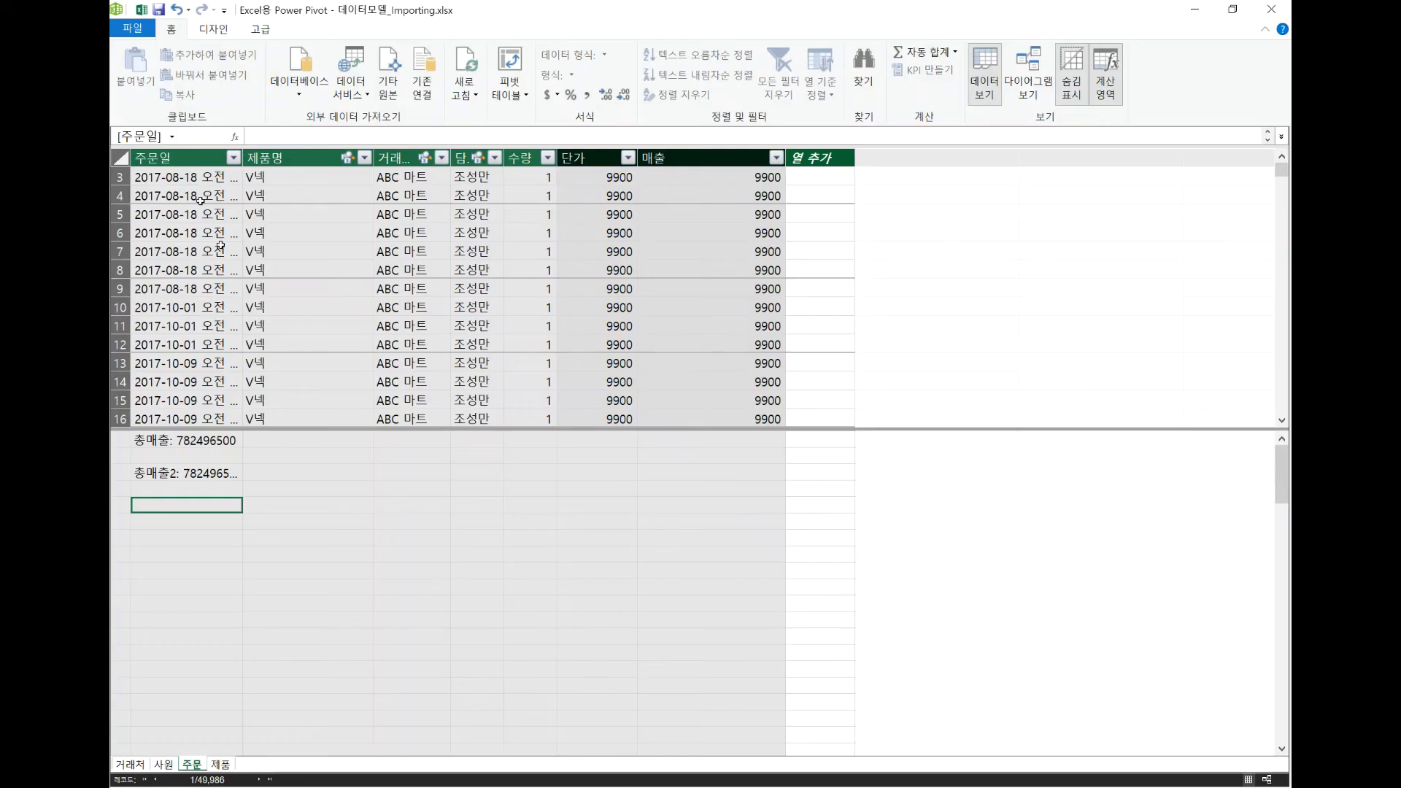
left_click(224, 474)
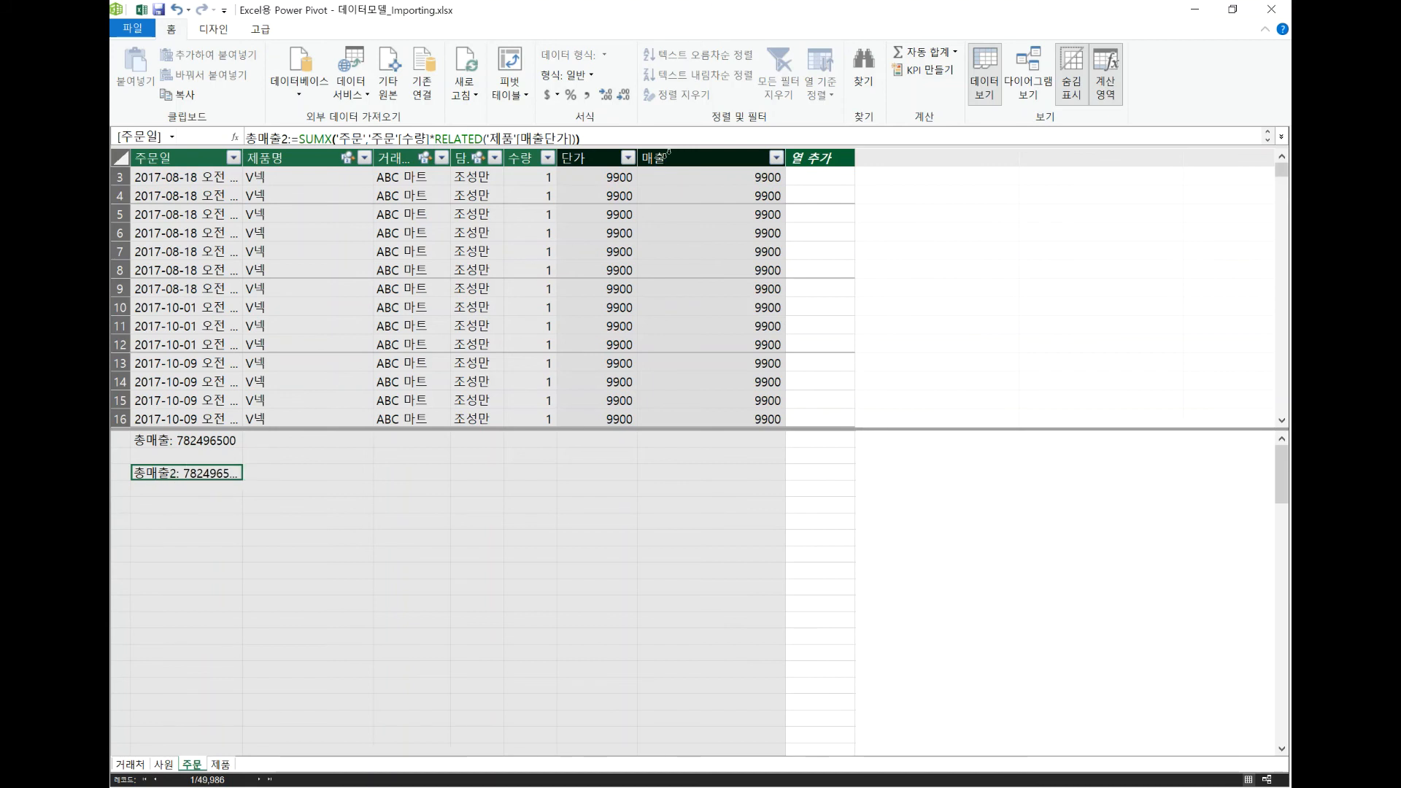
left_click(602, 157)
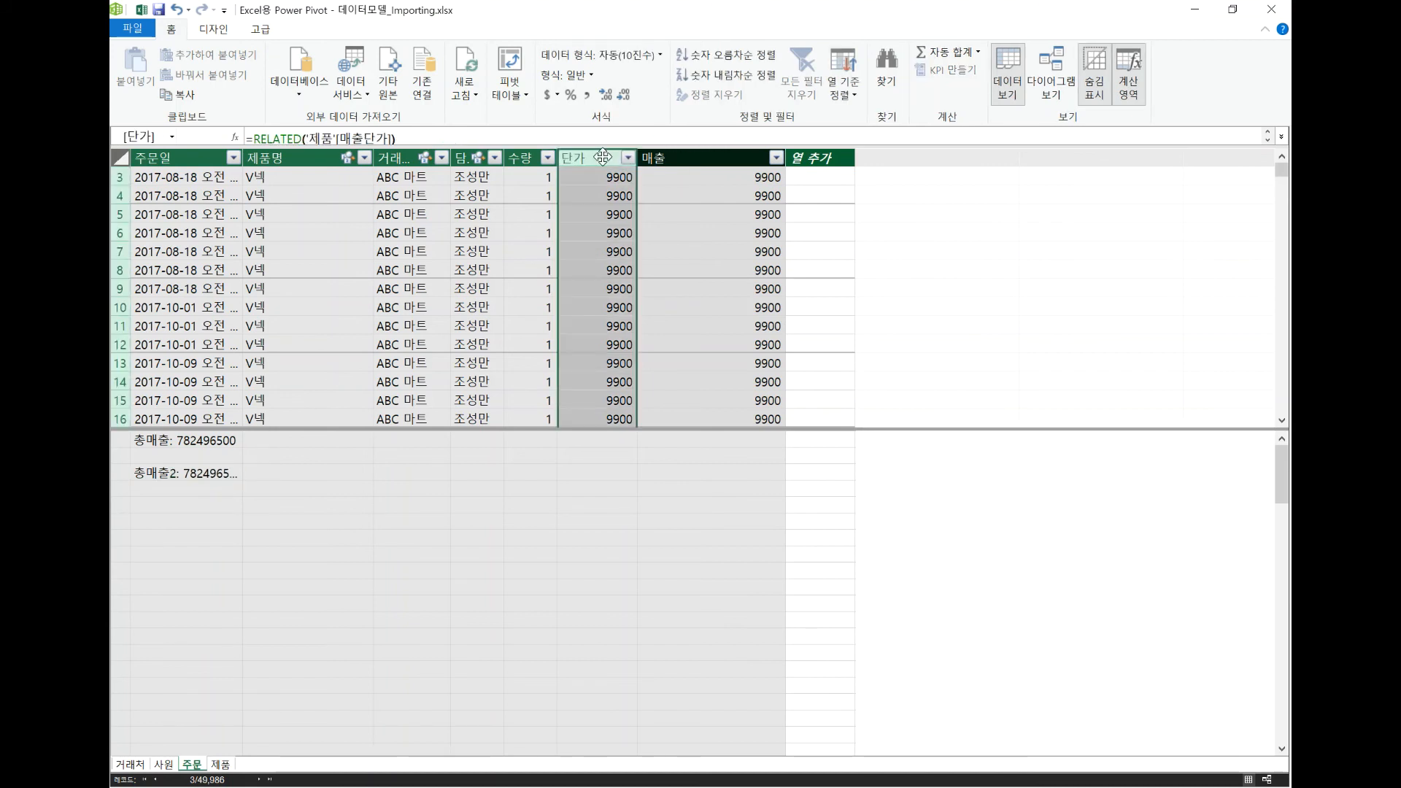
Permanently delete the 단가 and 매출 calculated columns from the 주문 table in the data model.
key("Delete")
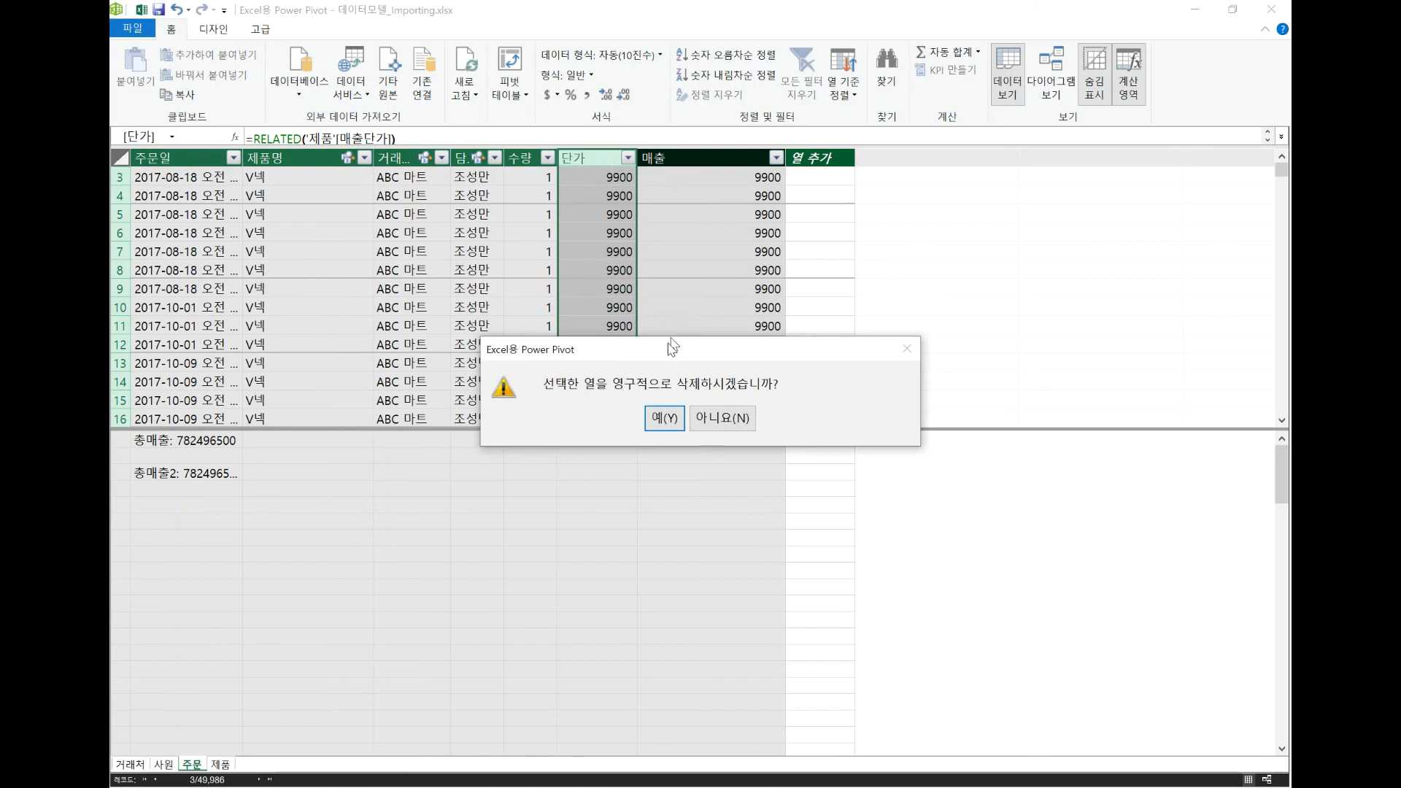
left_click(661, 418)
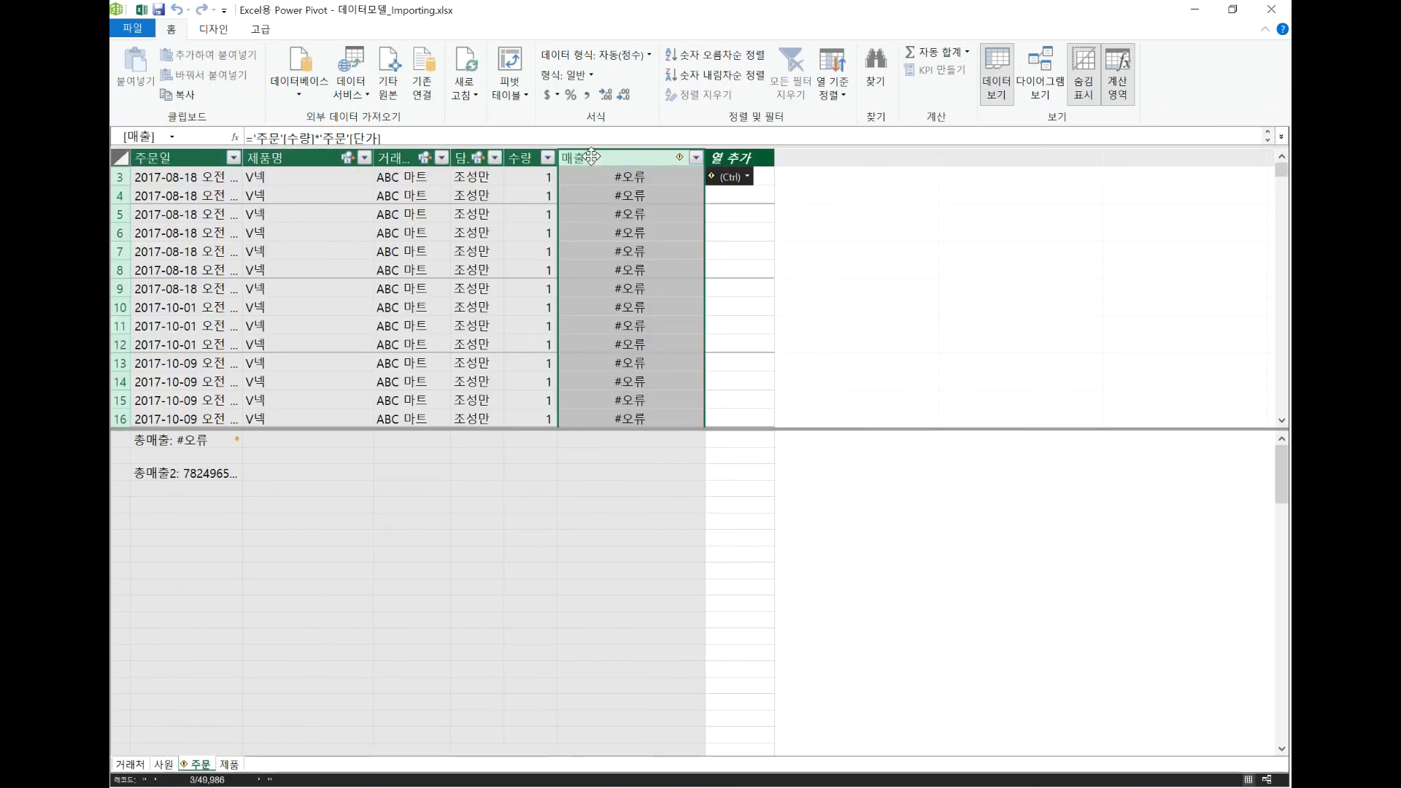
key("Delete")
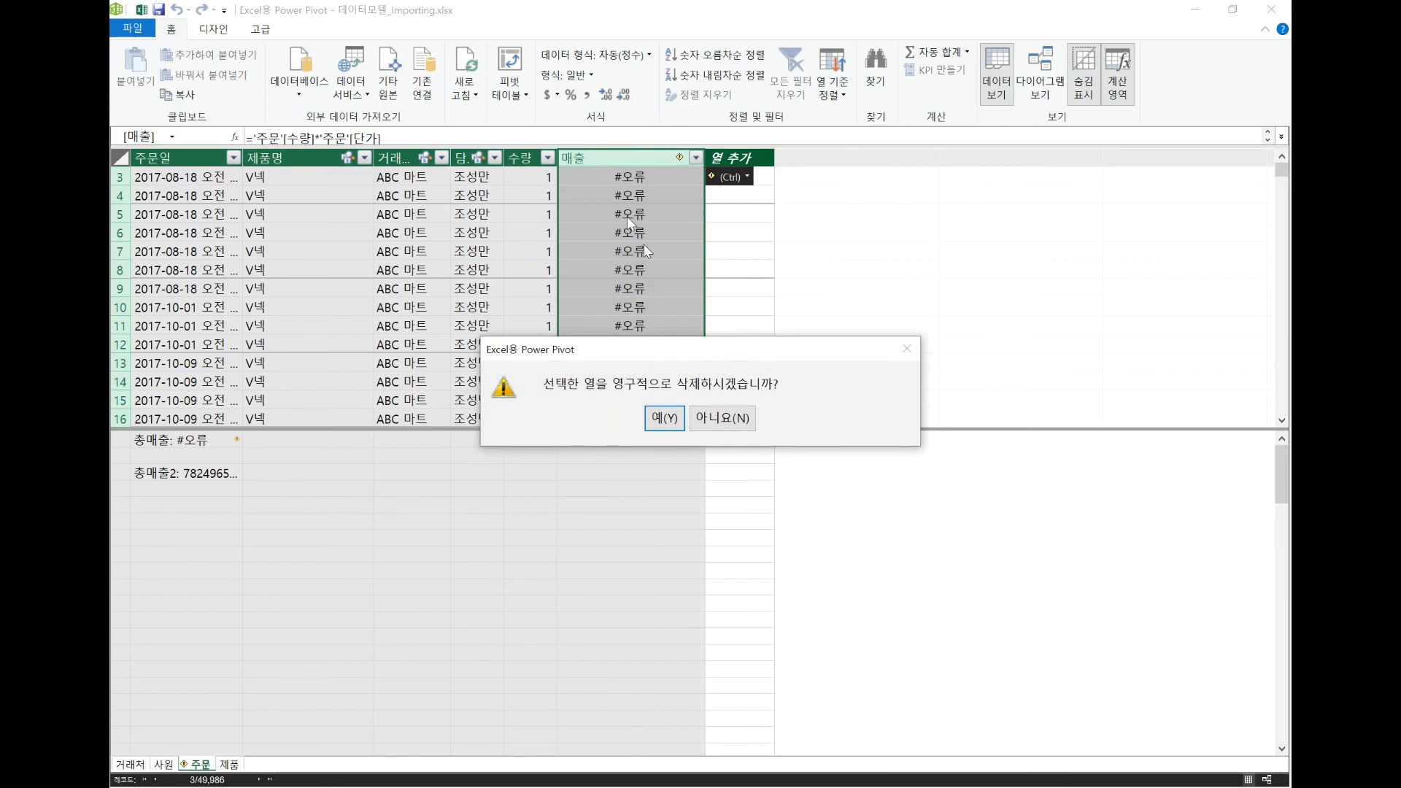
left_click(664, 417)
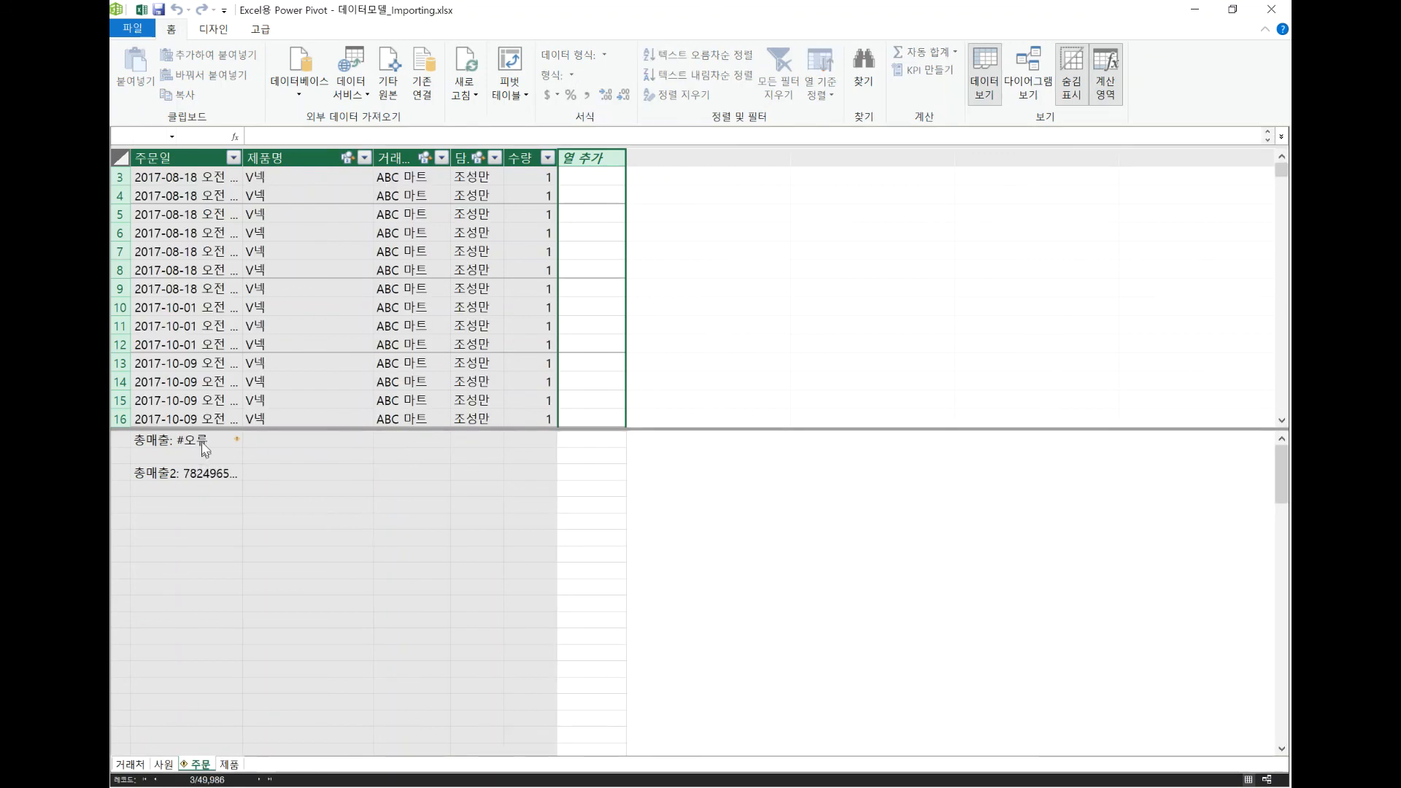
Permanently delete the 총매출 measure from the data model and check the employee PivotTable in the Excel workbook.
left_click(205, 445)
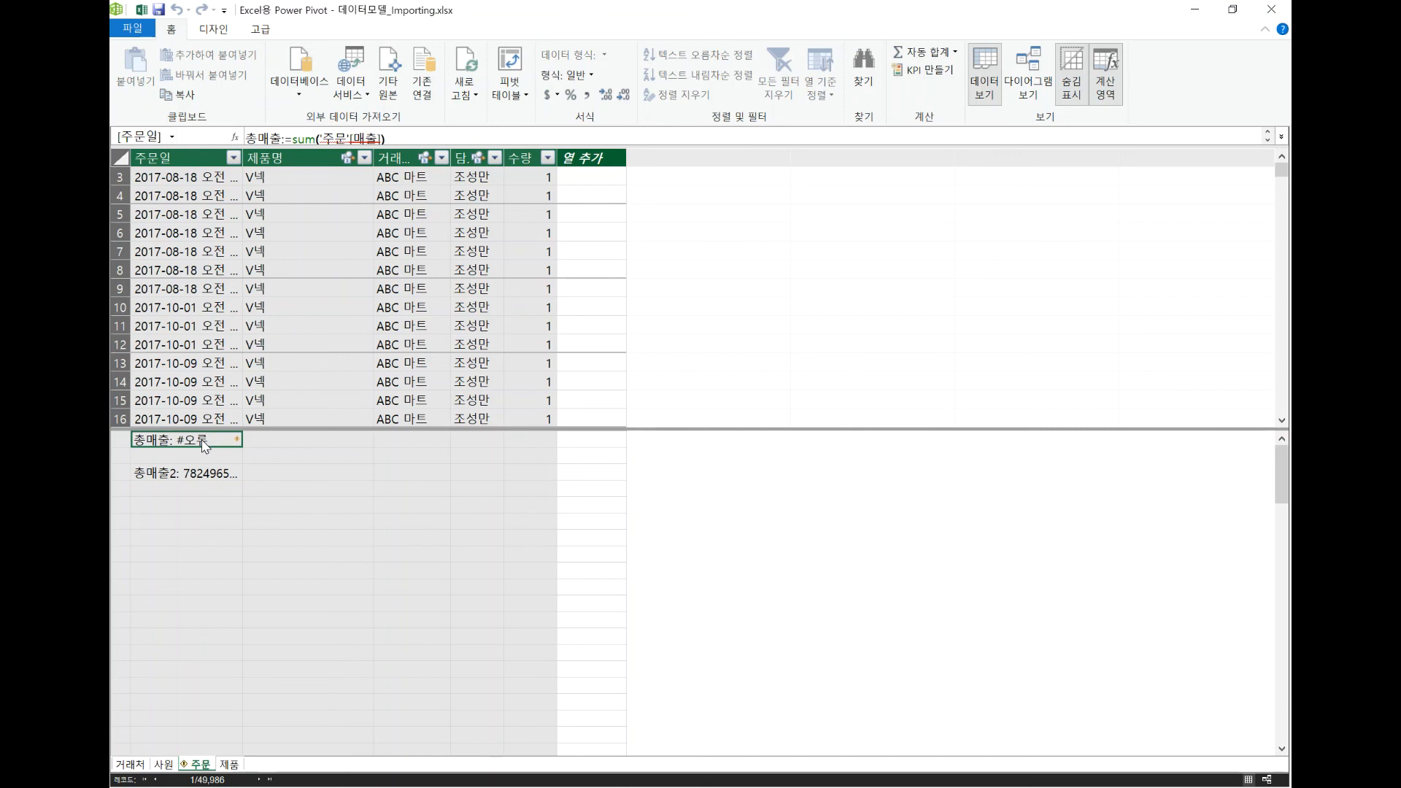
key("Delete")
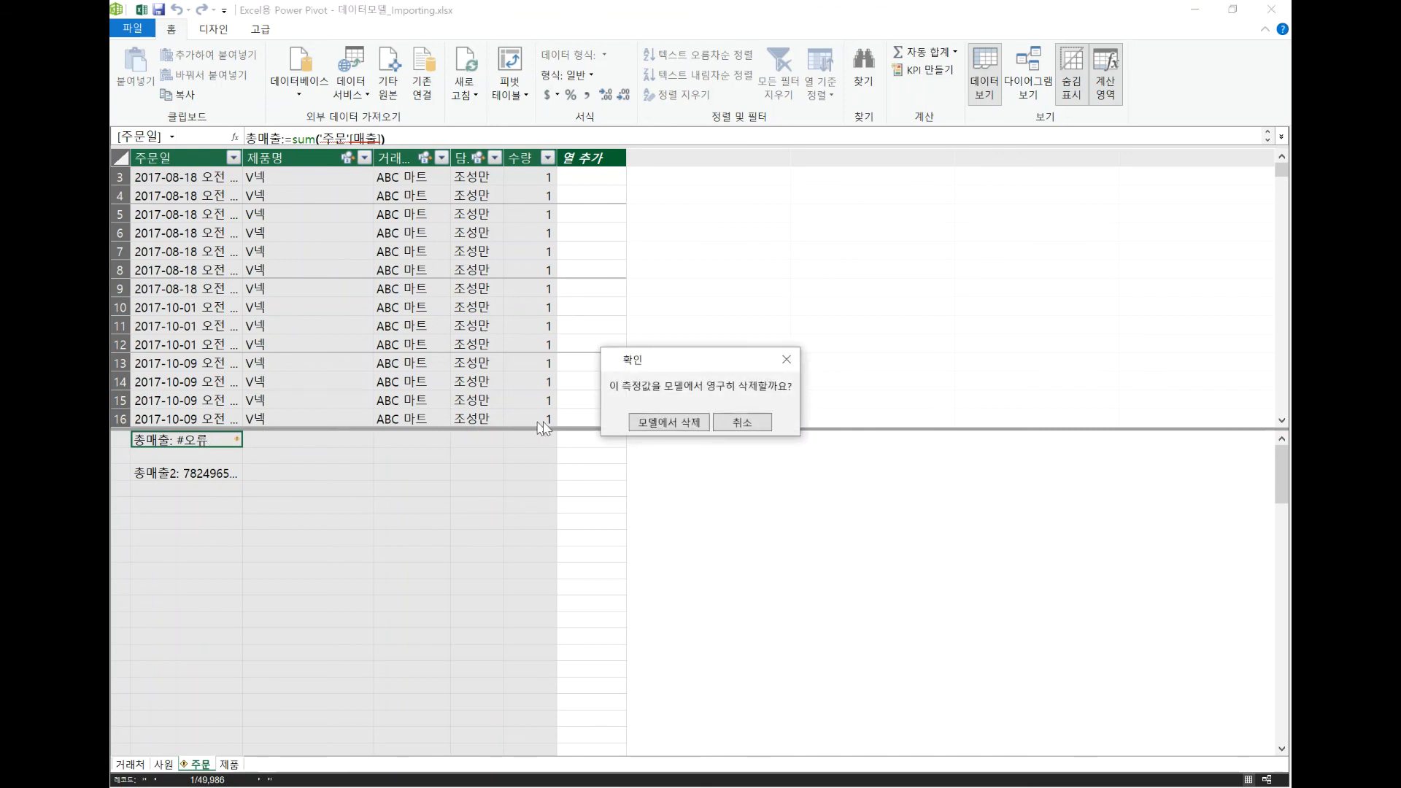
left_click(642, 423)
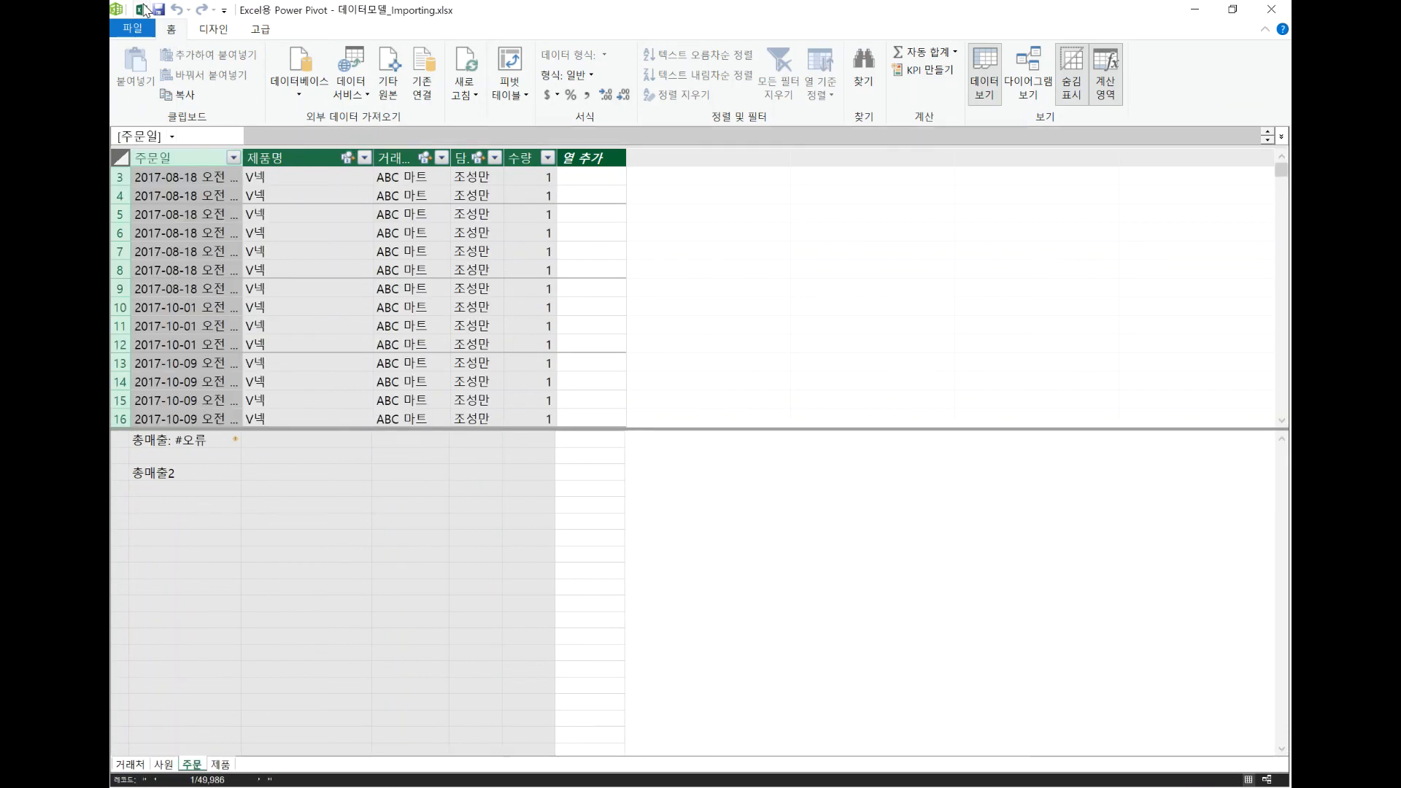
left_click(142, 10)
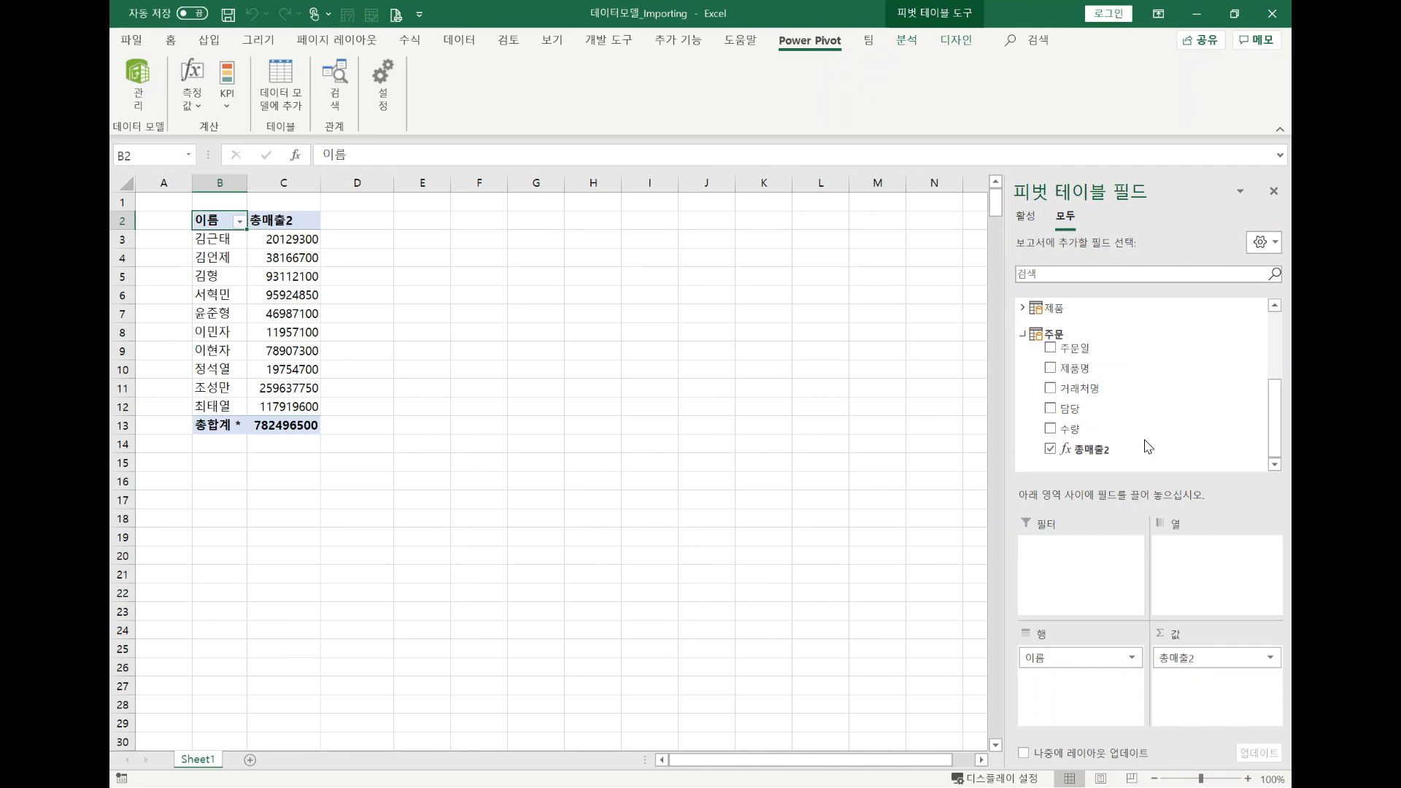
key("alt+Tab")
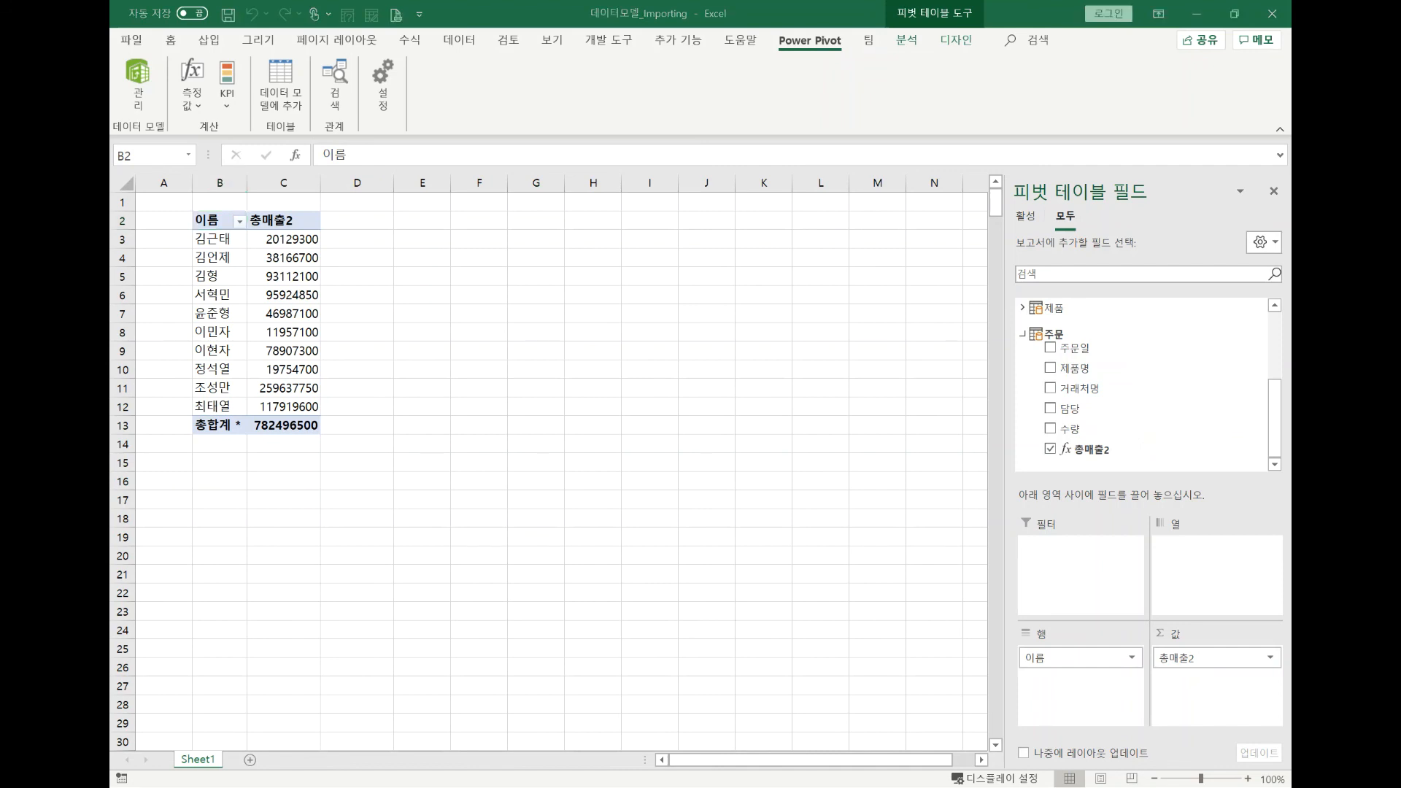